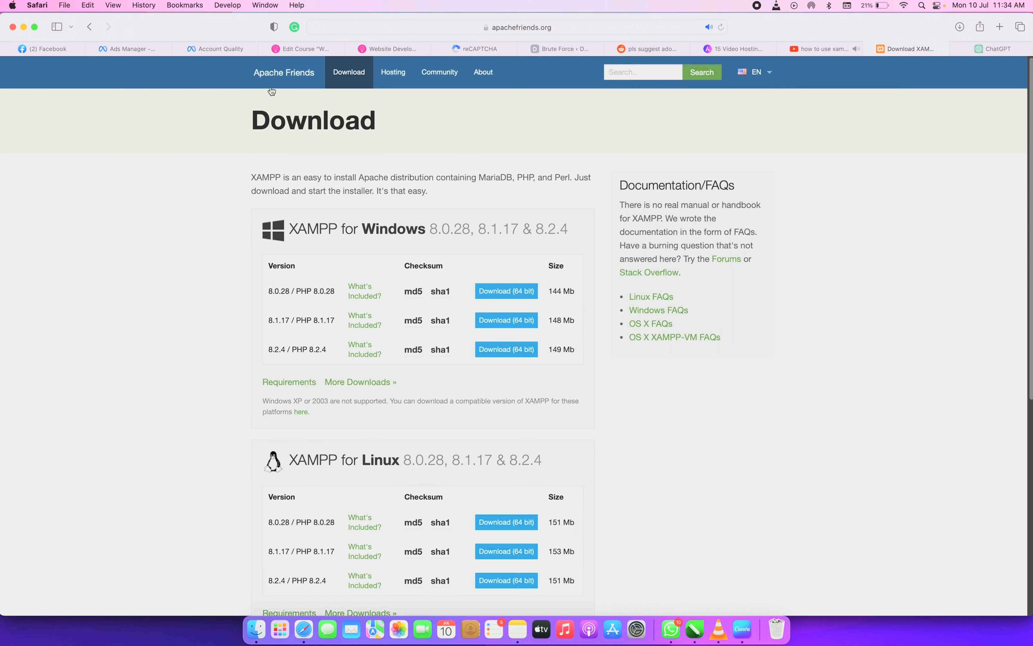
# Return from the XAMPP download listings to the Apache Friends home page using the logo
pyautogui.click(269, 75)
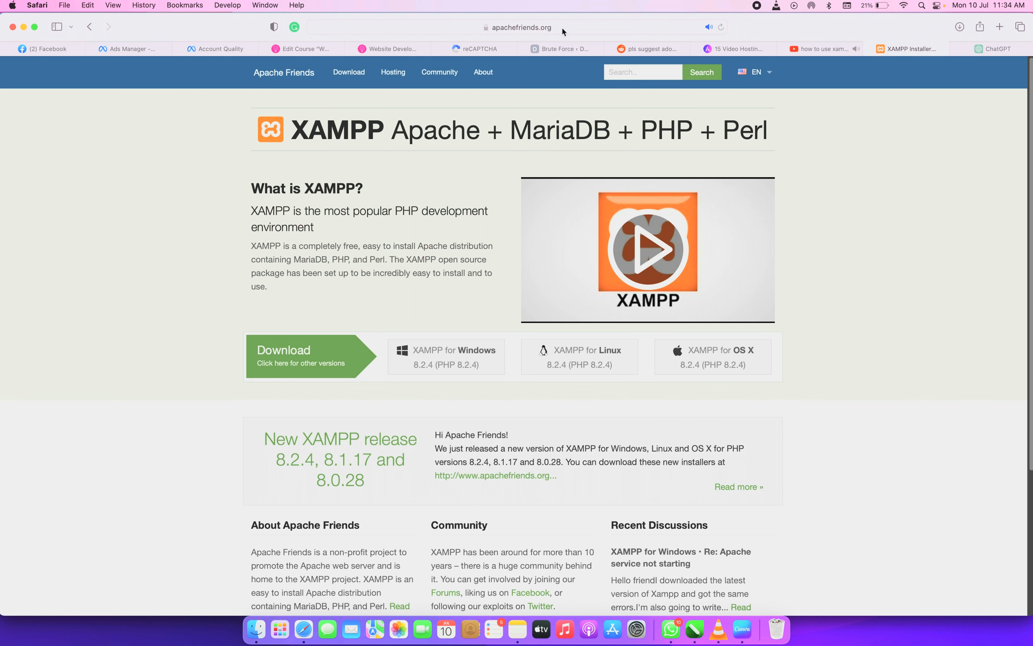
# Check the site address, then download the XAMPP for OS X 8.2.4 installer .dmg
pyautogui.click(428, 31)
pyautogui.click(396, 27)
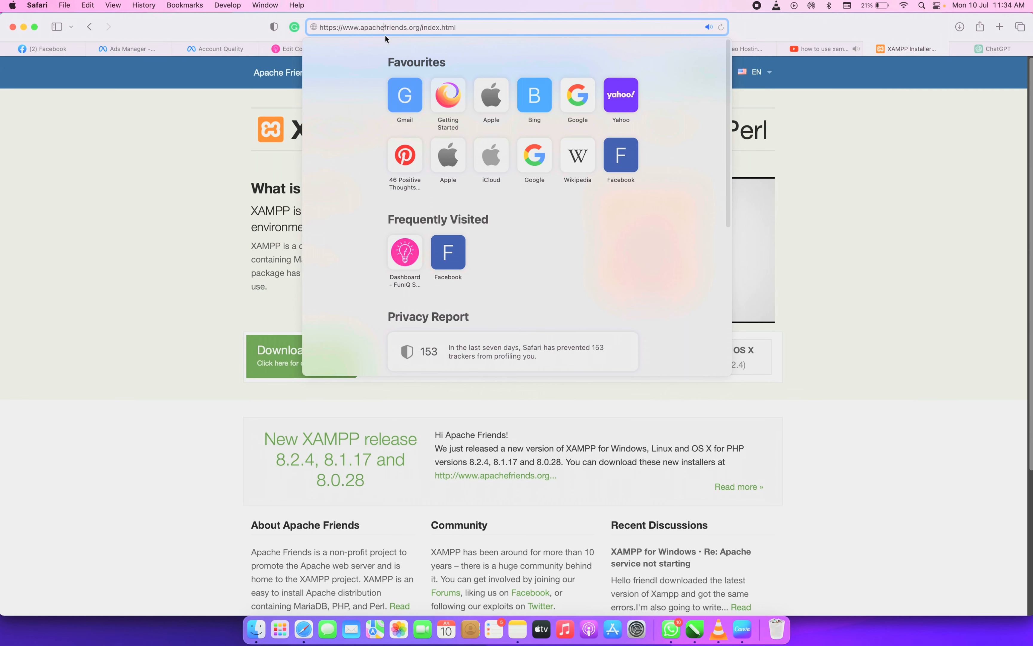
pyautogui.click(265, 111)
pyautogui.scroll(-5, 290, 205)
pyautogui.scroll(2, 327, 245)
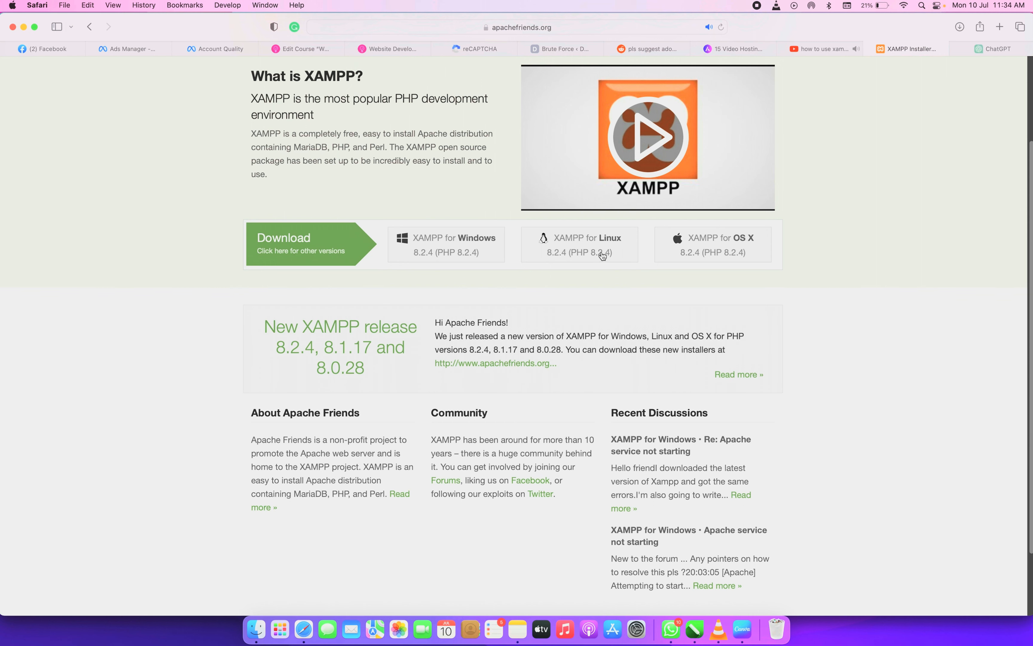
pyautogui.click(727, 250)
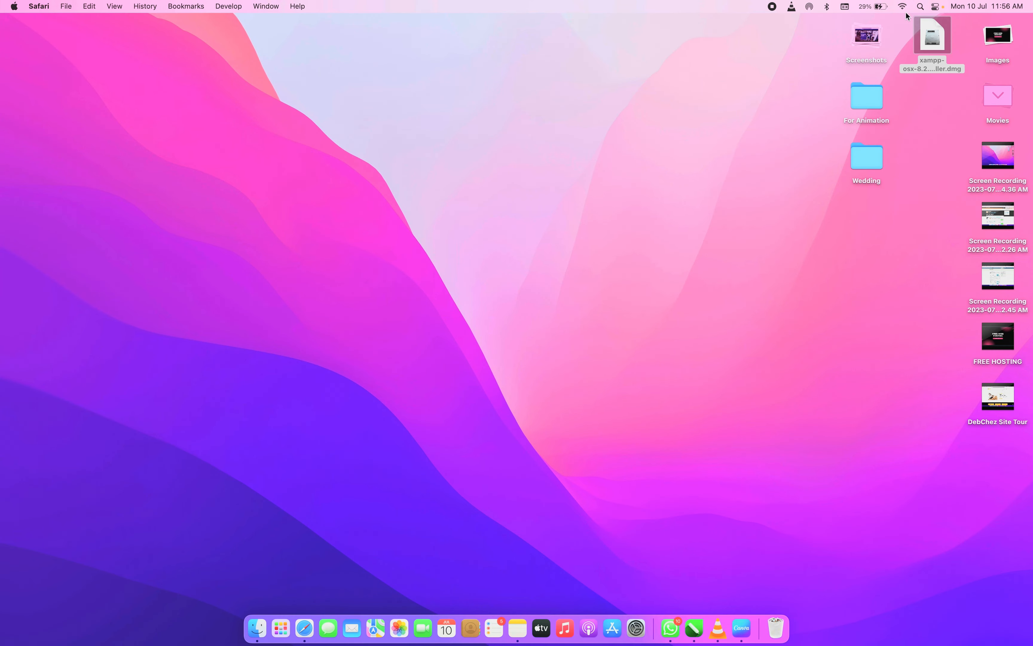
# Mount the XAMPP disk image and launch xampp-osx-8.2.4-0-installer via Open after macOS blocks it
pyautogui.doubleClick(933, 43)
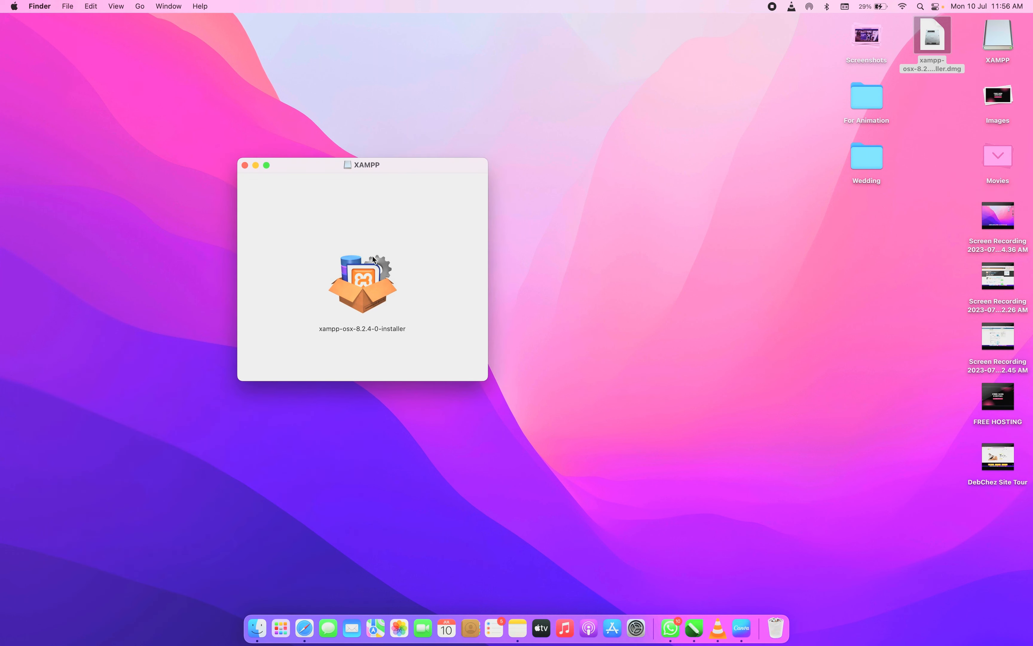
pyautogui.doubleClick(355, 289)
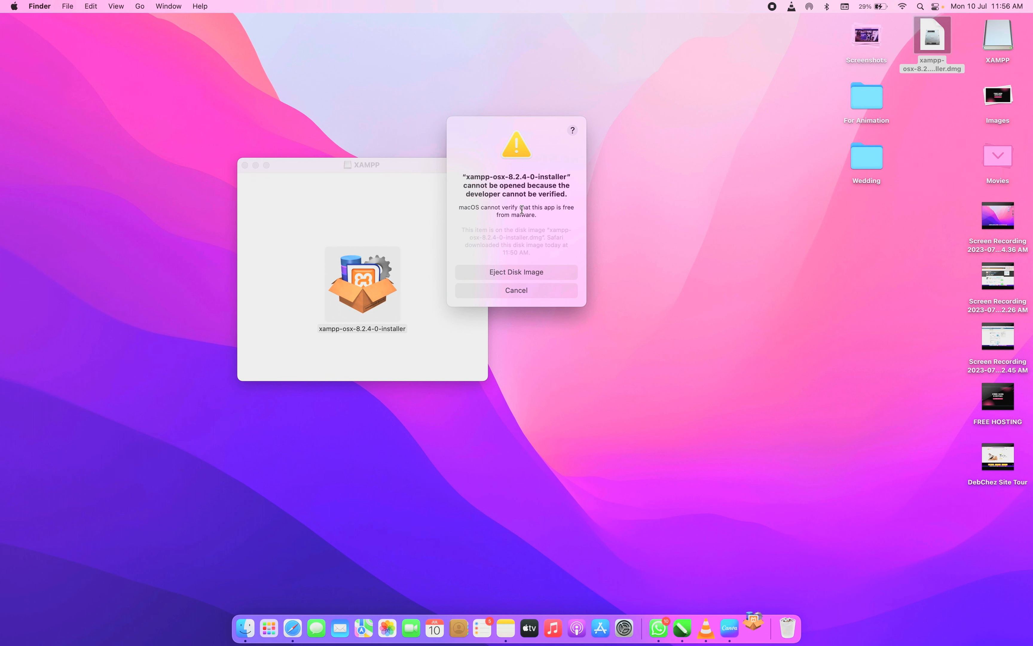
pyautogui.click(526, 274)
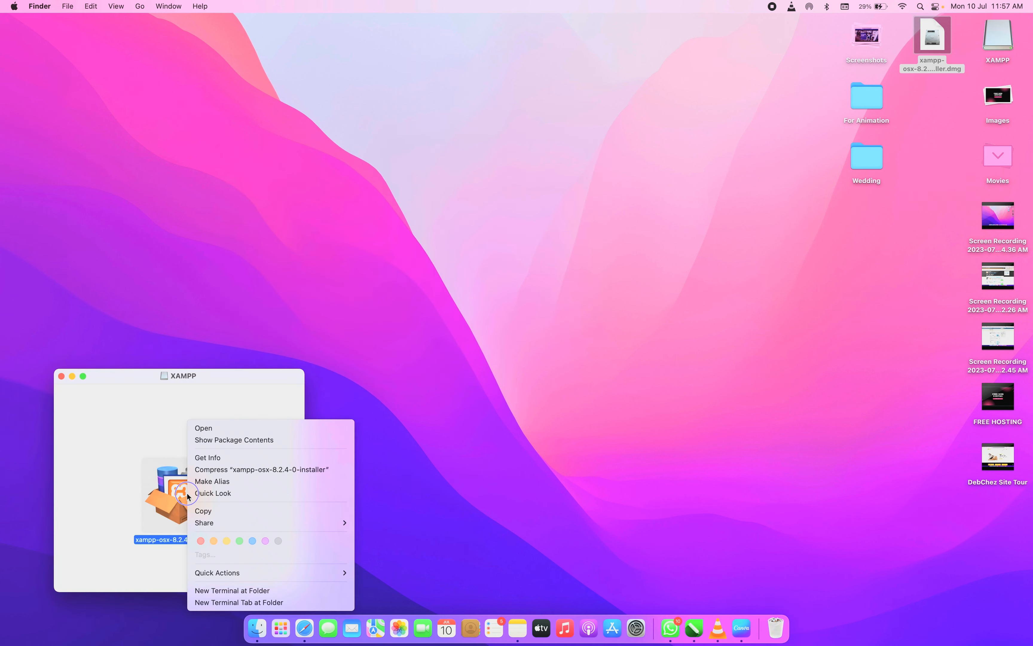
pyautogui.press('Escape')
pyautogui.rightClick(187, 493)
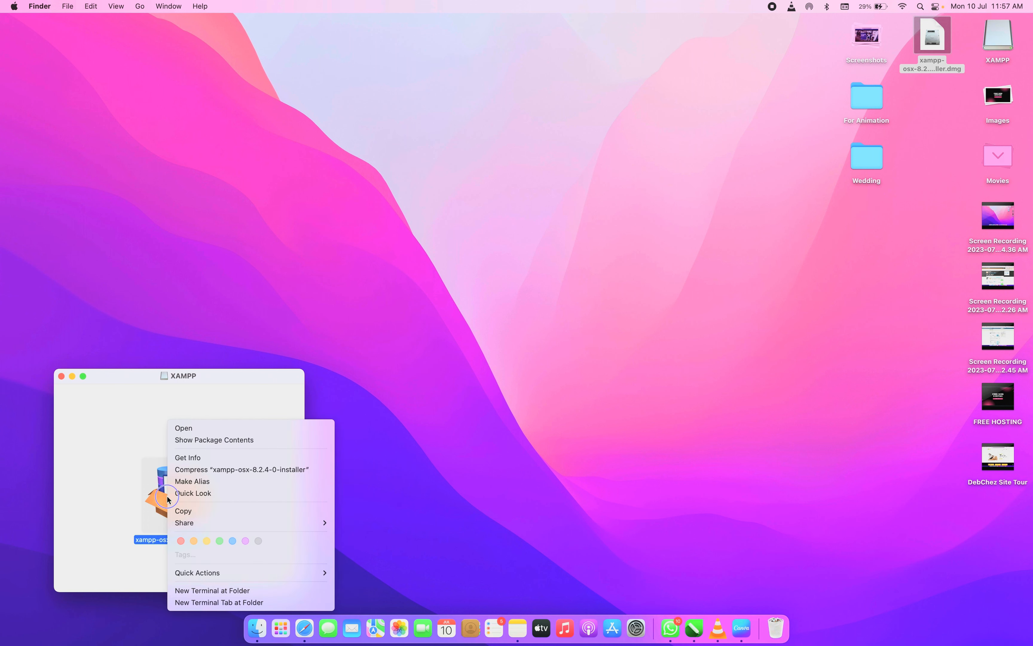
pyautogui.click(194, 427)
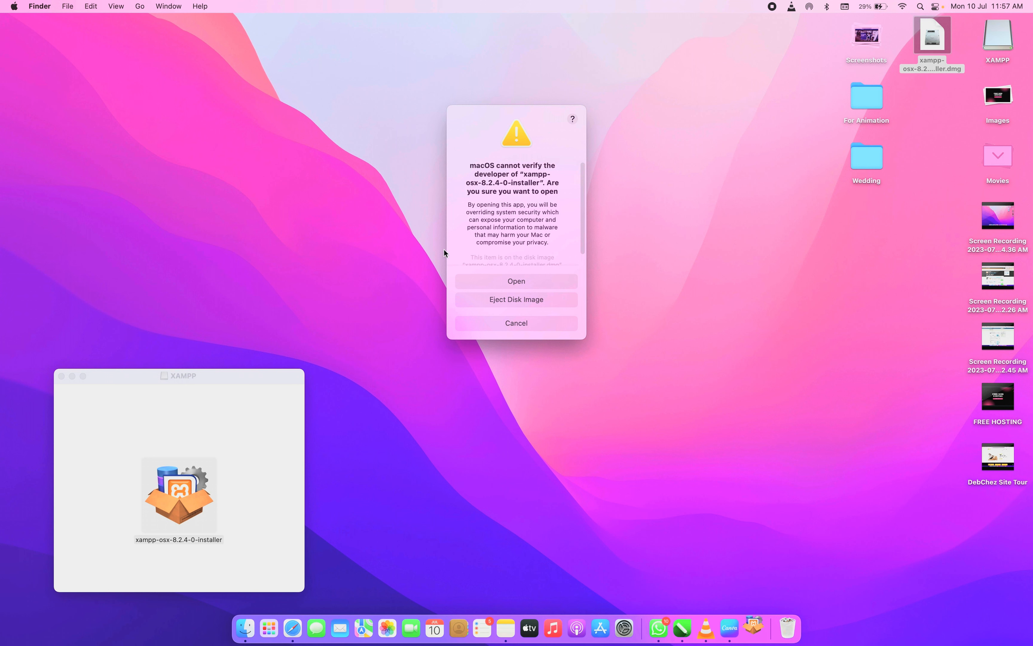
# Confirm opening the unverified installer and authorise it with the Mac account password
pyautogui.scroll(-1, 514, 236)
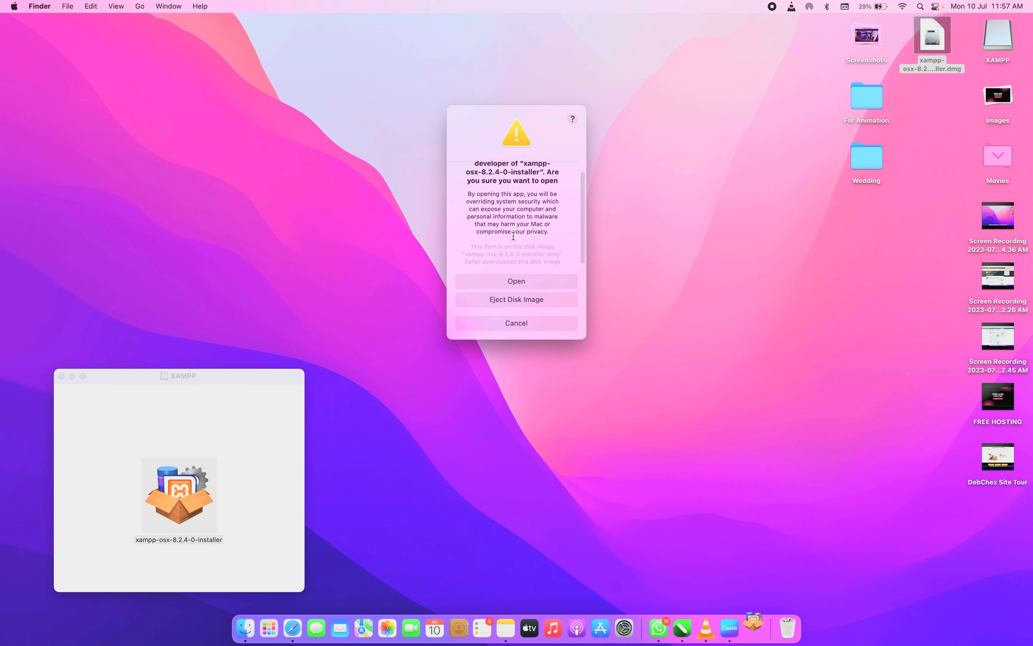
pyautogui.click(511, 281)
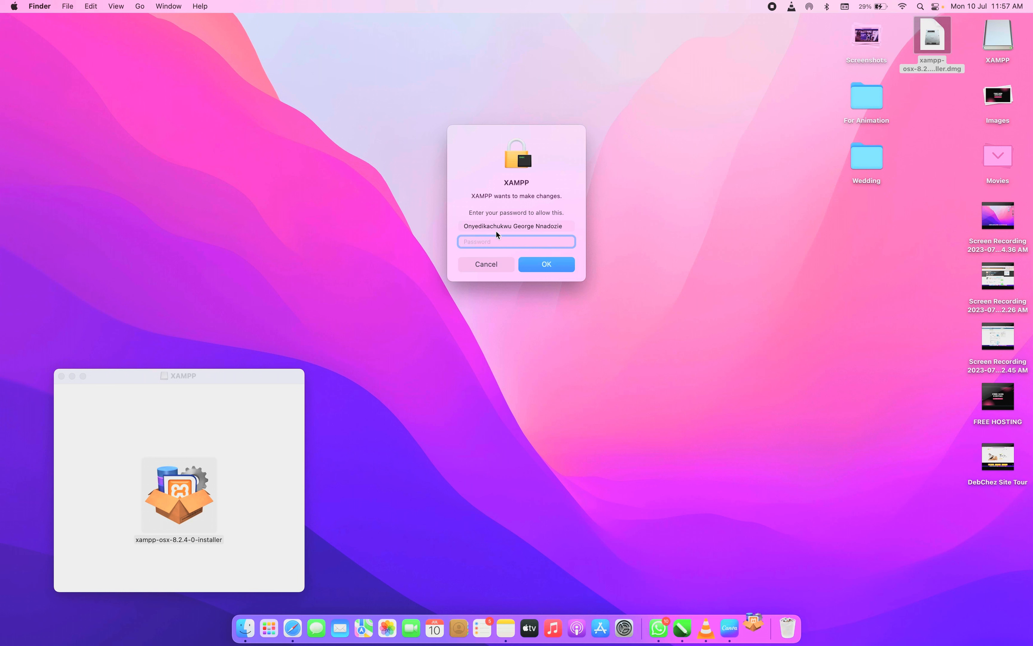
pyautogui.write('••••••••••••••')
pyautogui.press('Return')
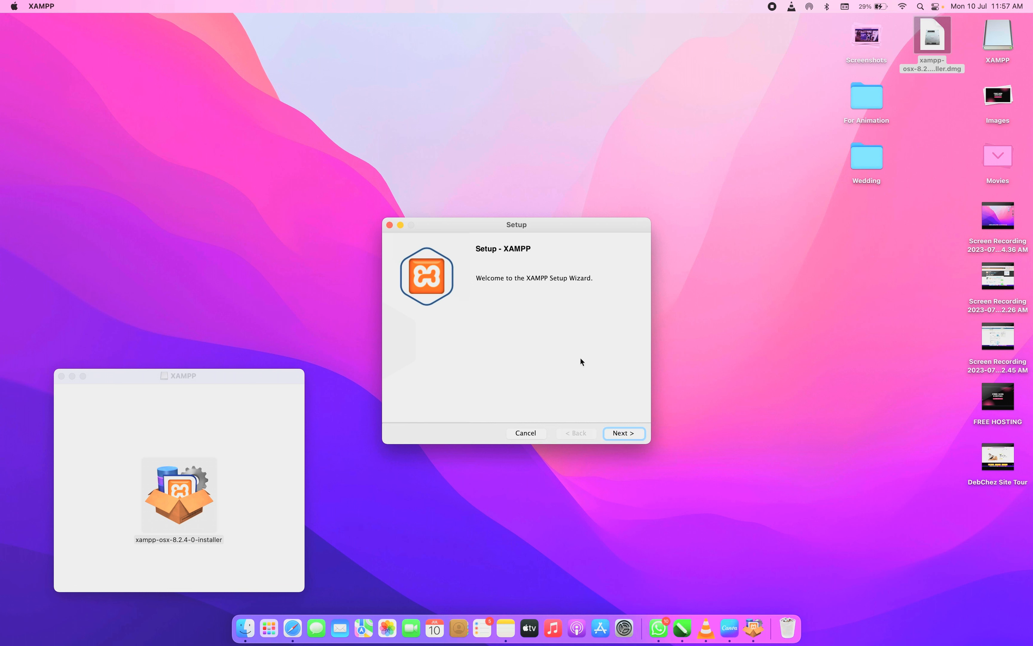
# Install XAMPP 8.2.4 with default components into /Applications/XAMPP, then finish and launch it
pyautogui.click(622, 434)
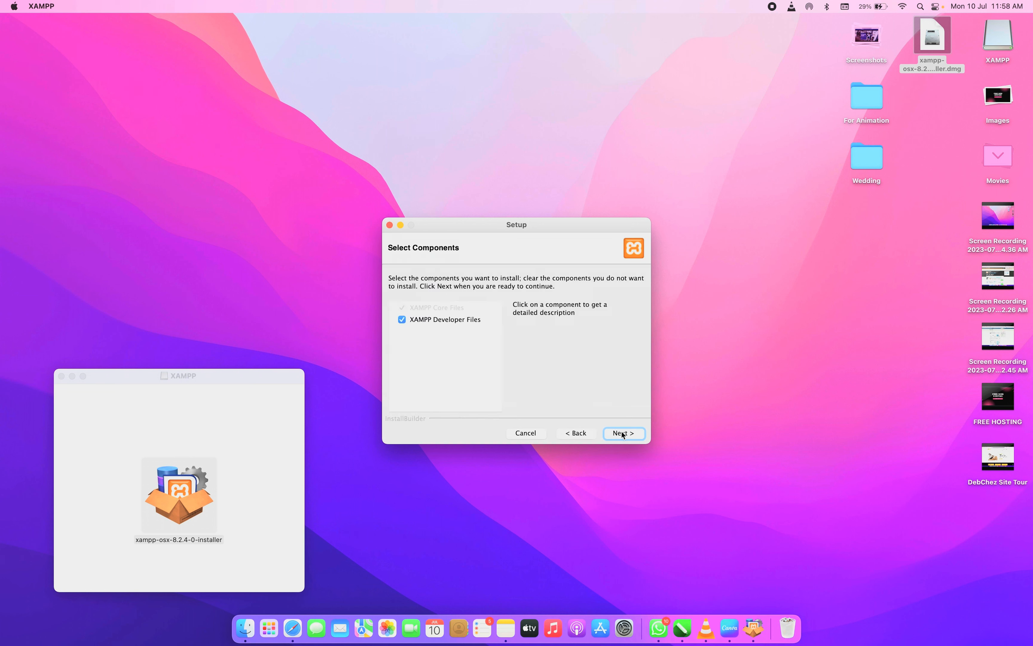
pyautogui.click(624, 432)
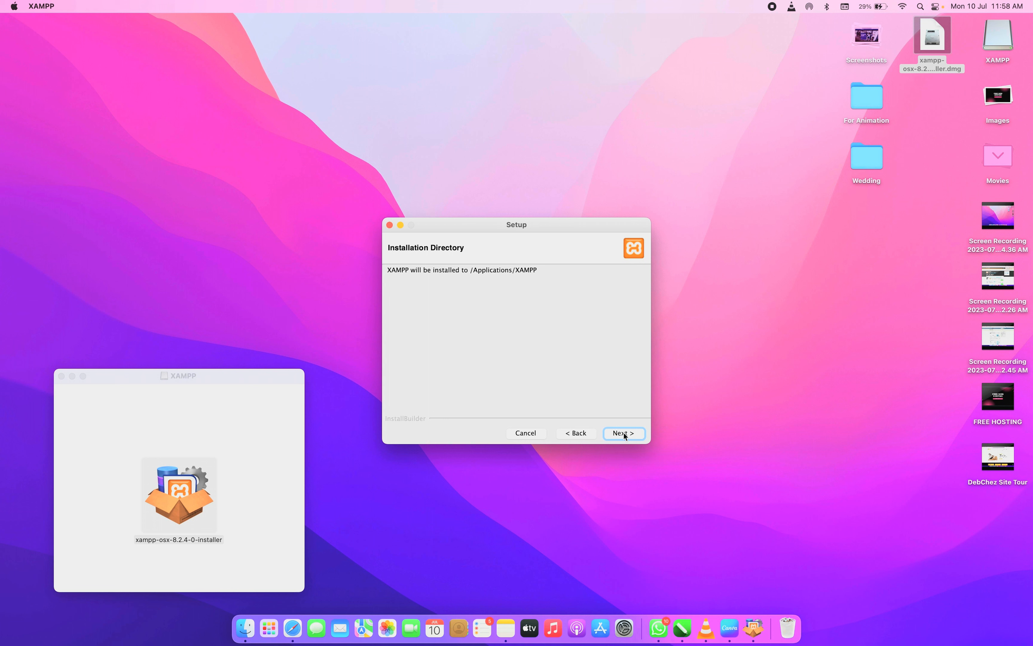
pyautogui.click(624, 433)
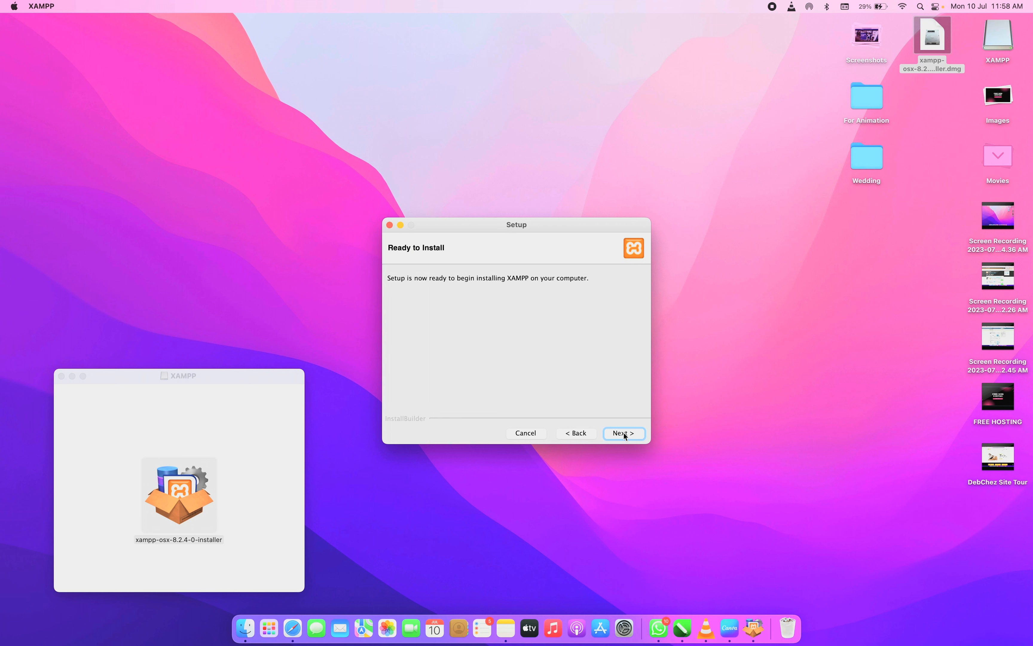
pyautogui.click(623, 433)
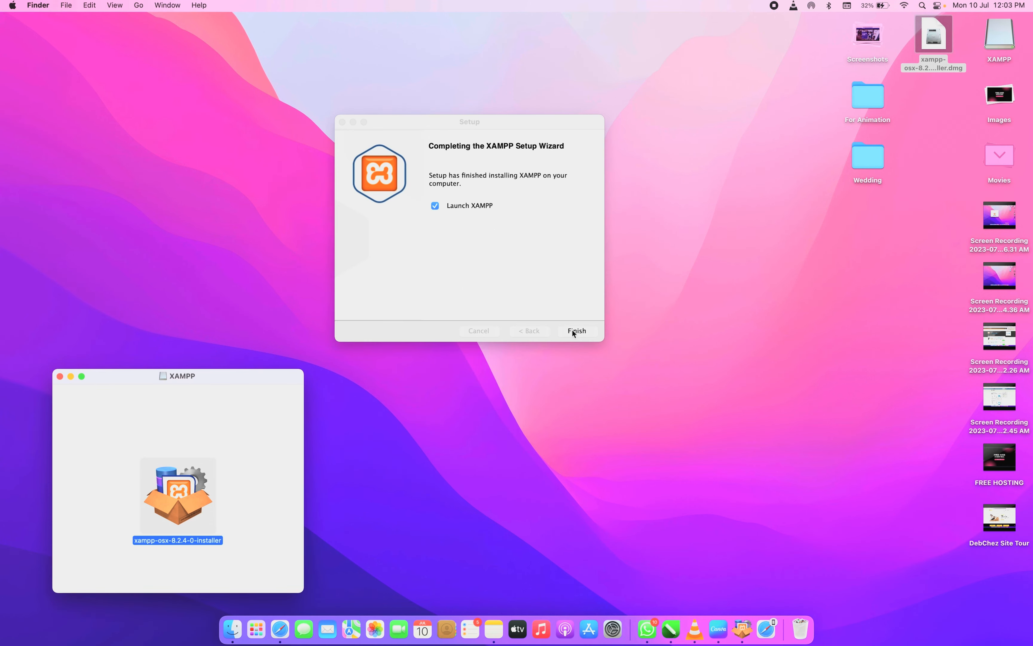
pyautogui.click(576, 330)
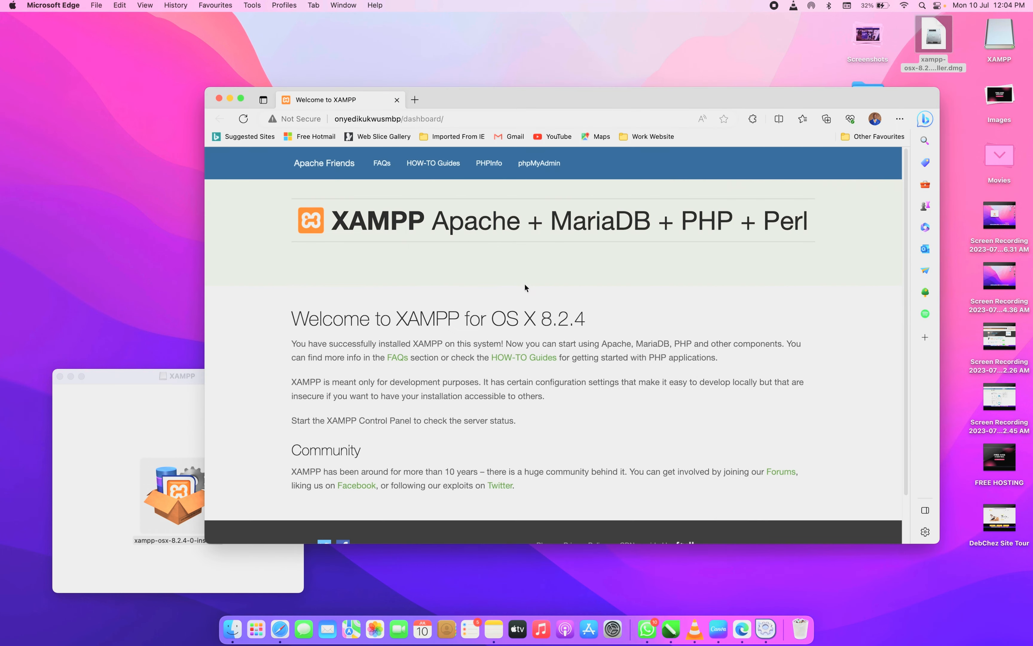
# Start MySQL Database from the Application Manager's Manage Servers list, allowing mysqld network connections
pyautogui.scroll(-2, 524, 284)
pyautogui.scroll(2, 525, 285)
pyautogui.click(178, 245)
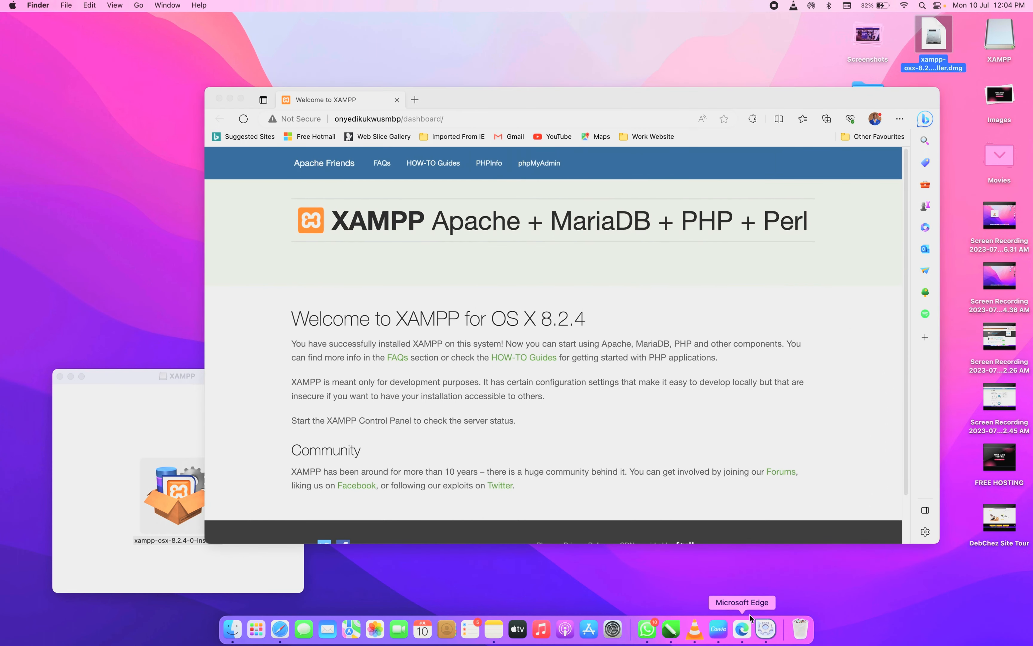
pyautogui.click(763, 630)
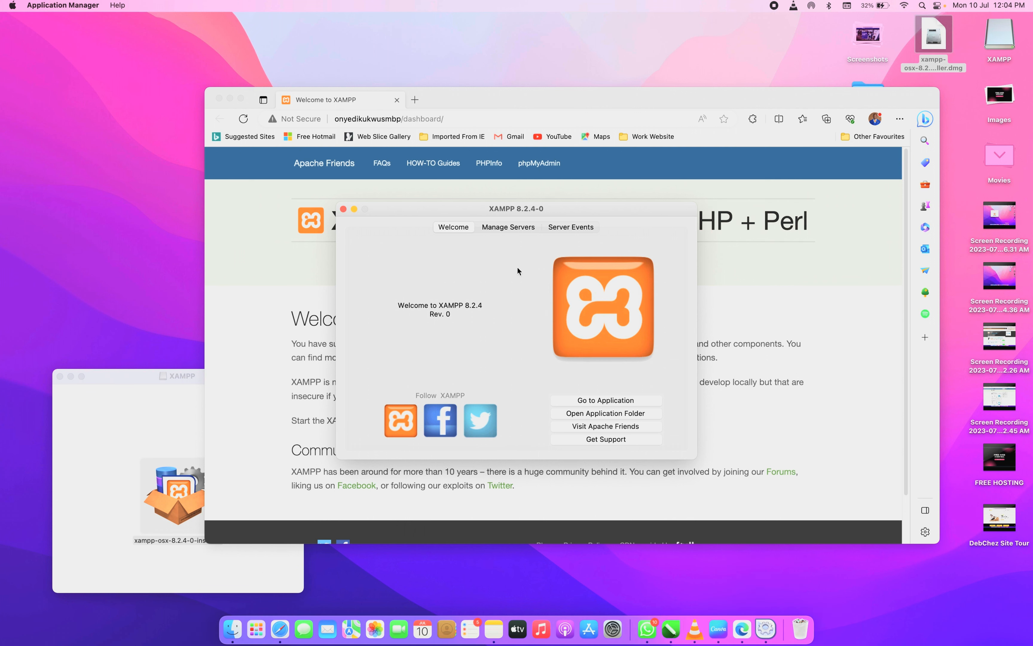
pyautogui.click(508, 229)
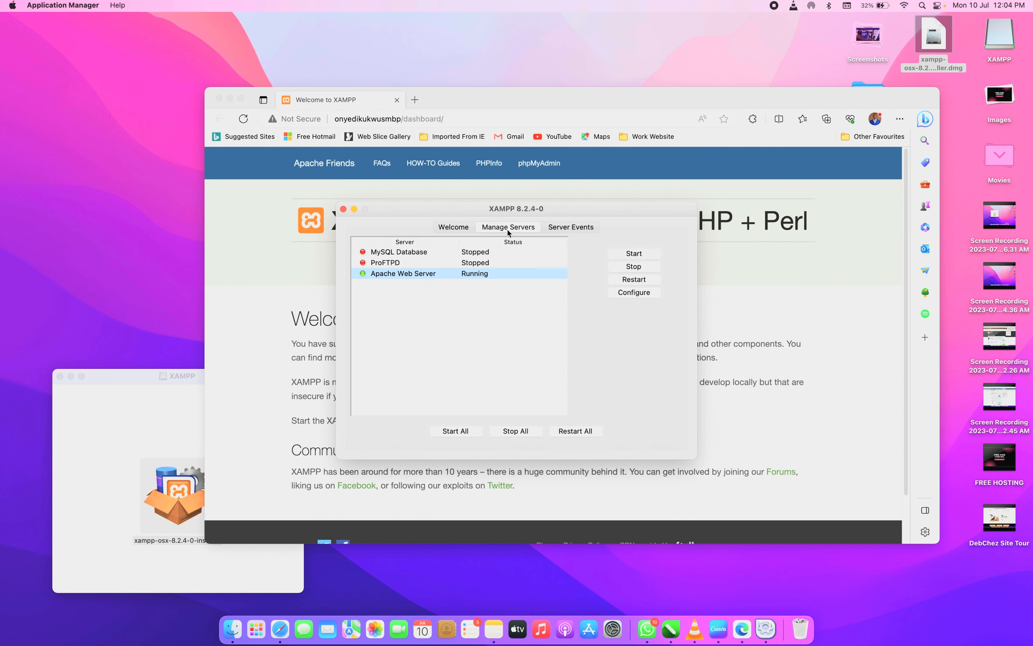
pyautogui.click(456, 255)
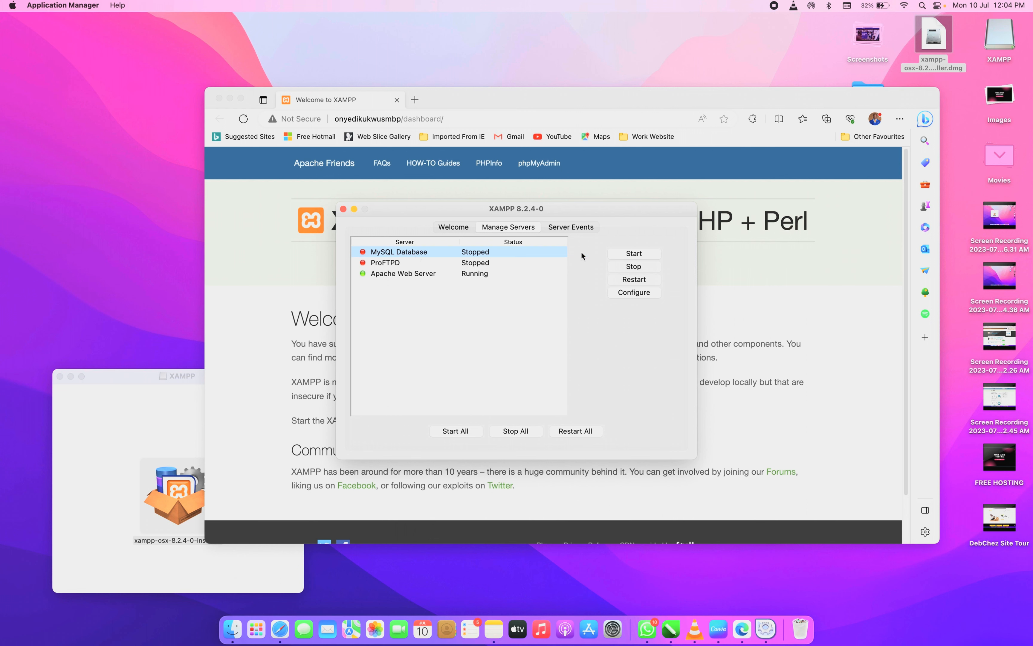
pyautogui.click(631, 254)
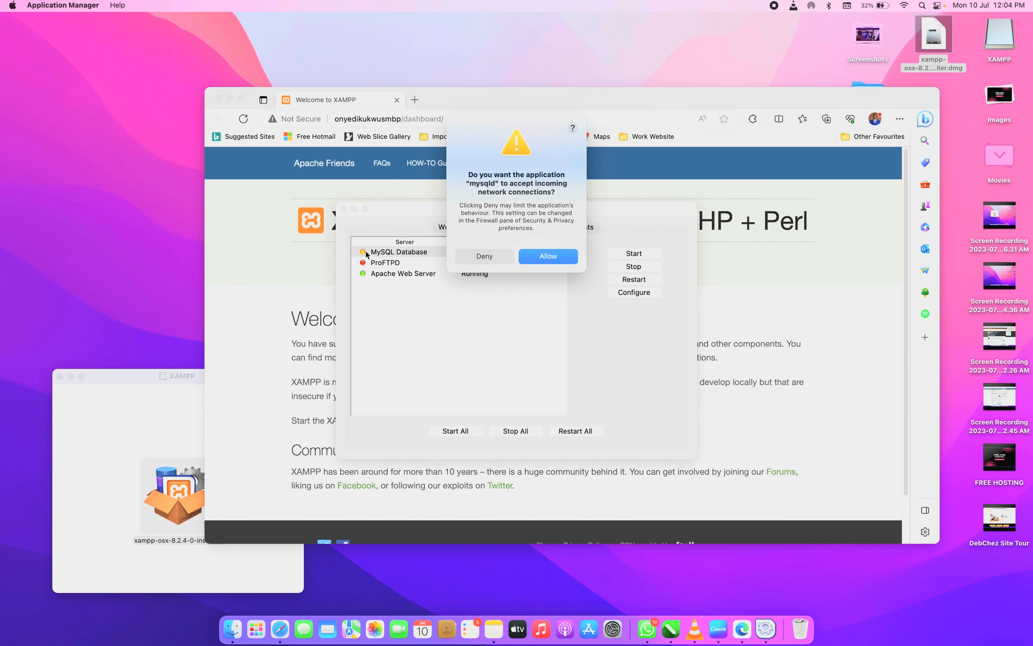
pyautogui.click(553, 258)
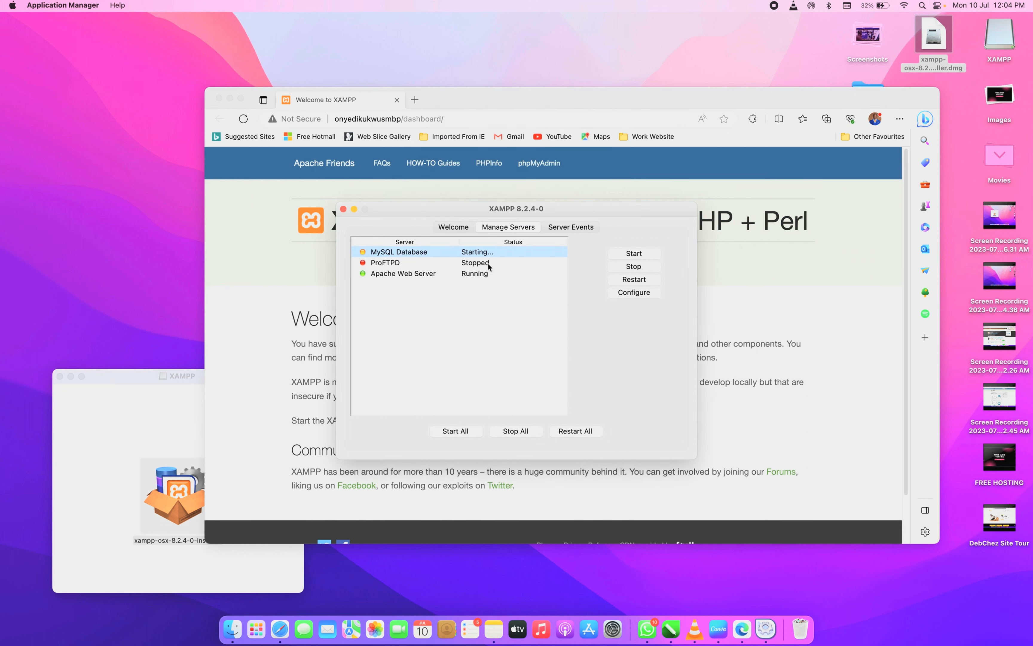
# Start ProFTPD, allowing proftpd network connections, and return to the dashboard page
pyautogui.click(421, 265)
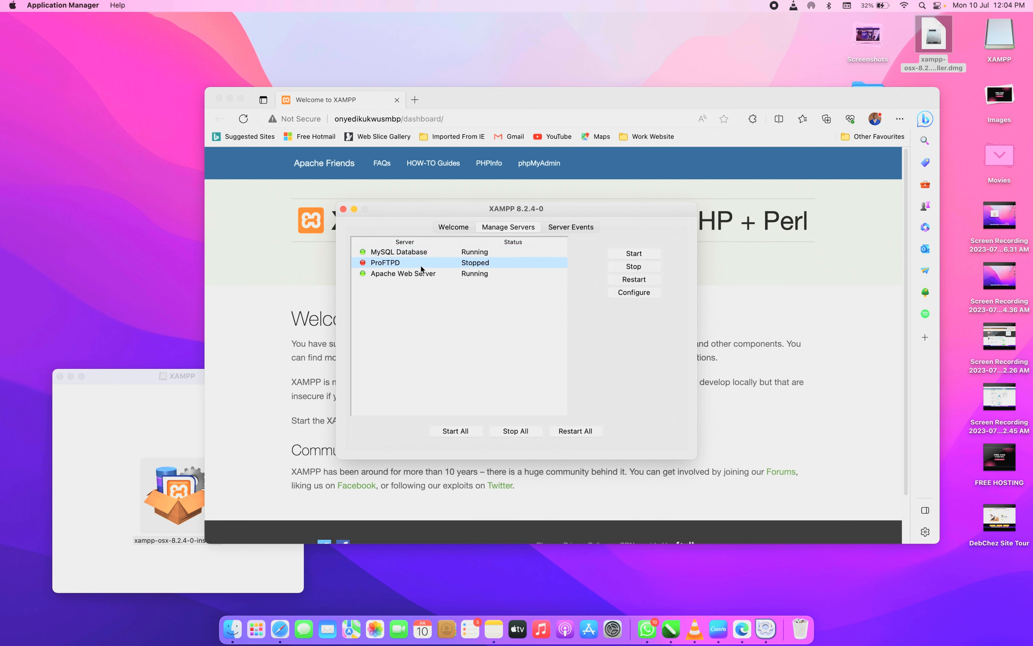
pyautogui.click(631, 256)
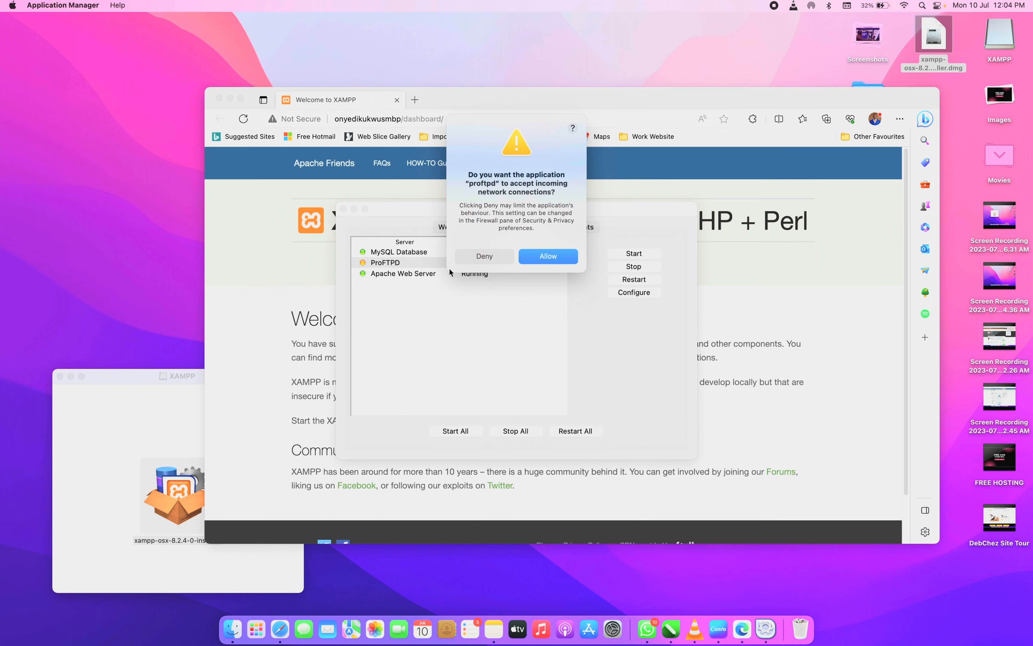
pyautogui.click(533, 255)
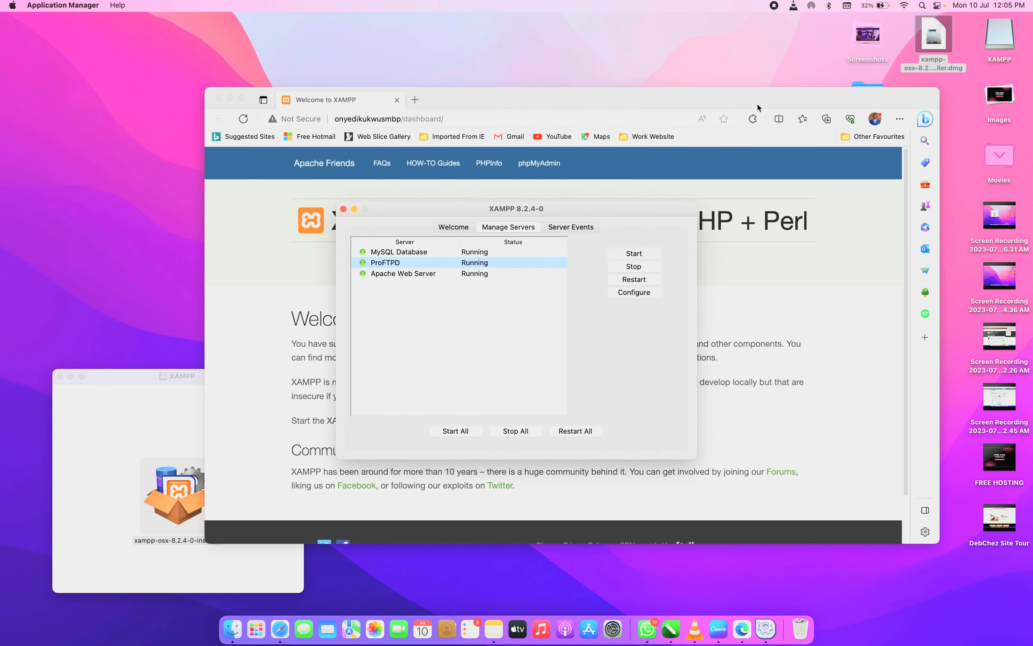
pyautogui.click(561, 109)
pyautogui.click(242, 100)
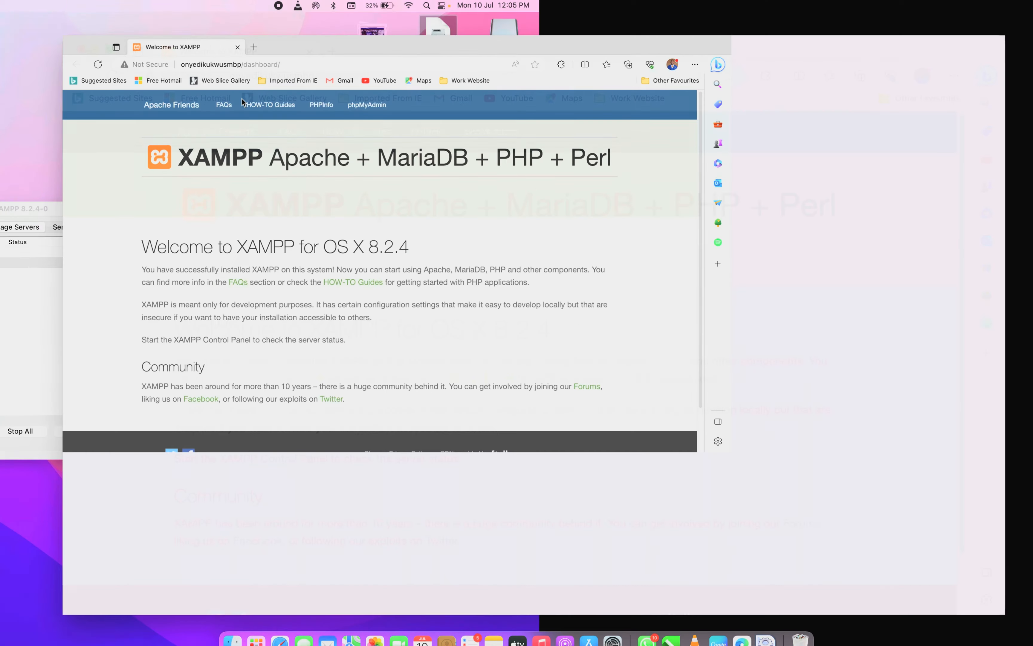
pyautogui.click(250, 45)
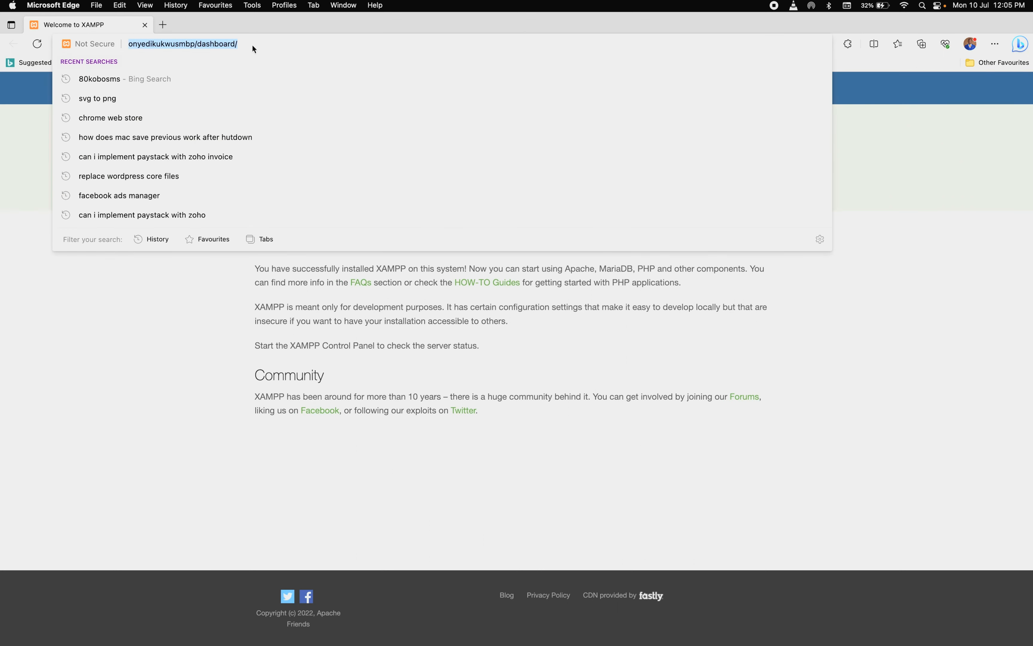
pyautogui.write('http')
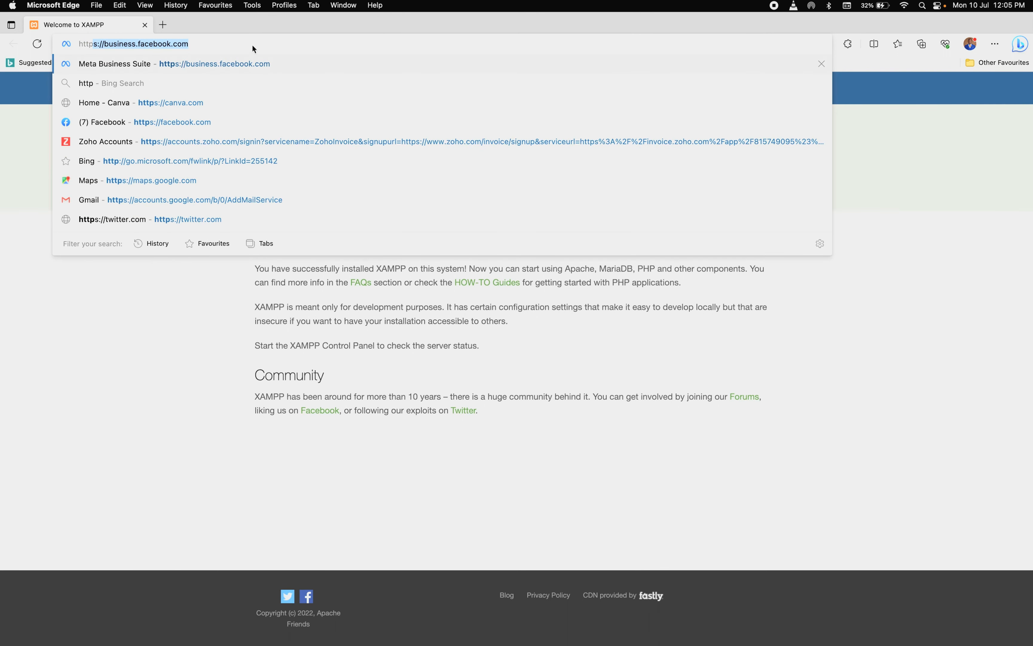
pyautogui.write('://l')
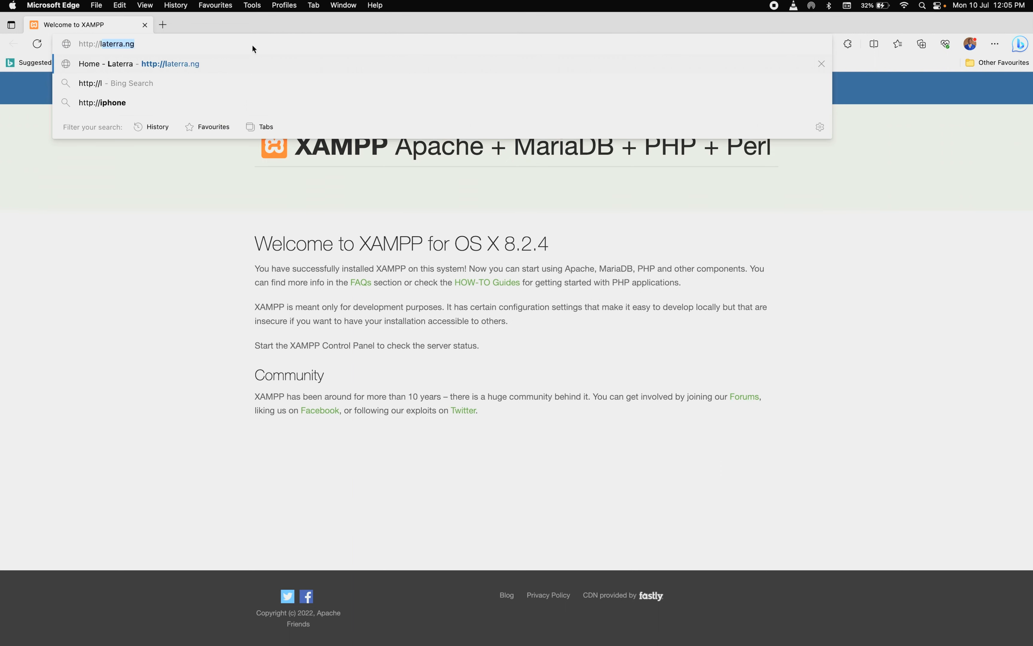
pyautogui.write('ocal;')
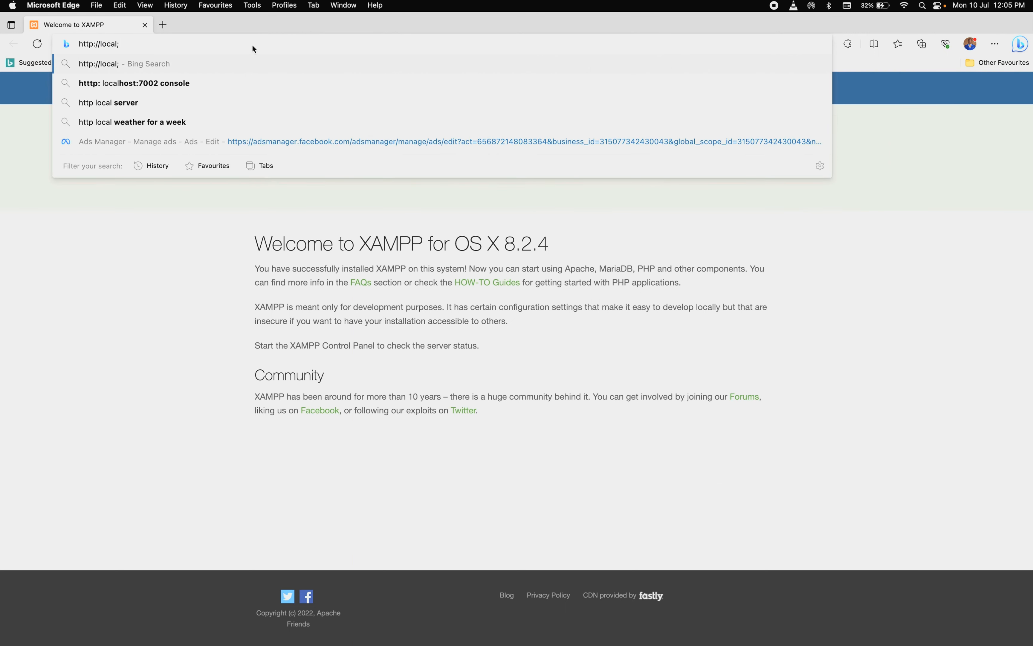
pyautogui.press('BackSpace')
pyautogui.write('h')
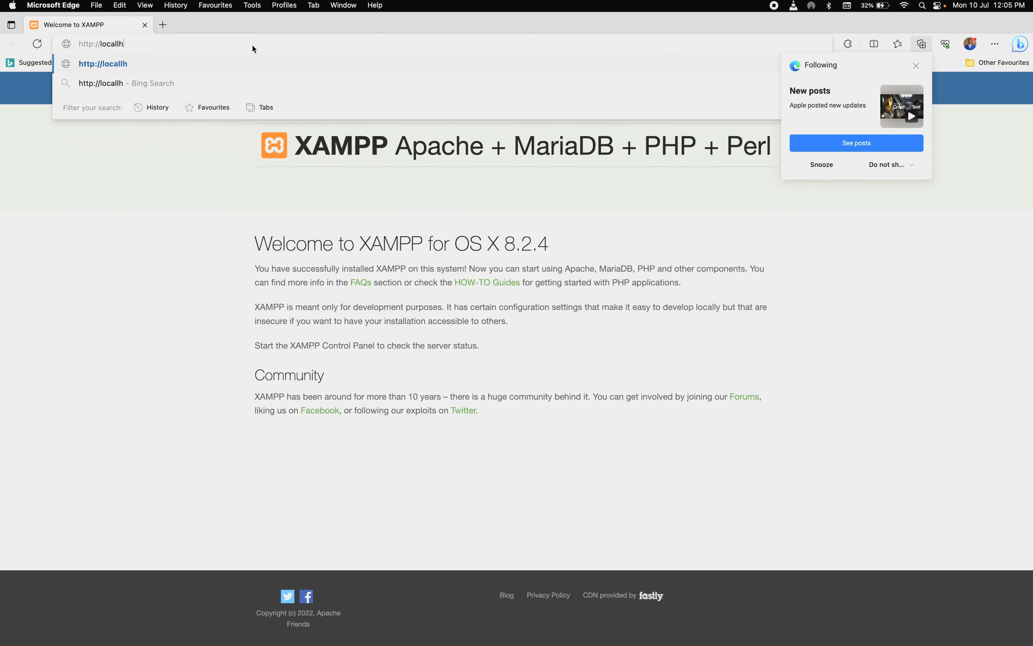
pyautogui.write('ost')
pyautogui.press('Return')
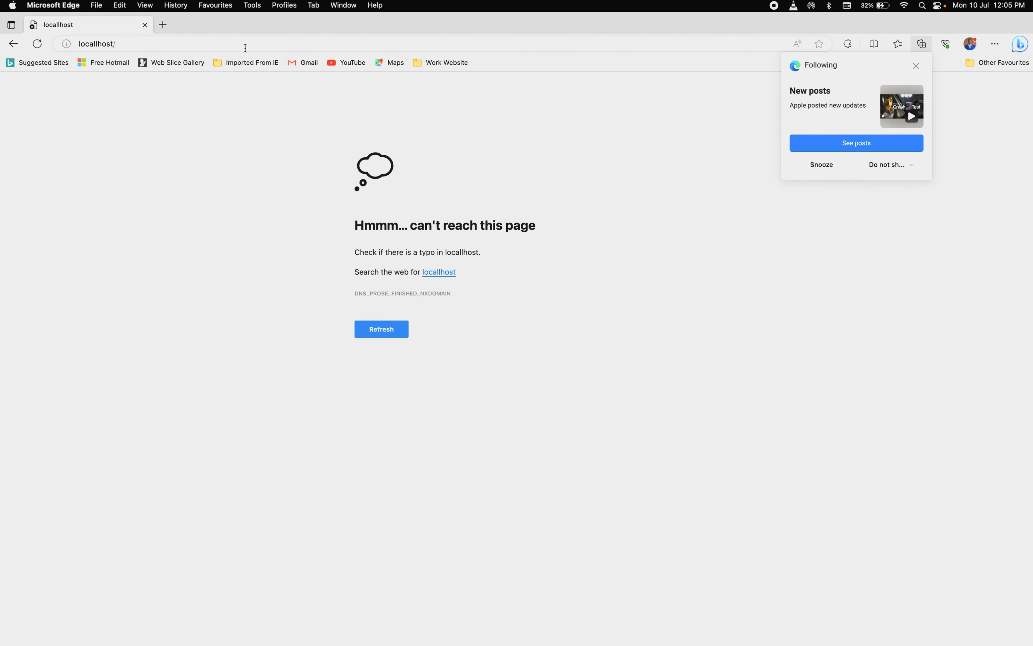
pyautogui.click(97, 43)
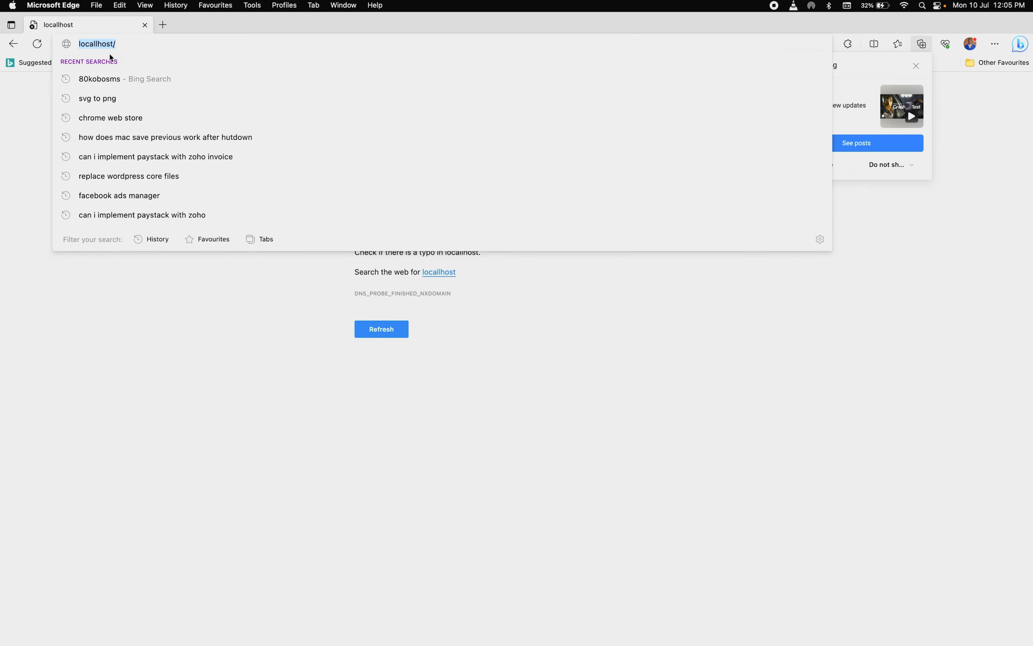
pyautogui.click(100, 47)
pyautogui.press('Return')
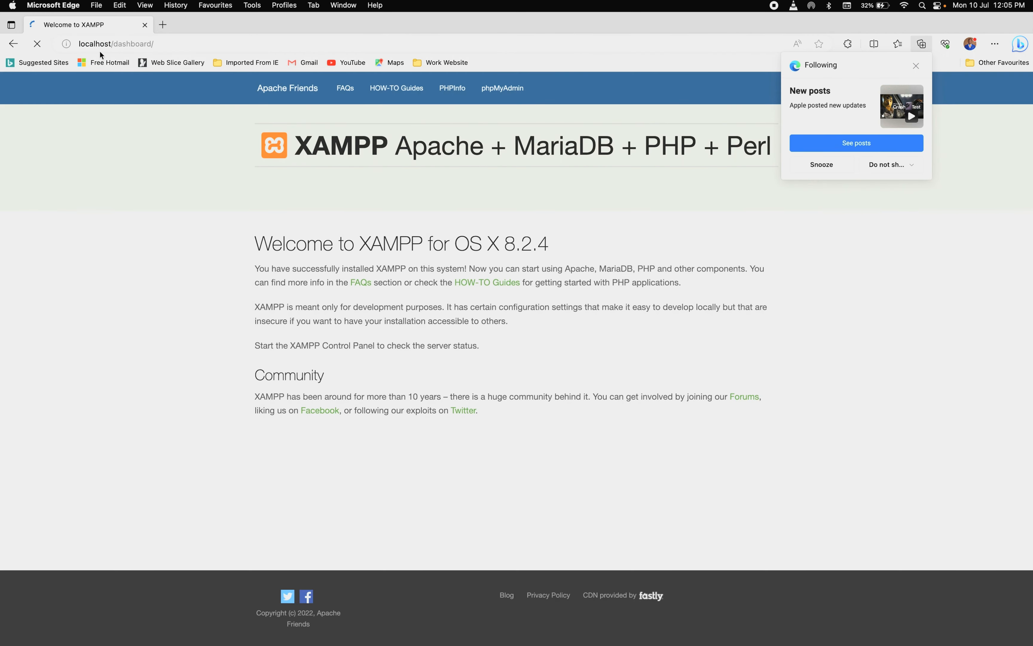
# Dismiss Edge's new posts notification, then open the XAMPP application folder from the manager's Welcome page
pyautogui.click(917, 66)
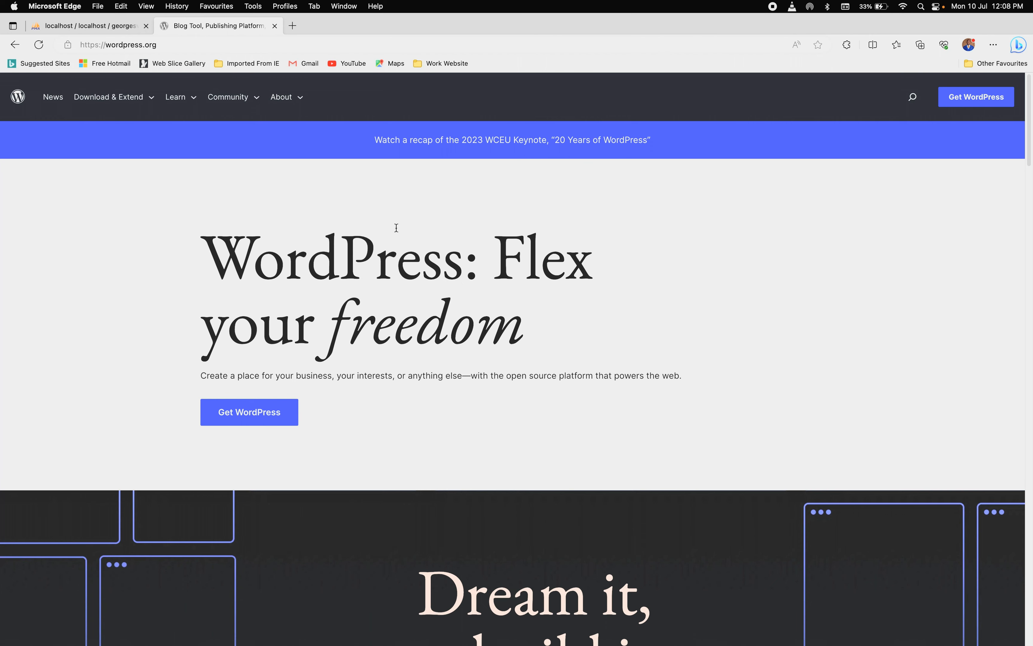
pyautogui.click(766, 641)
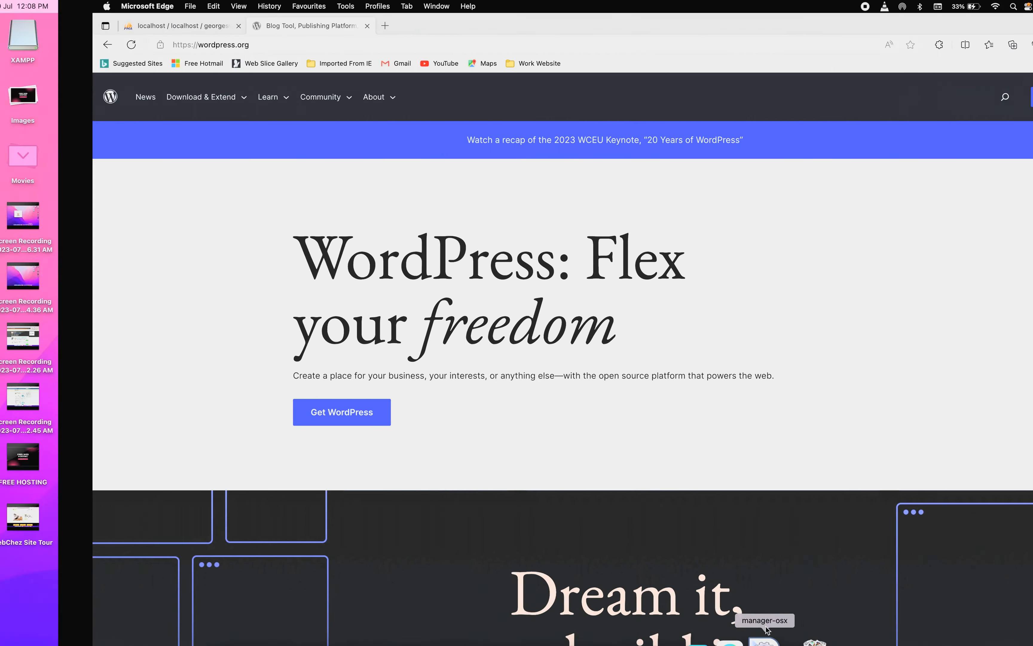
pyautogui.click(453, 228)
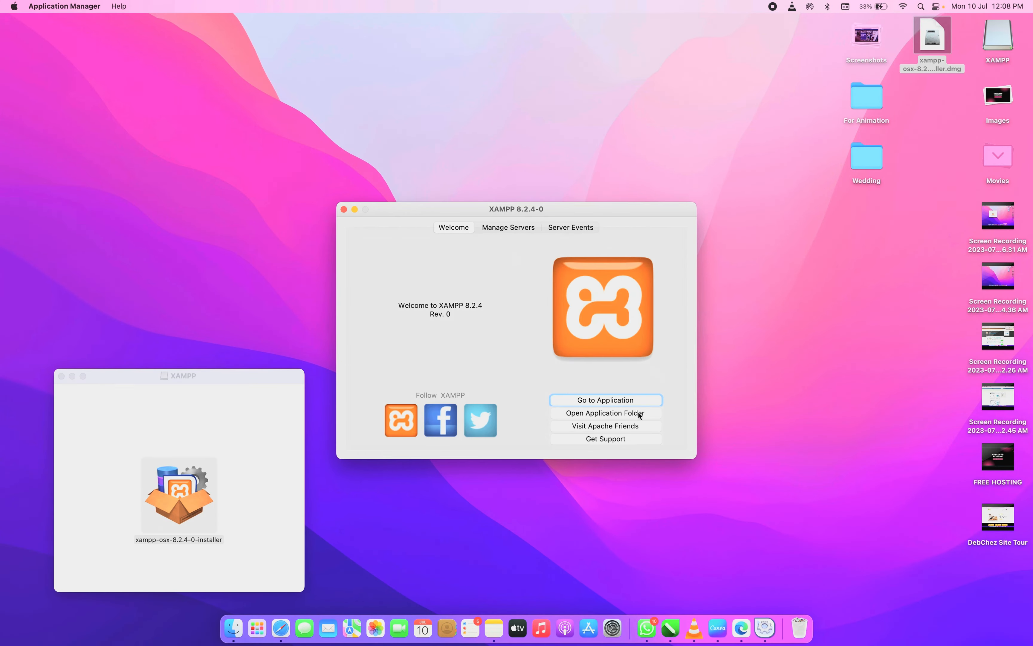
pyautogui.click(612, 413)
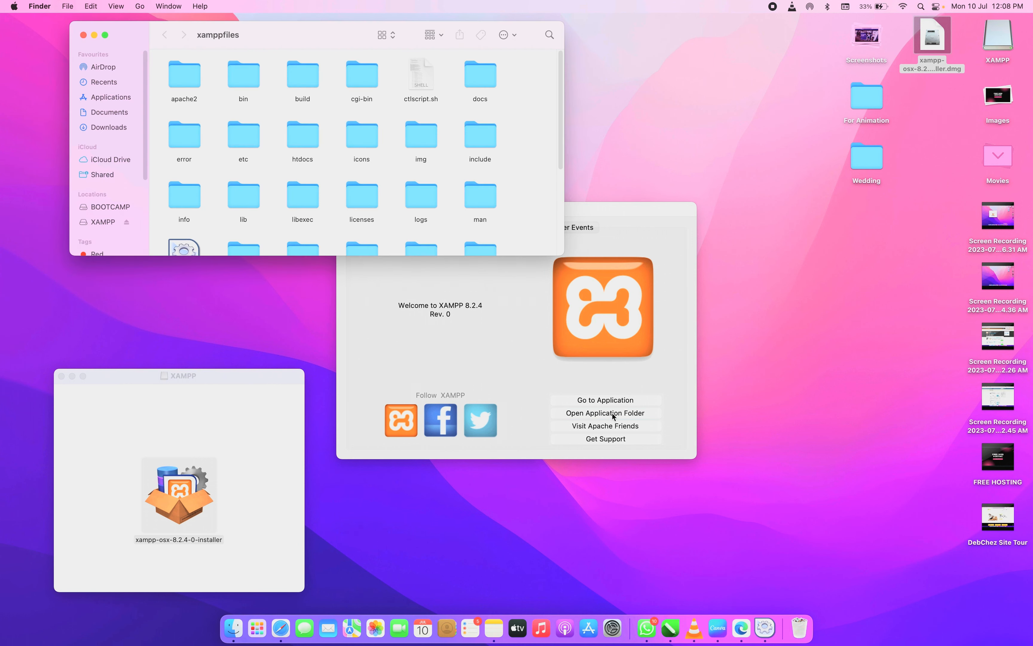
# Close the xamppfiles window, move the XAMPP manager window up, and reopen the application folder
pyautogui.click(84, 35)
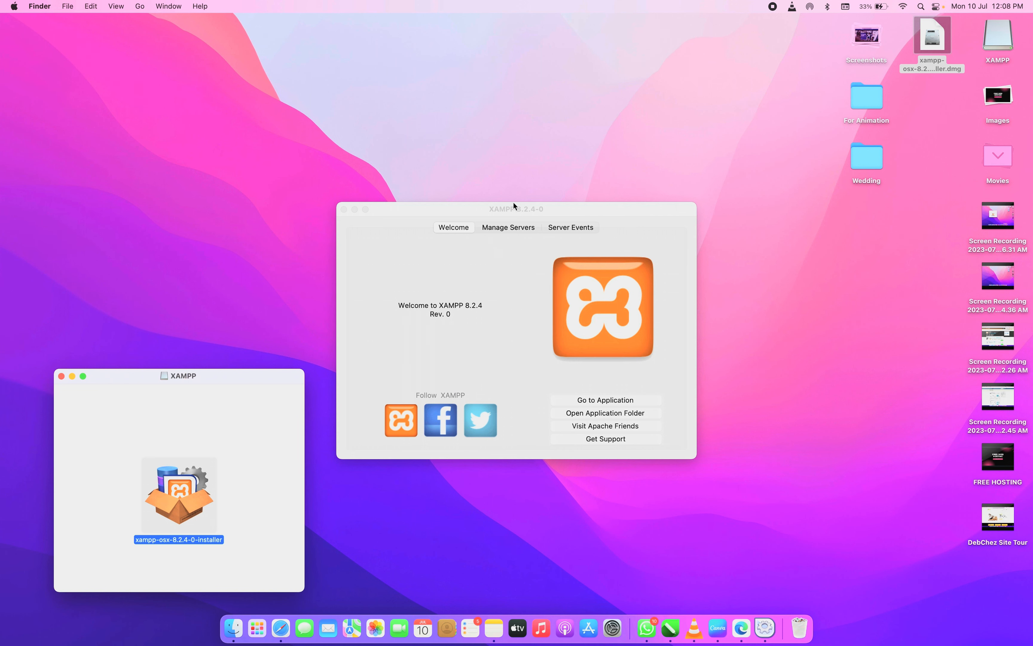
pyautogui.moveTo(504, 210); pyautogui.dragTo(522, 160)
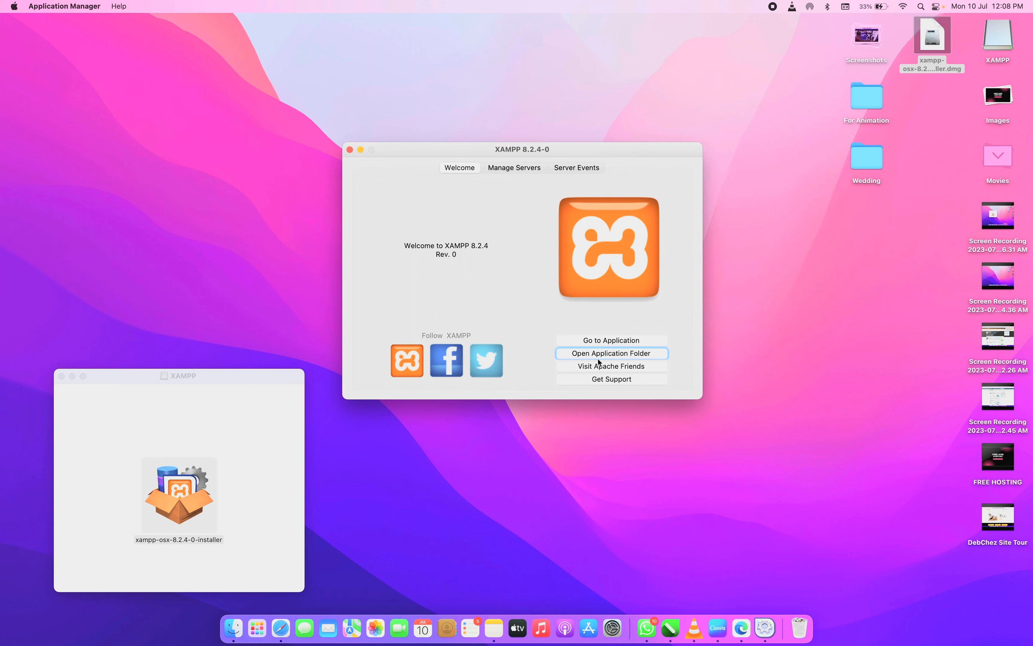
pyautogui.click(627, 355)
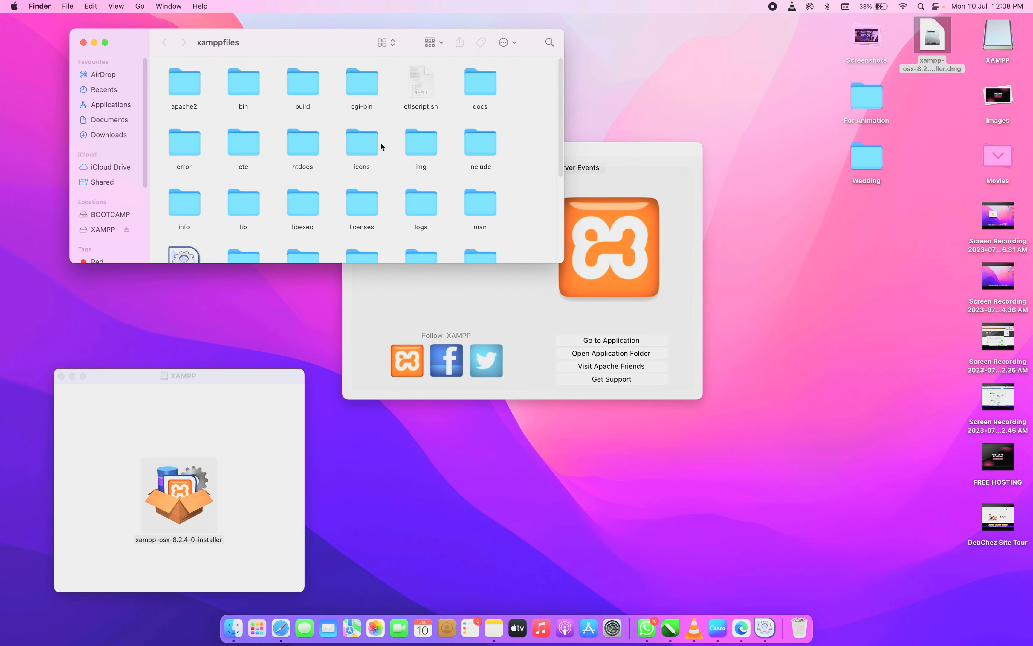
pyautogui.scroll(-5, 382, 144)
pyautogui.scroll(5, 381, 154)
# Download wordpress-6.2.2.zip from wordpress.org, then bring Finder's xamppfiles window back
pyautogui.click(741, 629)
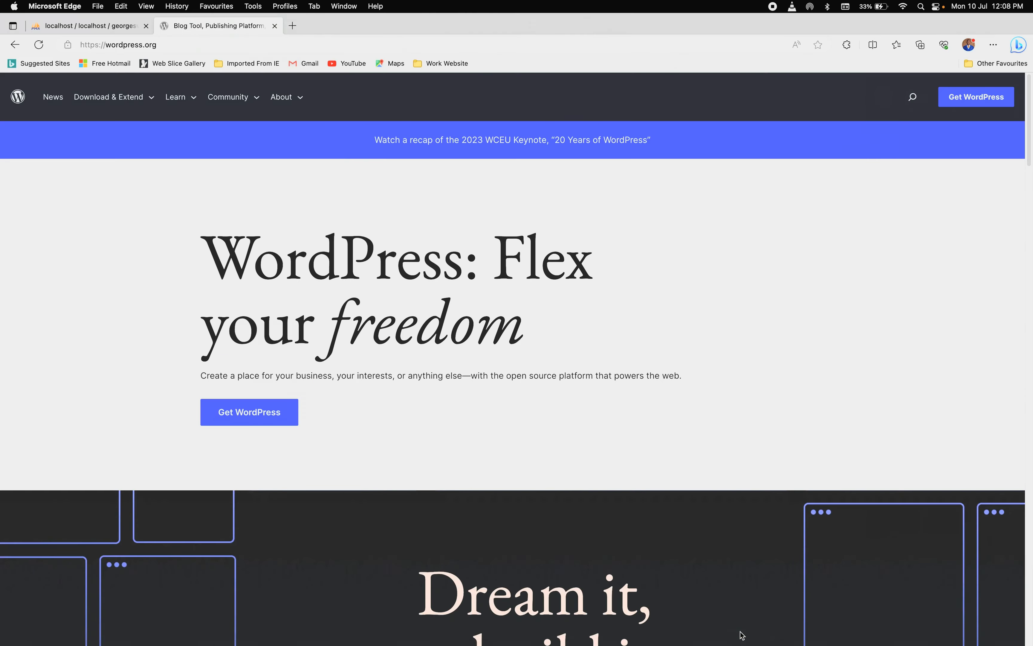
pyautogui.click(257, 416)
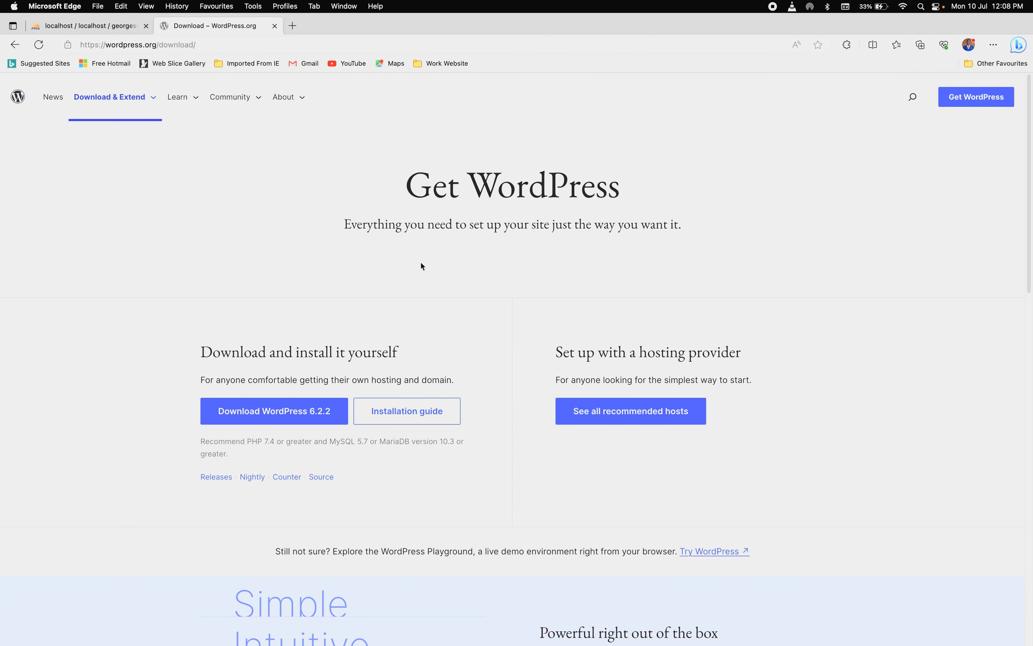
pyautogui.click(255, 414)
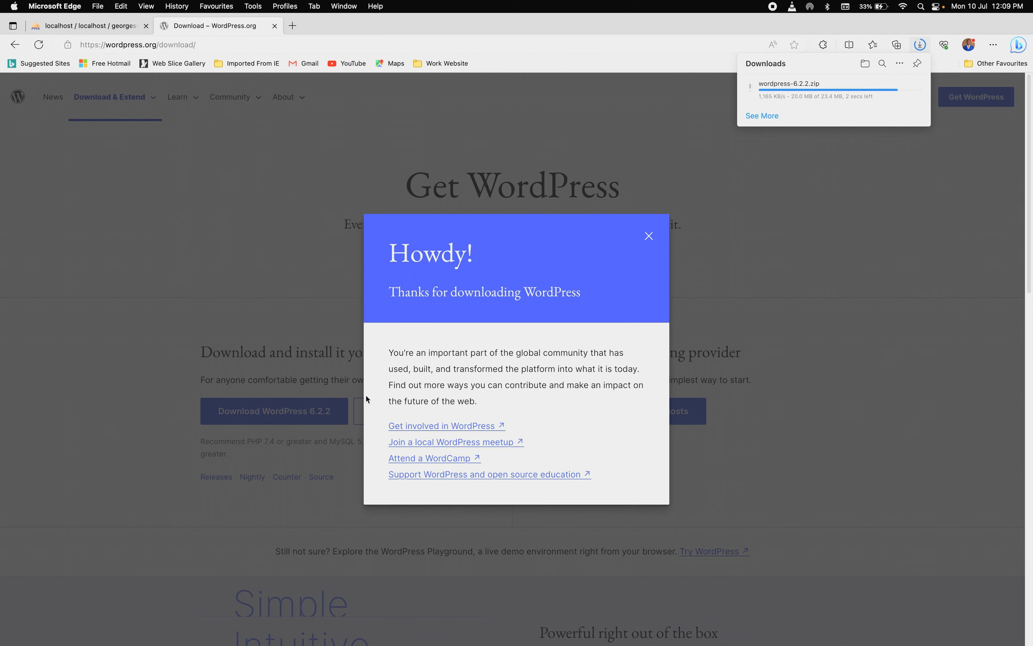
pyautogui.moveTo(557, 630)
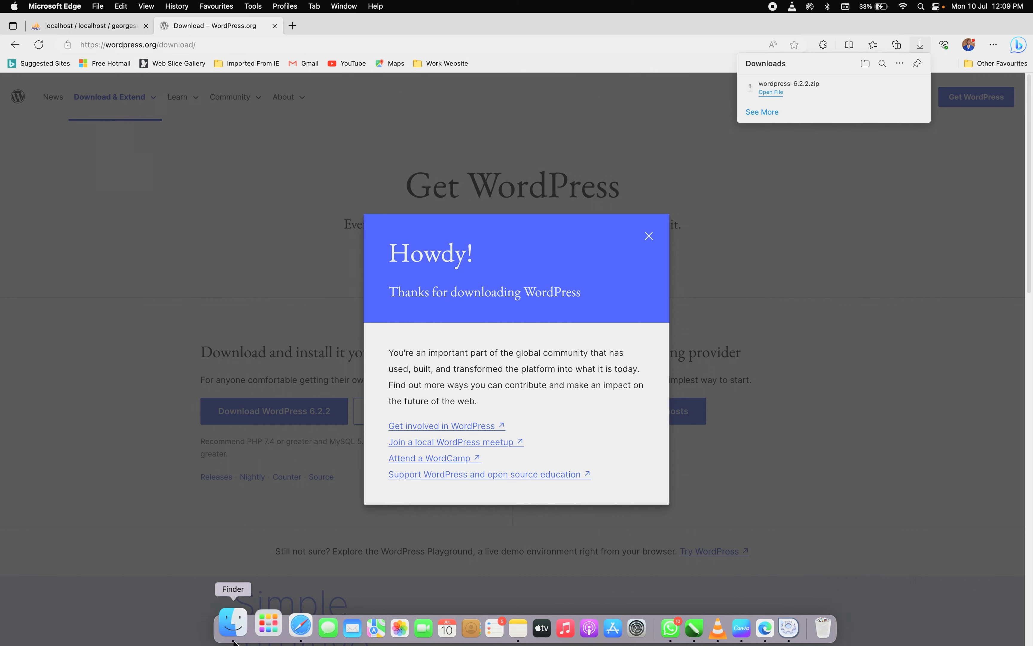
pyautogui.click(234, 640)
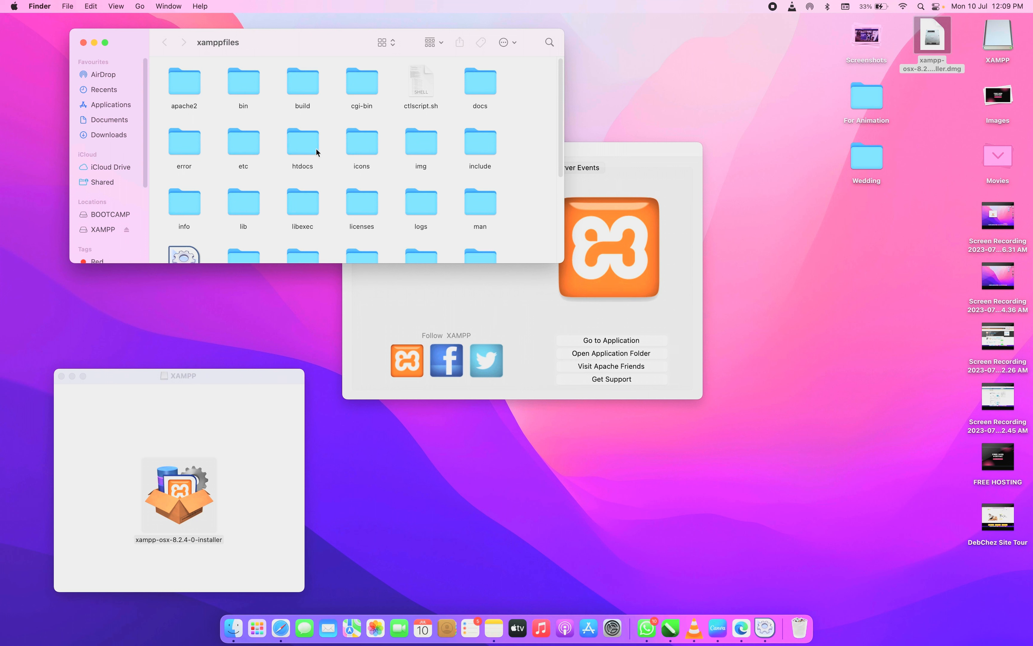
# Create a folder named georgesville inside htdocs and place it beside webalizer
pyautogui.doubleClick(301, 149)
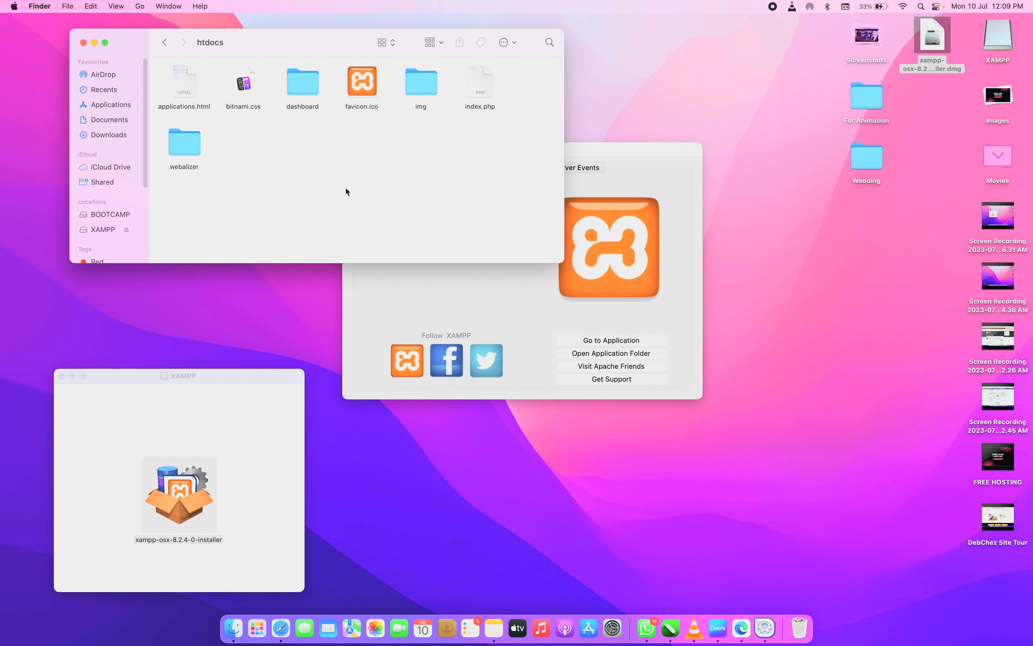
pyautogui.rightClick(339, 180)
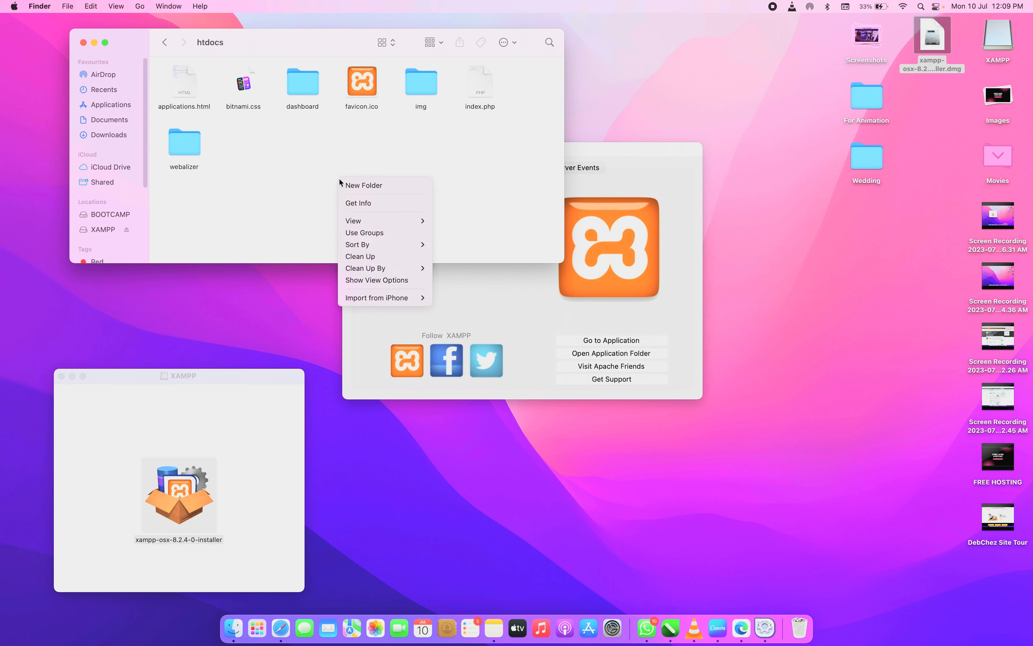
pyautogui.click(377, 188)
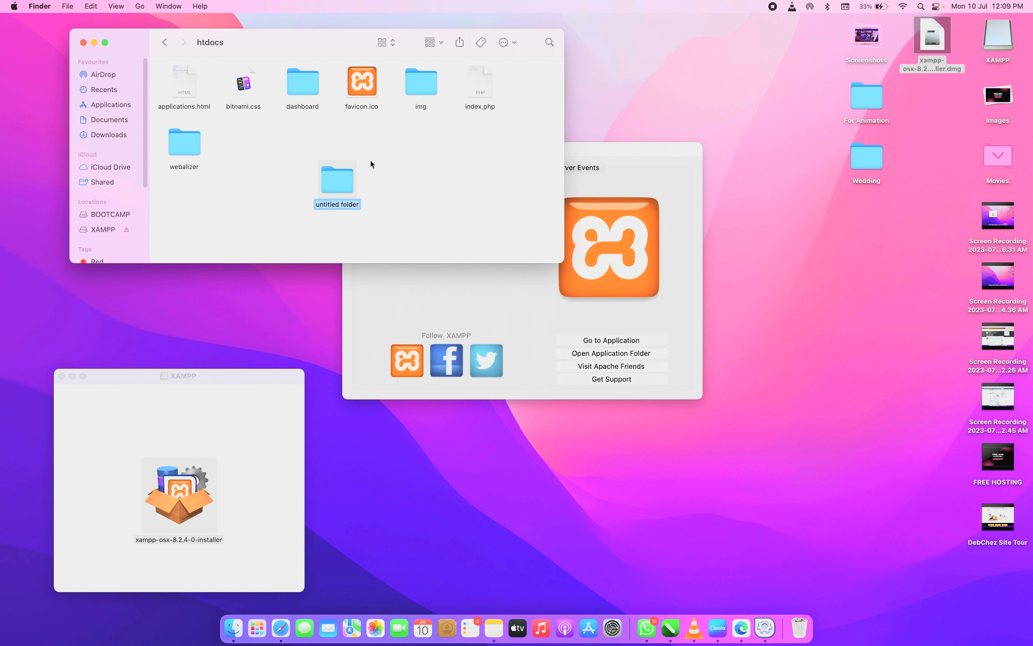
pyautogui.write('georgesville')
pyautogui.click(408, 203)
pyautogui.moveTo(341, 180); pyautogui.dragTo(256, 141)
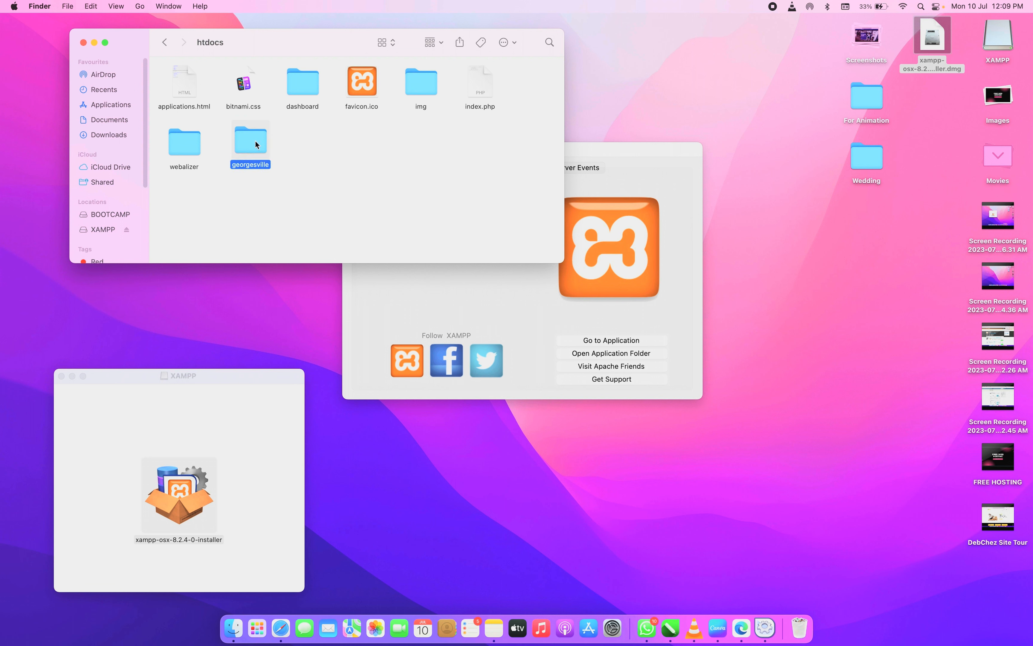
# Reveal the downloaded wordpress-6.2.2.zip in Finder from Edge's recent downloads list
pyautogui.rightClick(109, 138)
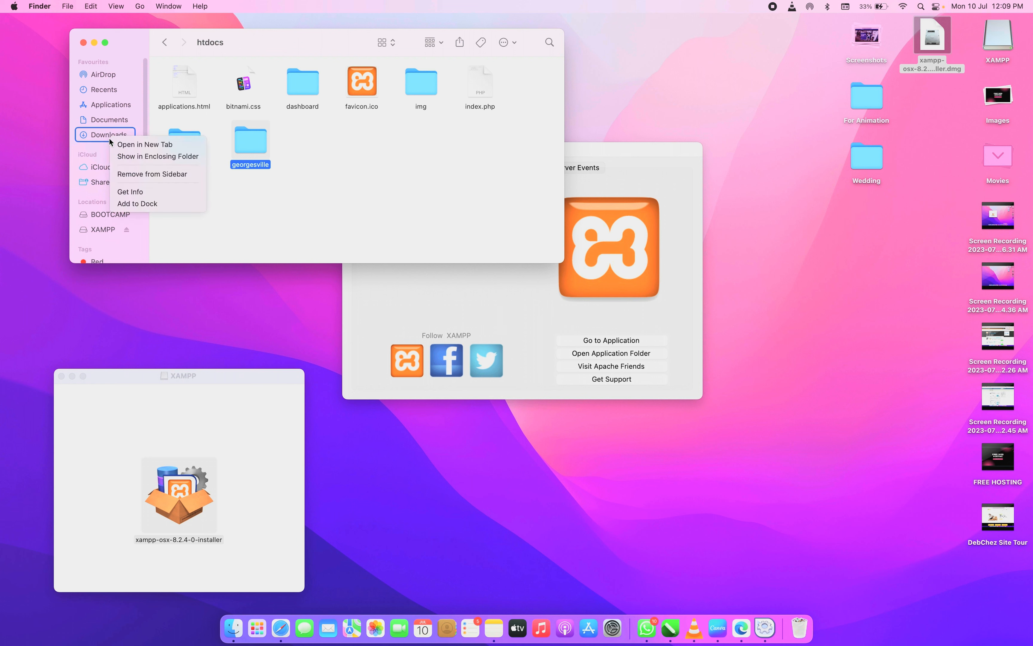
pyautogui.click(145, 146)
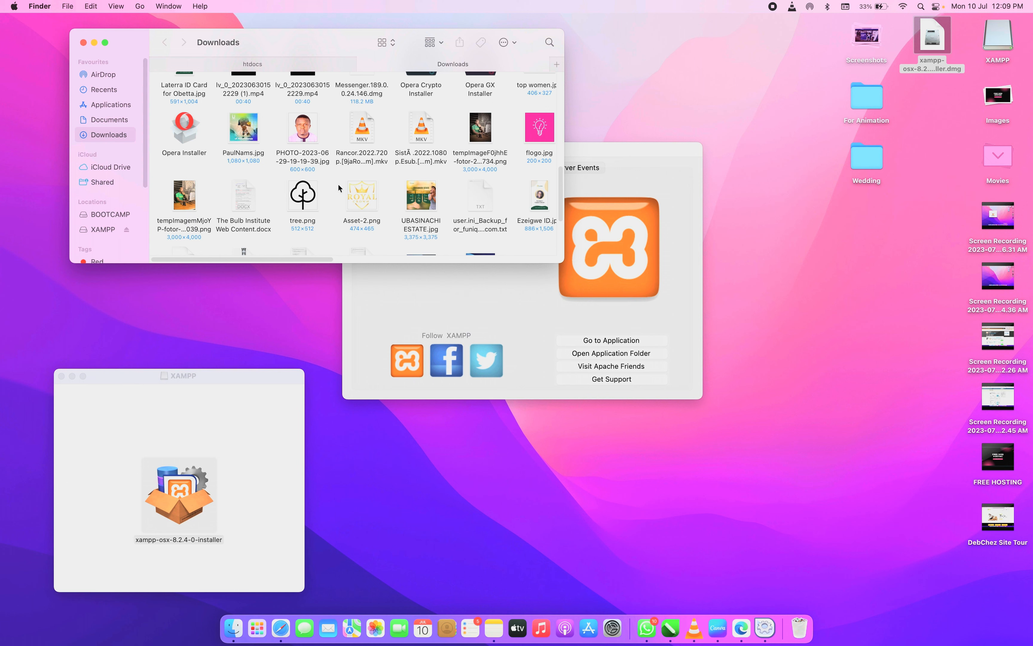
pyautogui.moveTo(560, 205); pyautogui.dragTo(566, 68)
pyautogui.scroll(-10, 454, 150)
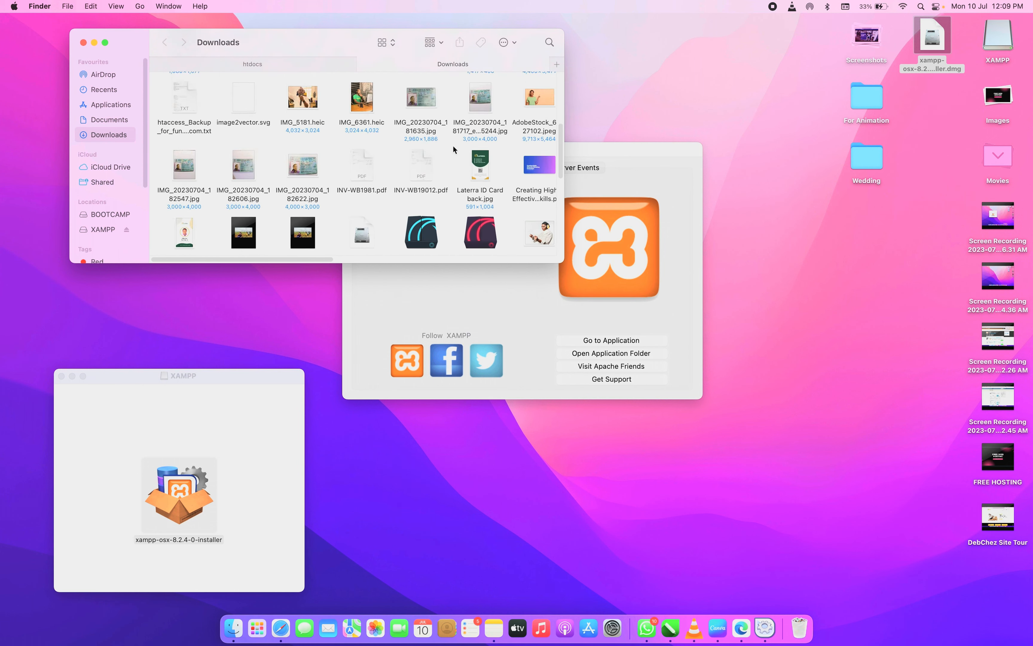
pyautogui.scroll(-8, 454, 149)
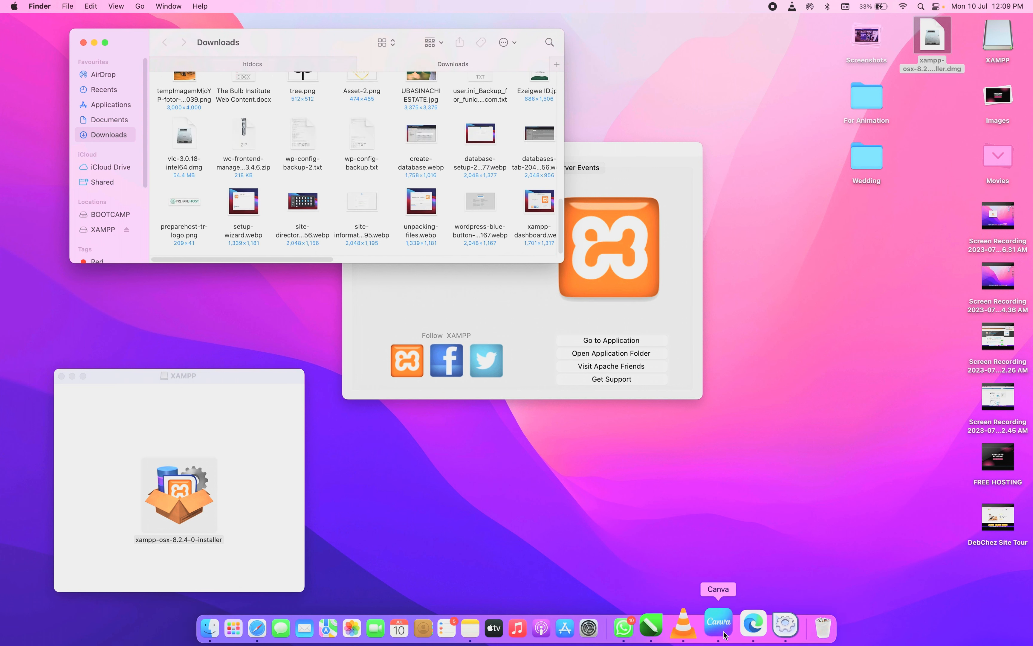
pyautogui.click(743, 624)
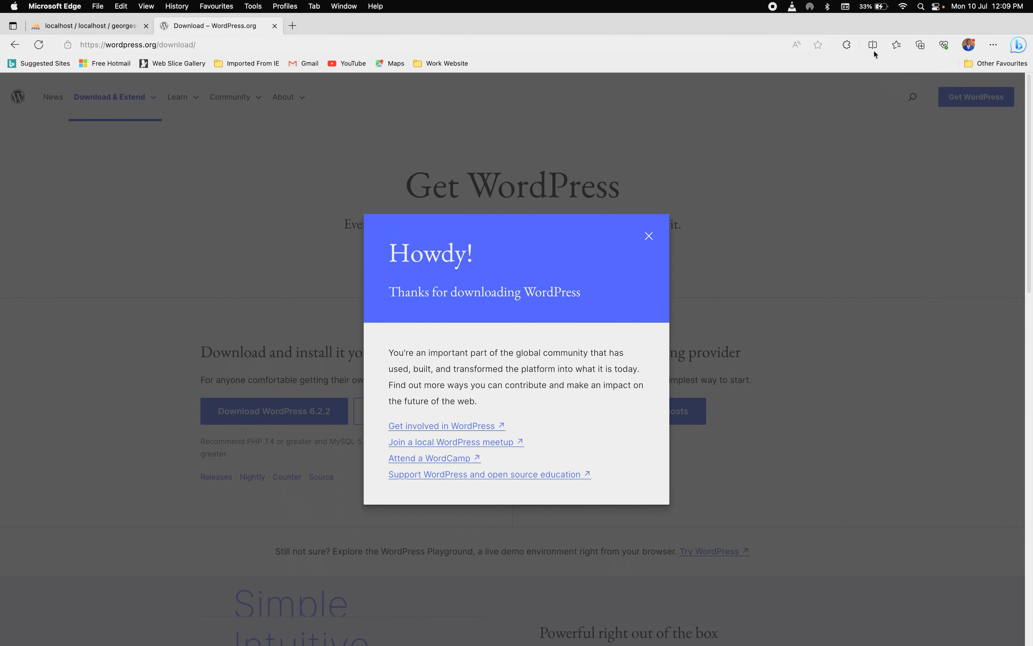
pyautogui.click(994, 45)
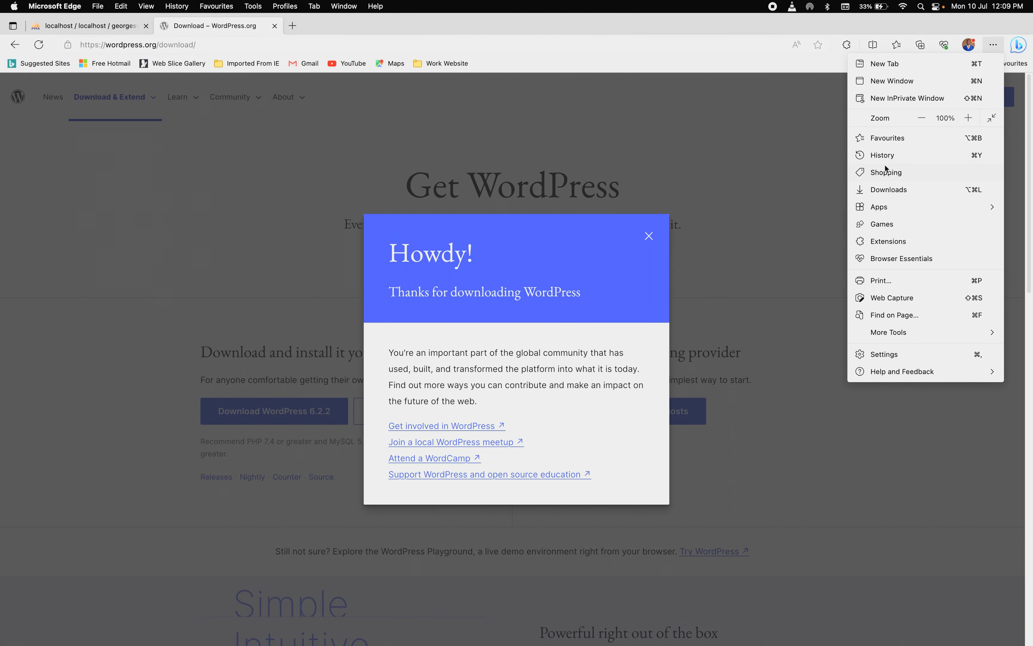
pyautogui.click(887, 191)
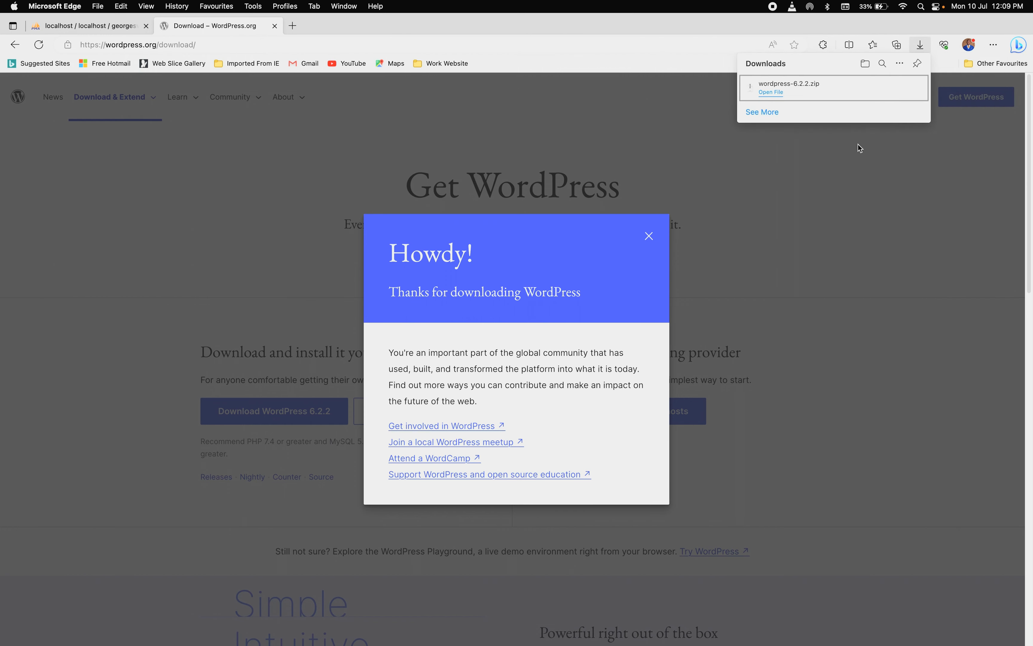
pyautogui.click(885, 89)
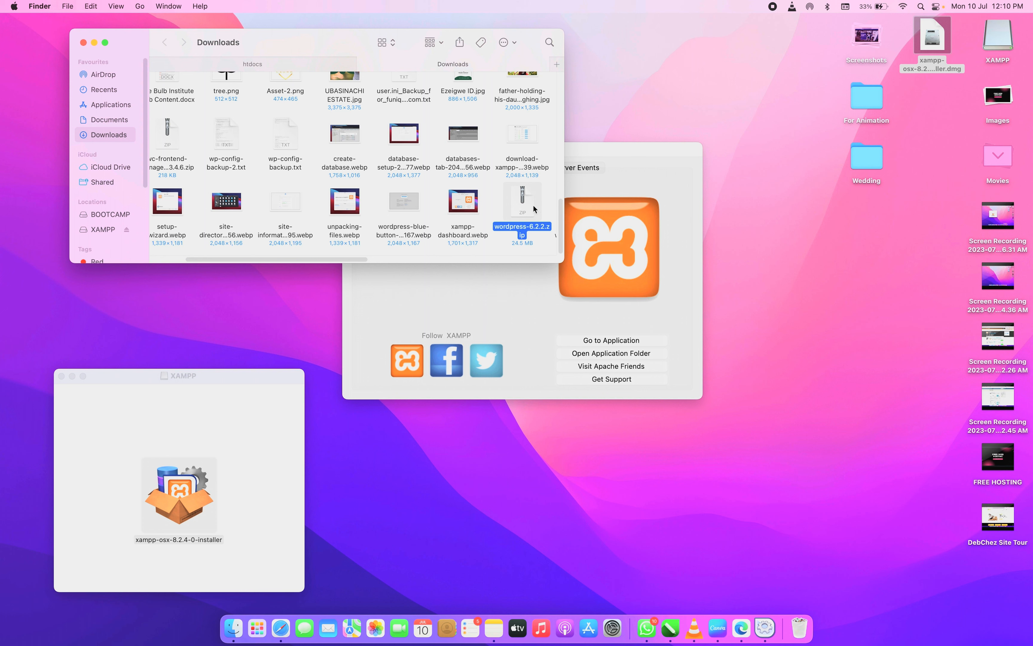
# Unzip wordpress-6.2.2.zip, copy all files in the wordpress folder, and close Finder
pyautogui.doubleClick(533, 205)
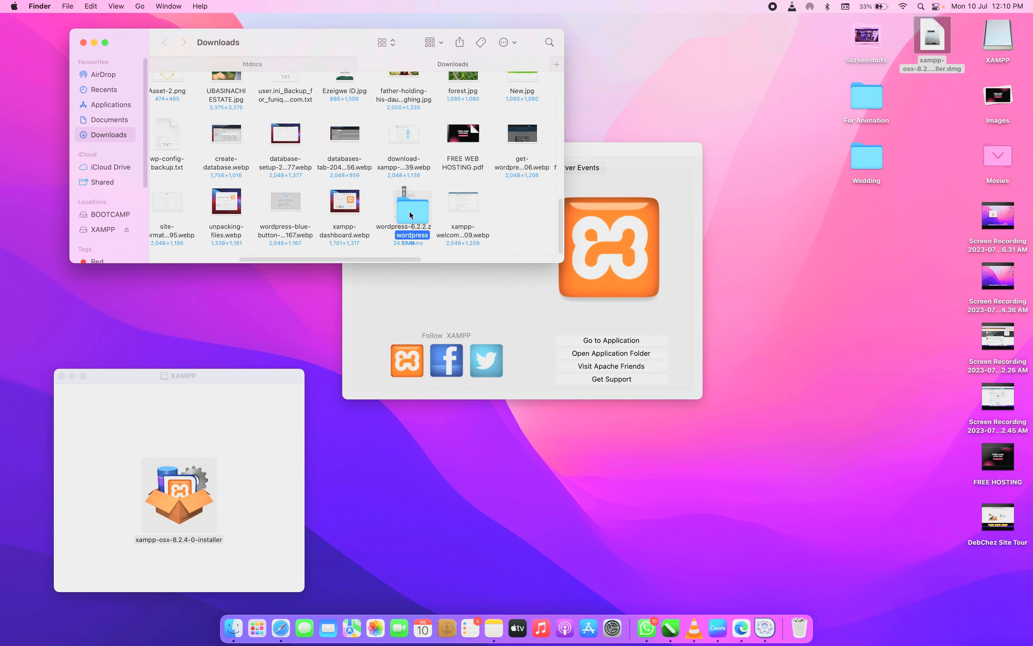
pyautogui.doubleClick(511, 211)
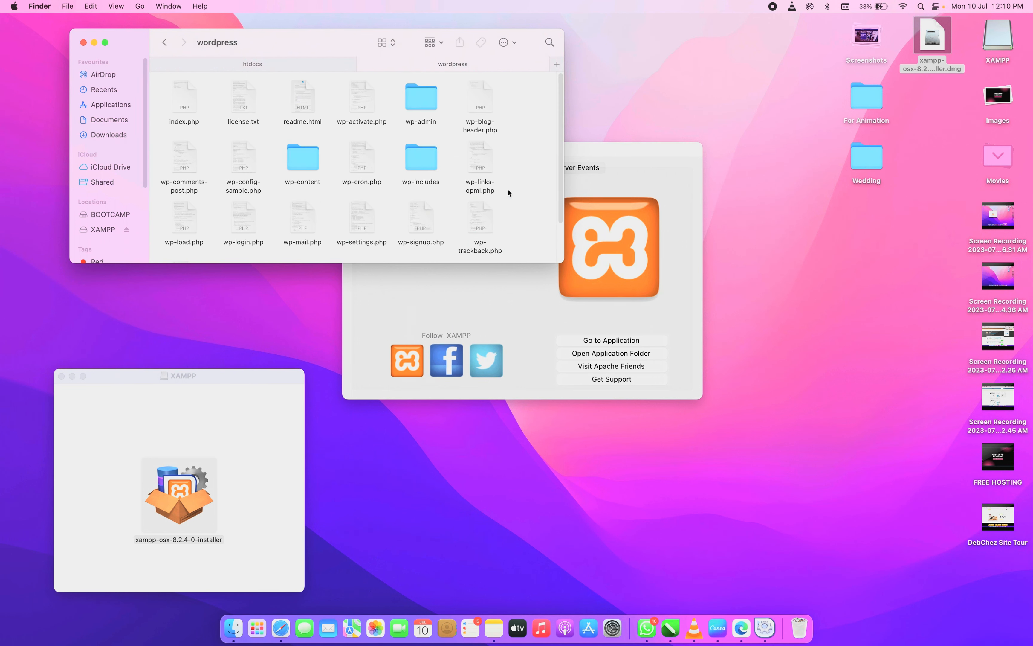
pyautogui.press('super+a')
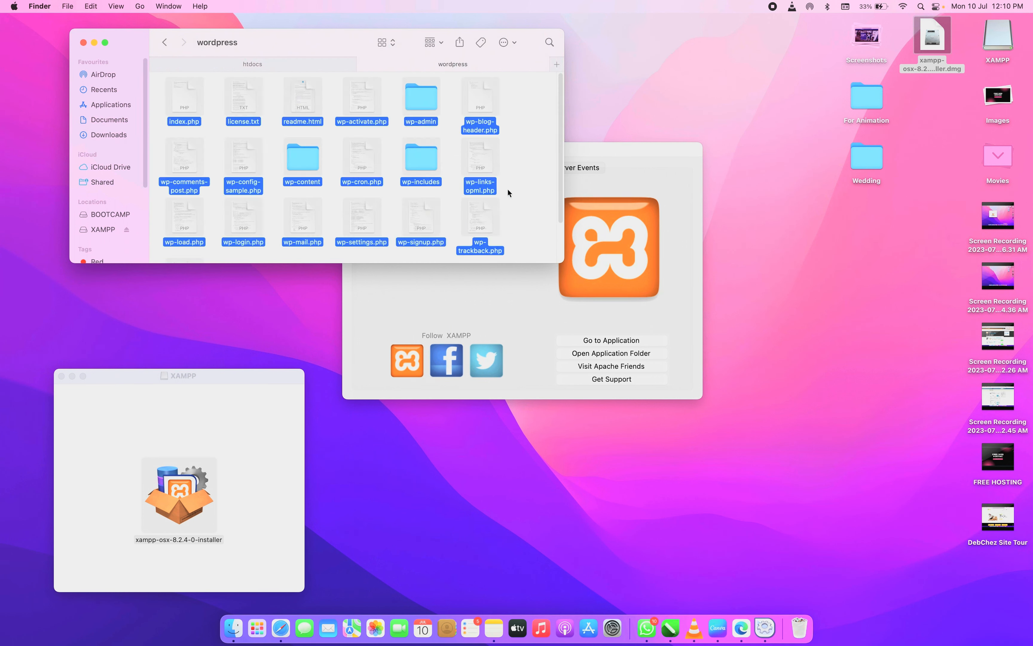
pyautogui.press('super+c')
pyautogui.click(164, 42)
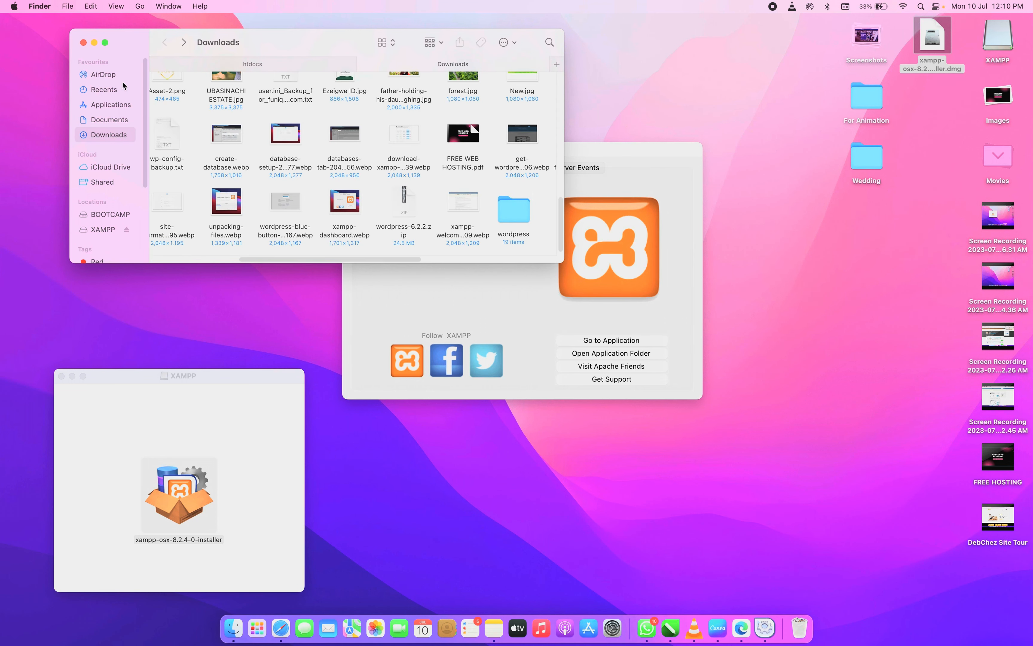
pyautogui.click(84, 42)
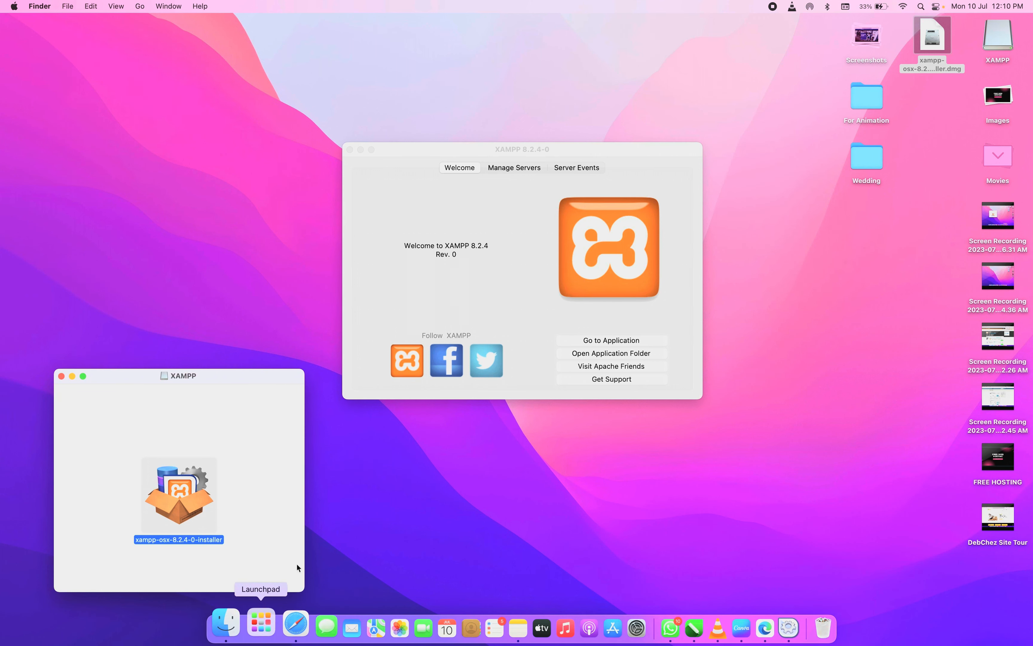
# Paste the 19 copied WordPress files into htdocs/georgesville via XAMPP's application folder
pyautogui.click(612, 354)
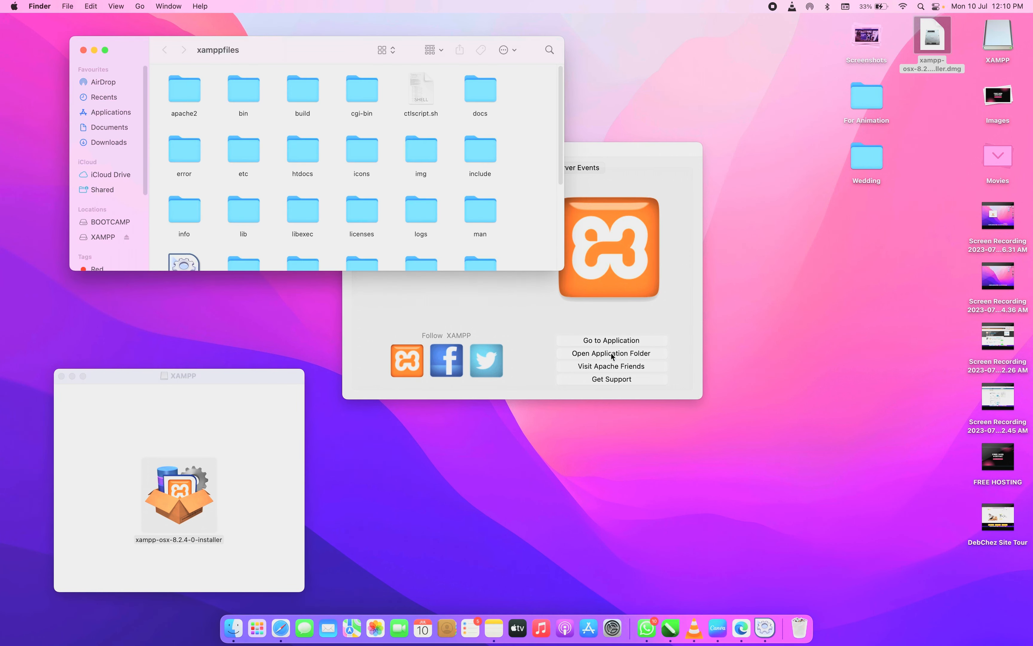
pyautogui.doubleClick(304, 150)
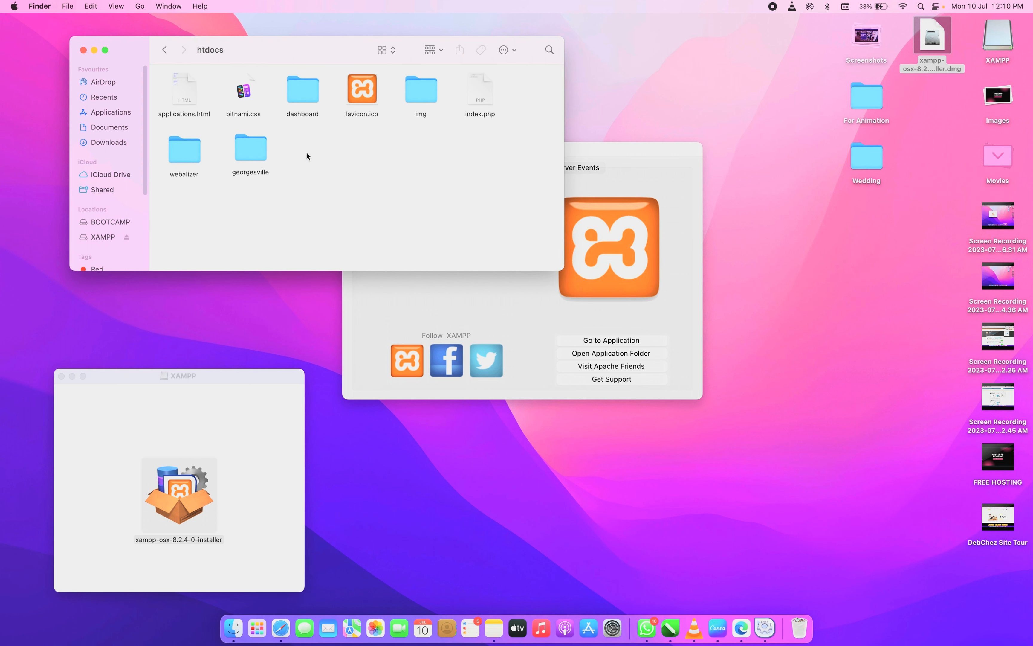
pyautogui.doubleClick(244, 160)
pyautogui.rightClick(240, 127)
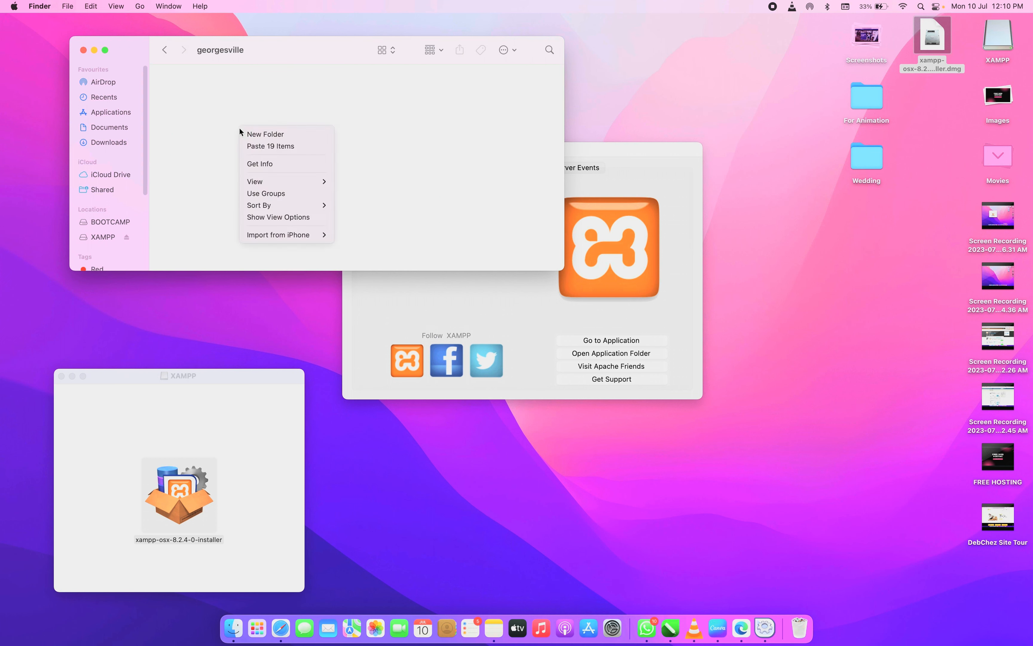
pyautogui.click(268, 147)
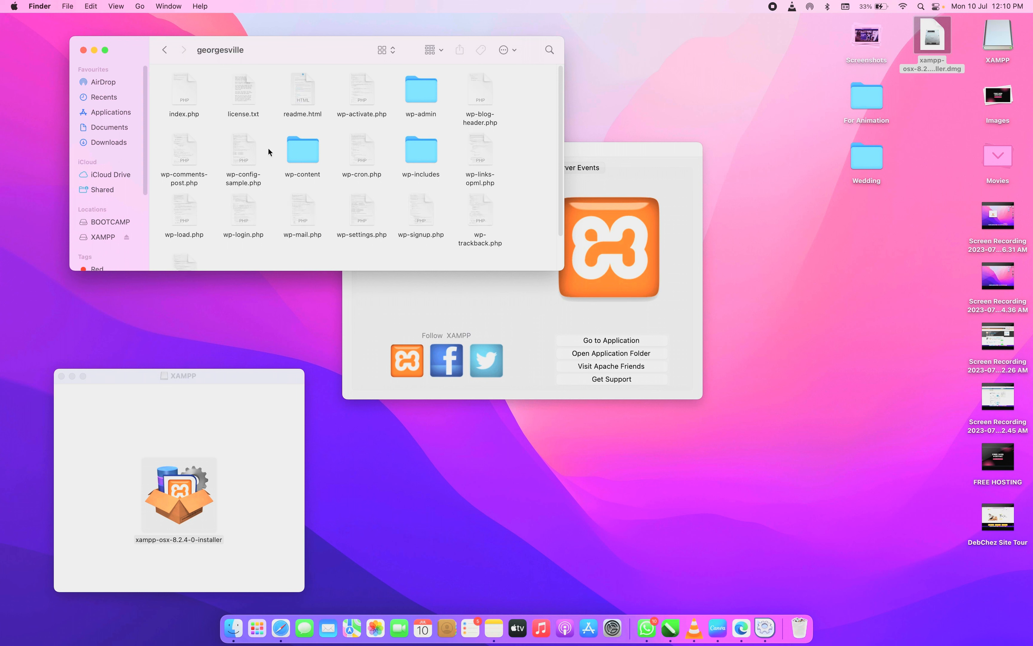
pyautogui.scroll(-2, 332, 168)
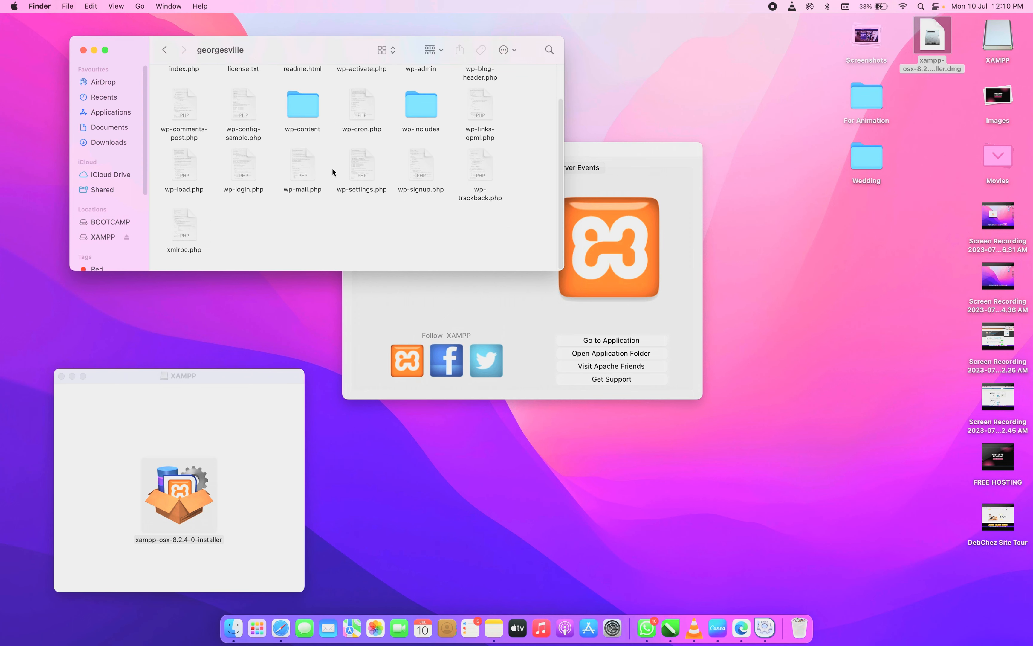
pyautogui.scroll(2, 263, 177)
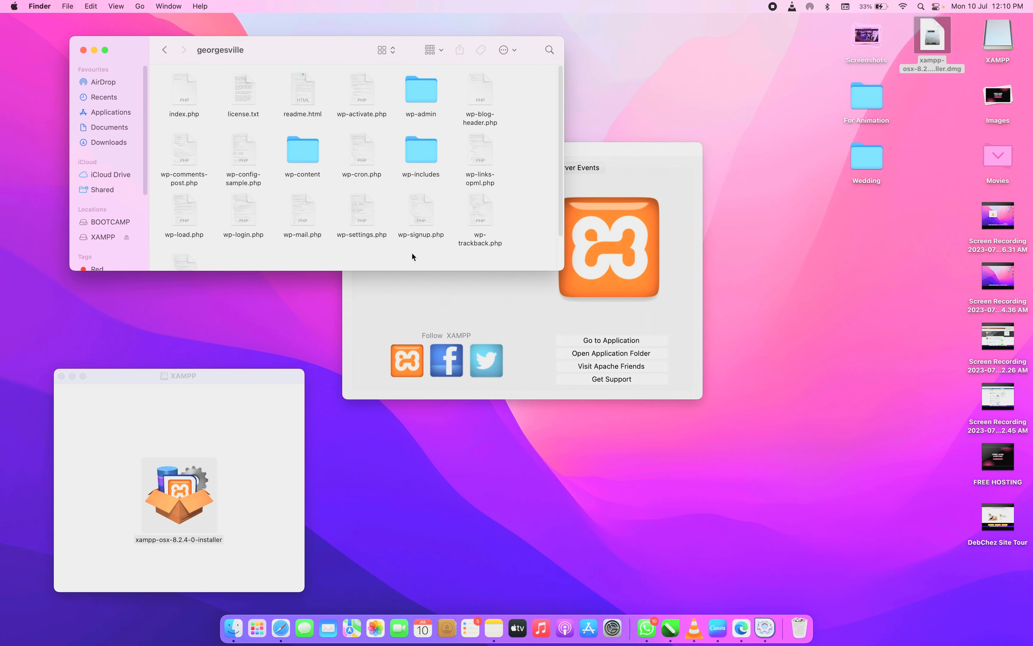
pyautogui.click(742, 629)
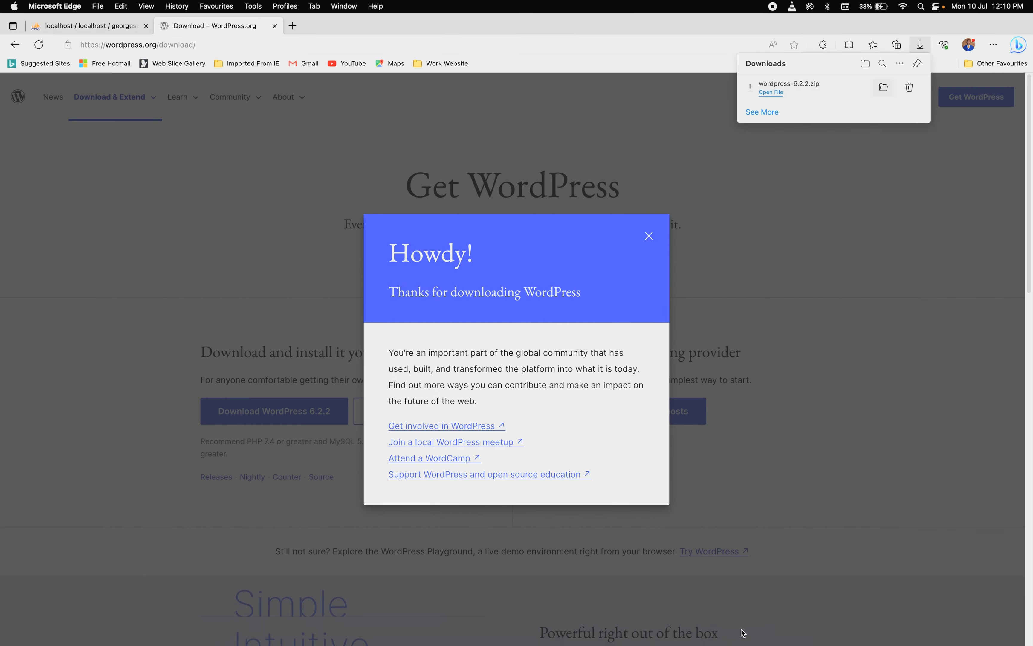
# Load localhost/georgesville in Edge's WordPress download tab
pyautogui.click(116, 28)
pyautogui.click(204, 27)
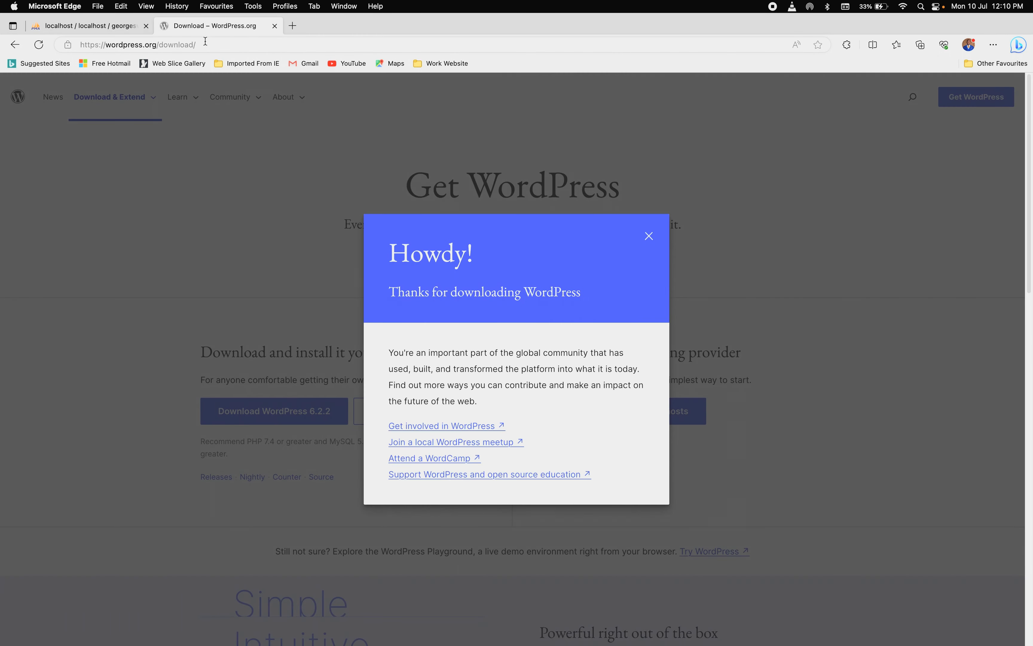
pyautogui.click(205, 43)
pyautogui.write('loca')
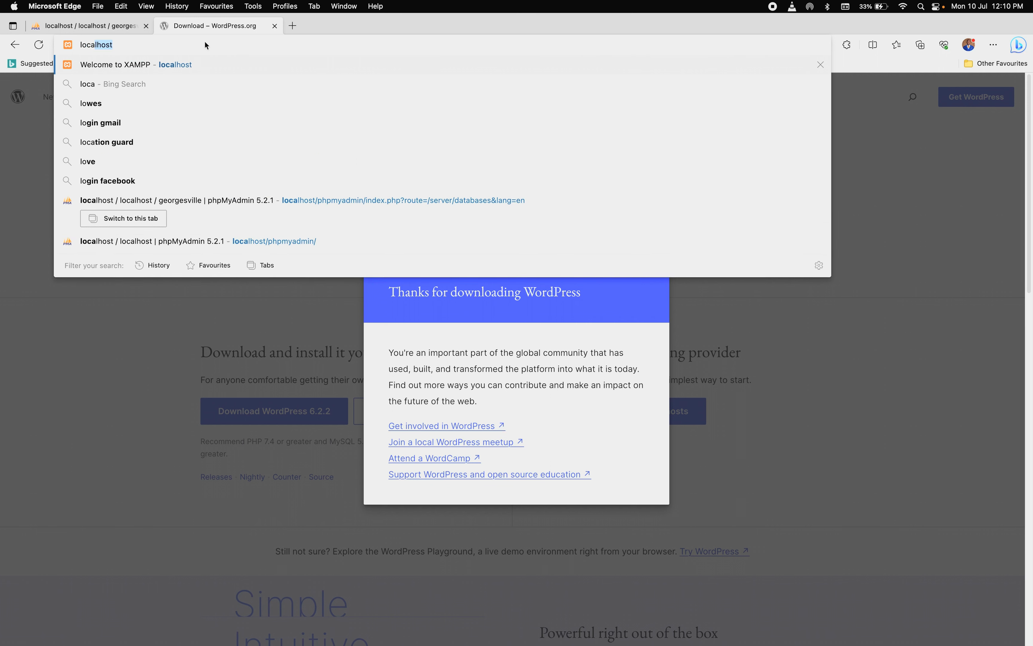
pyautogui.write('lhost/')
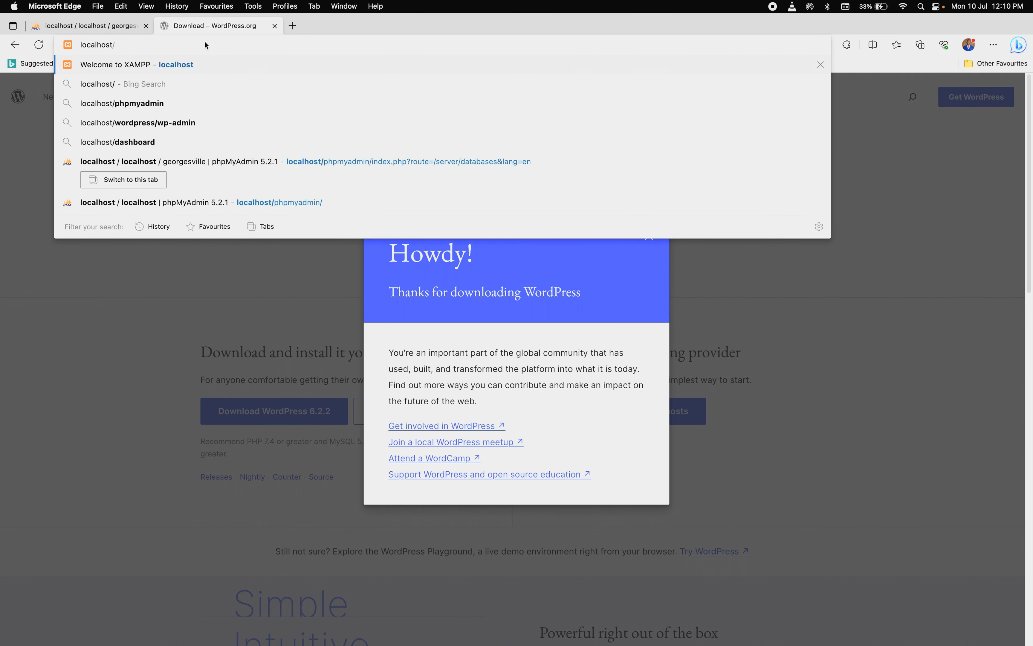
pyautogui.write('geo')
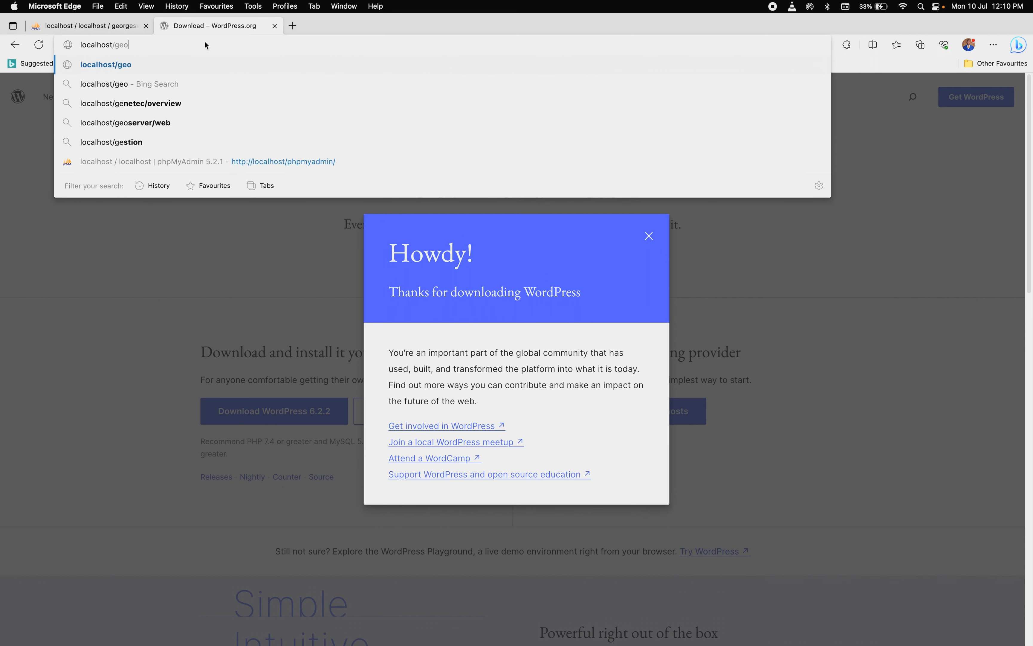
pyautogui.write('rgesville')
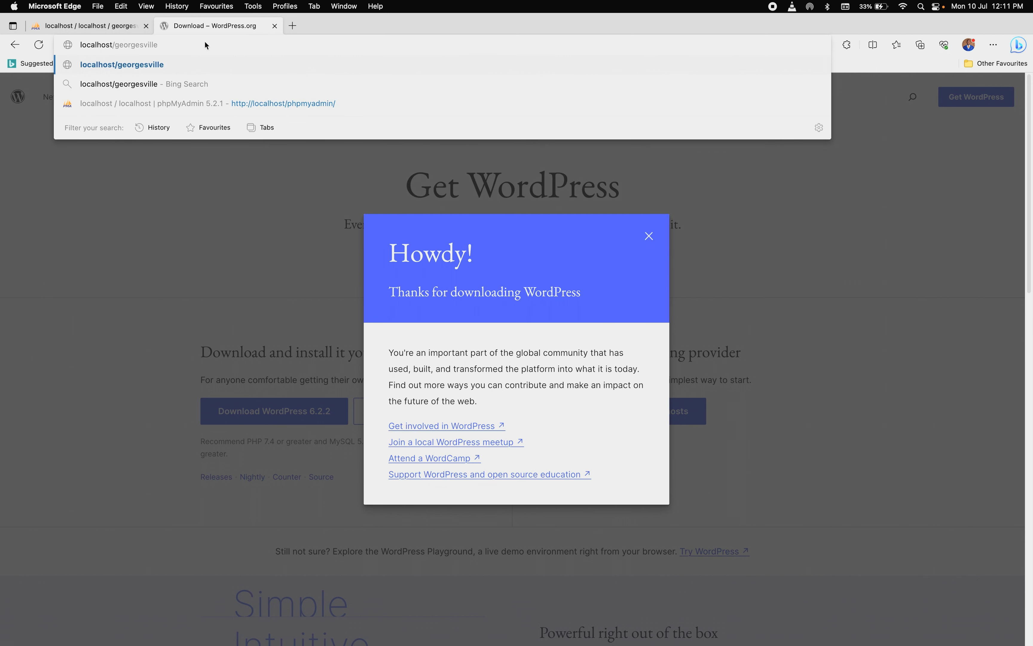
pyautogui.press('Return')
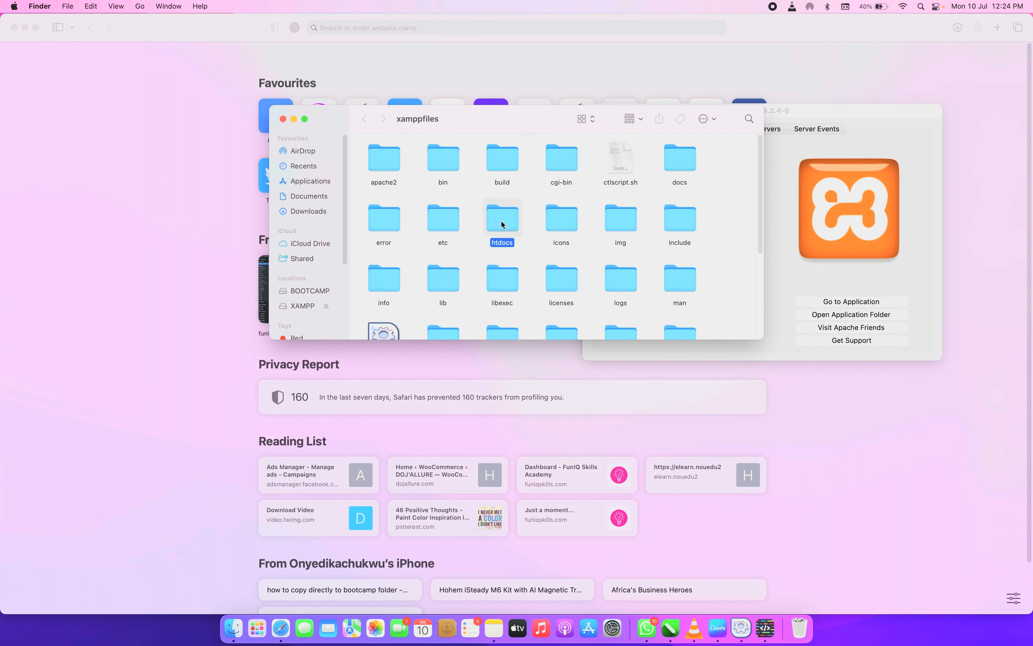
# Open htdocs/georgesville in Finder to confirm the WordPress files are there
pyautogui.doubleClick(502, 220)
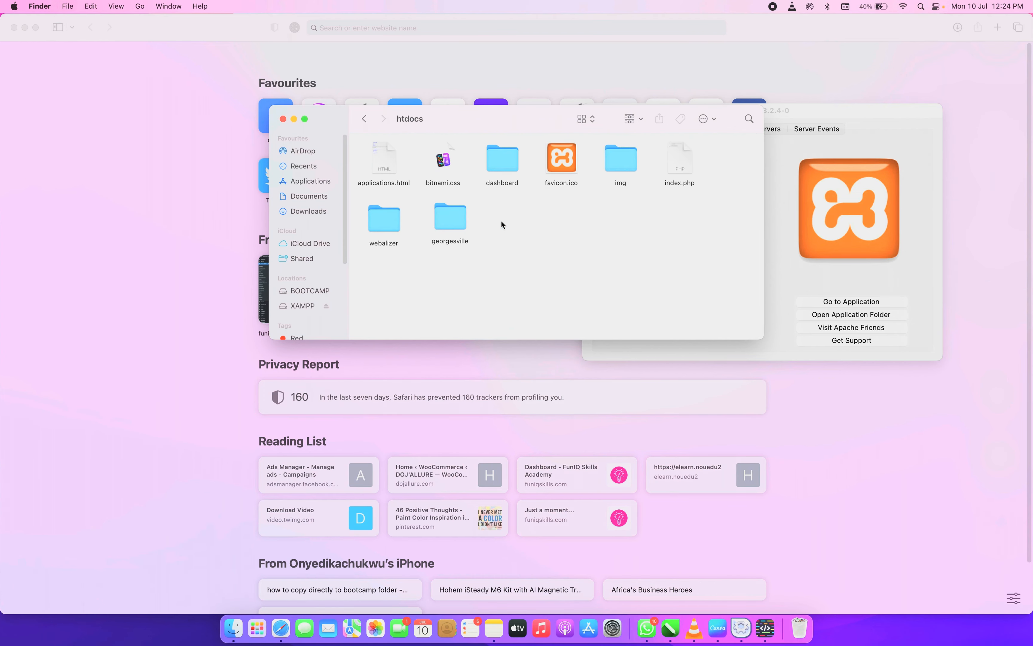
pyautogui.doubleClick(447, 225)
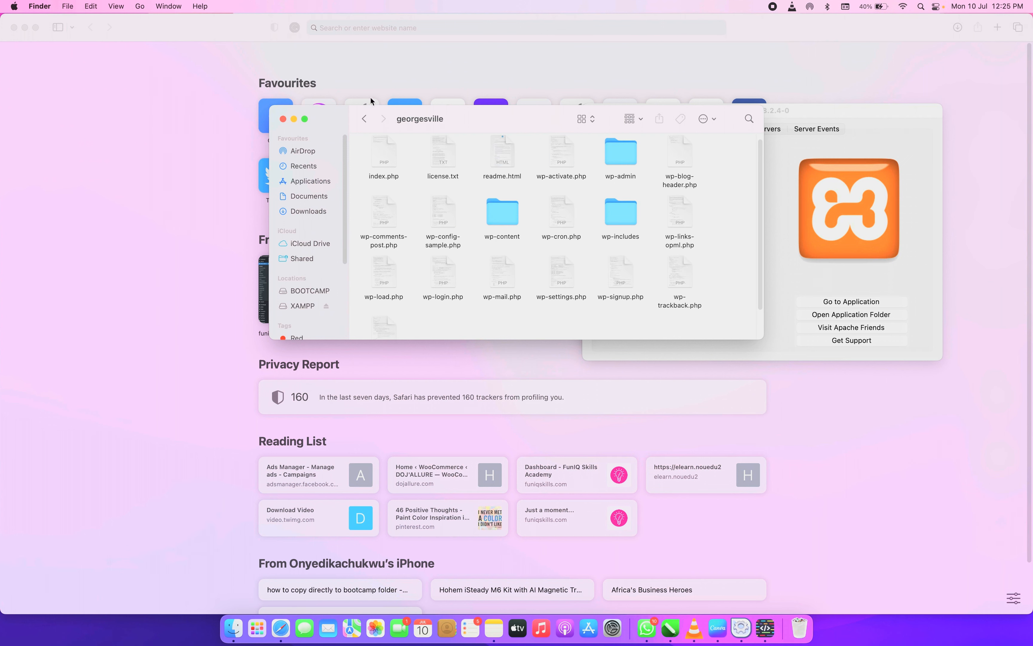
pyautogui.click(345, 29)
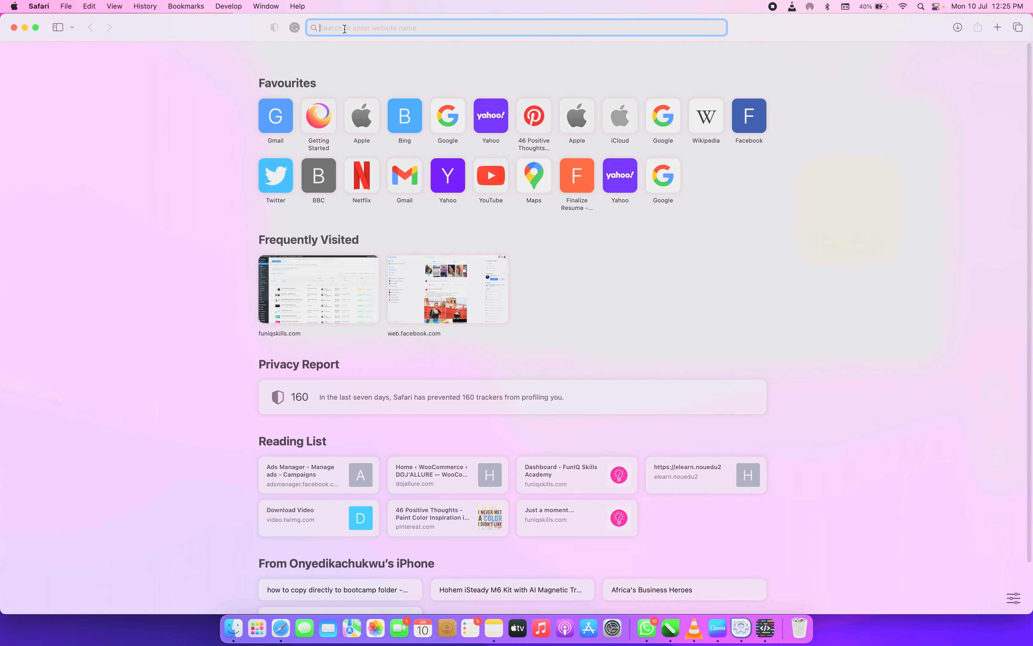
# Load localhost/ in Safari and go to phpMyAdmin from the XAMPP page
pyautogui.write('localhost/')
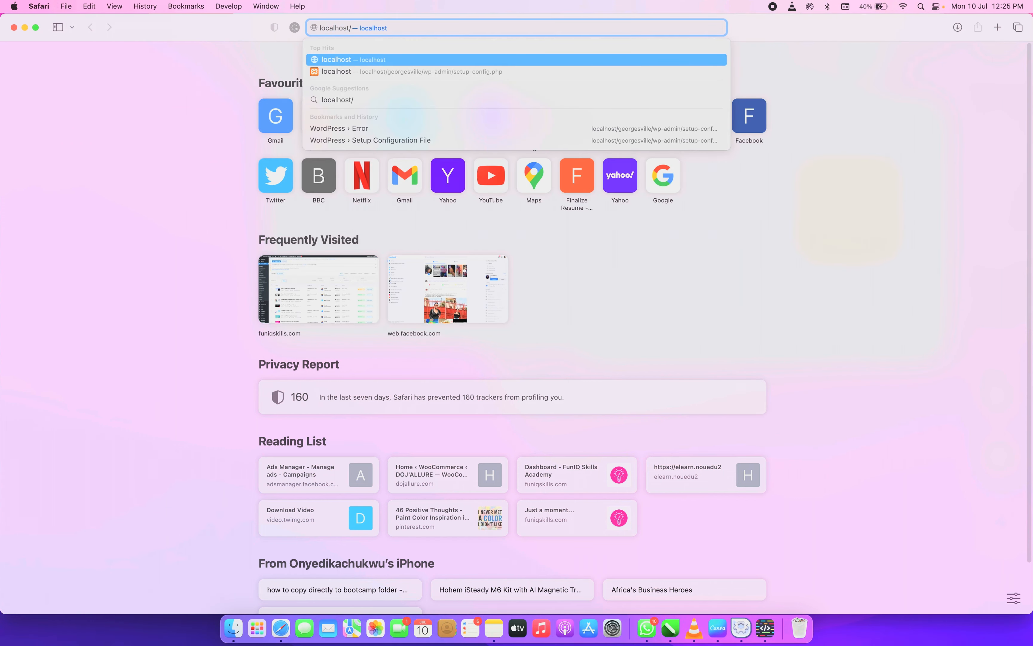
pyautogui.press('Return')
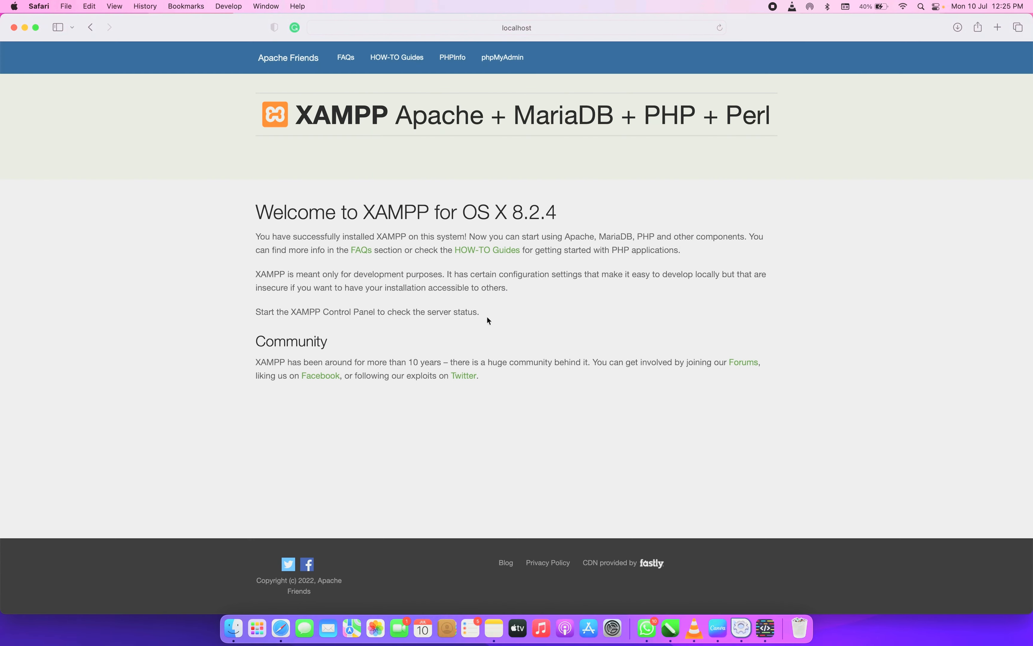
pyautogui.click(505, 59)
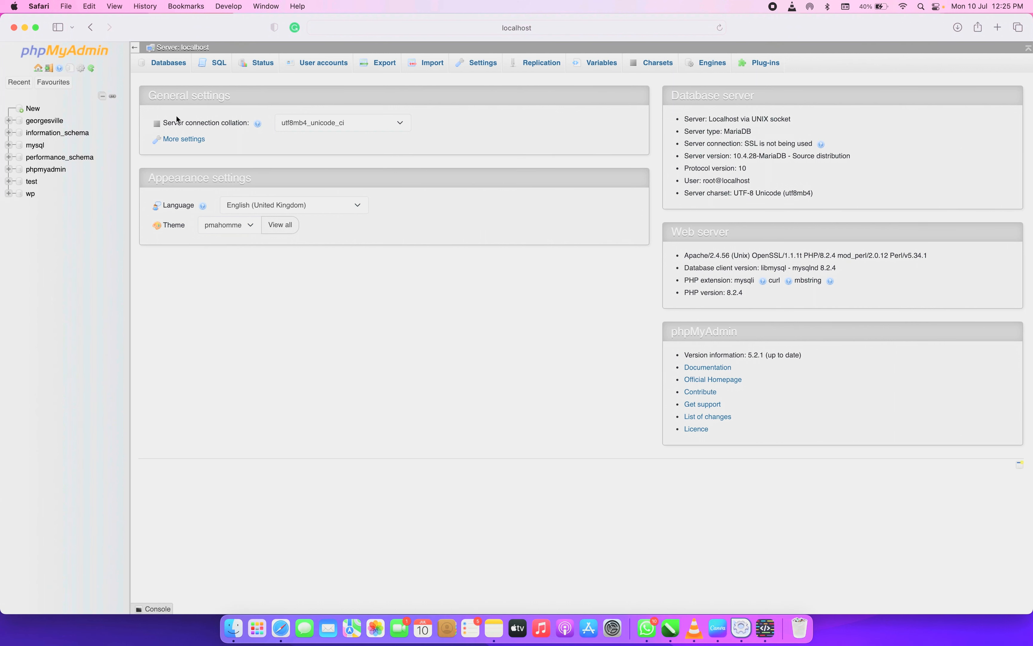
# Confirm in phpMyAdmin's Databases list that the wp database has no tables yet
pyautogui.click(158, 69)
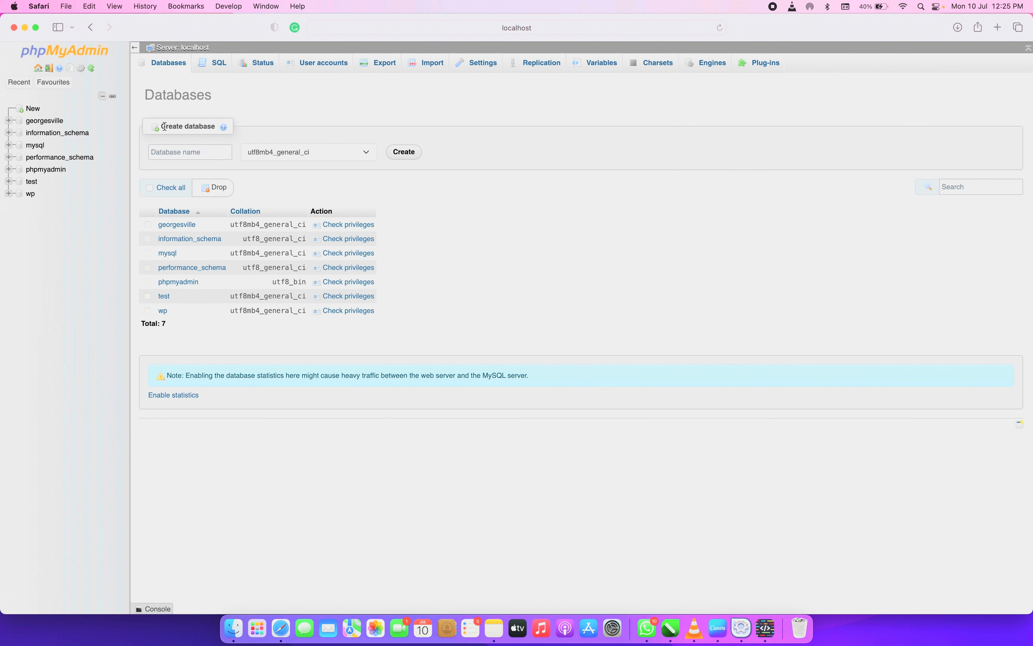
pyautogui.click(160, 153)
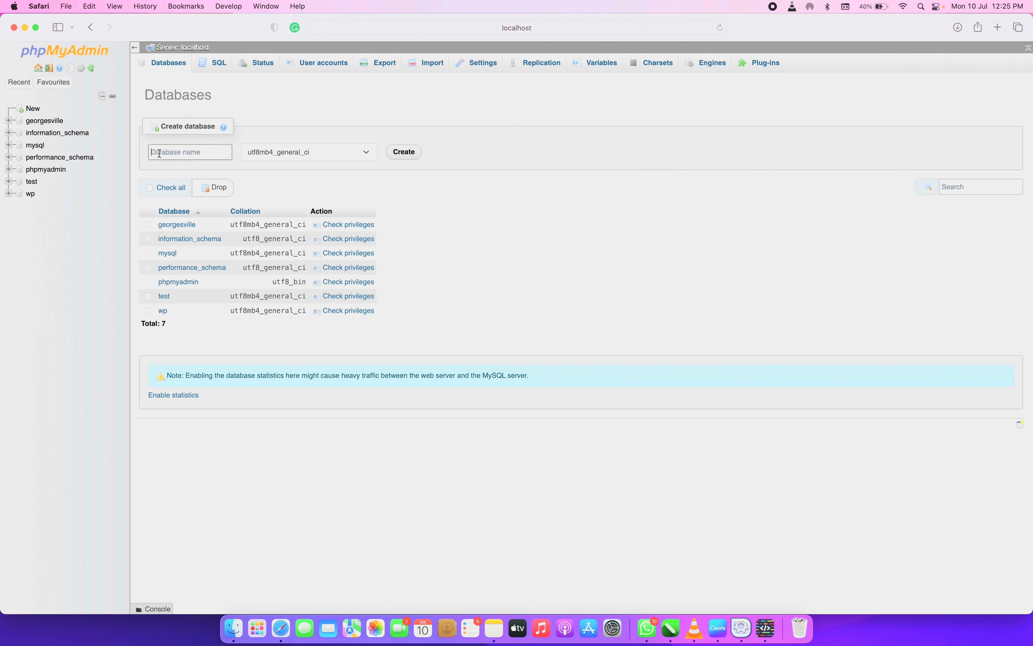
pyautogui.click(163, 311)
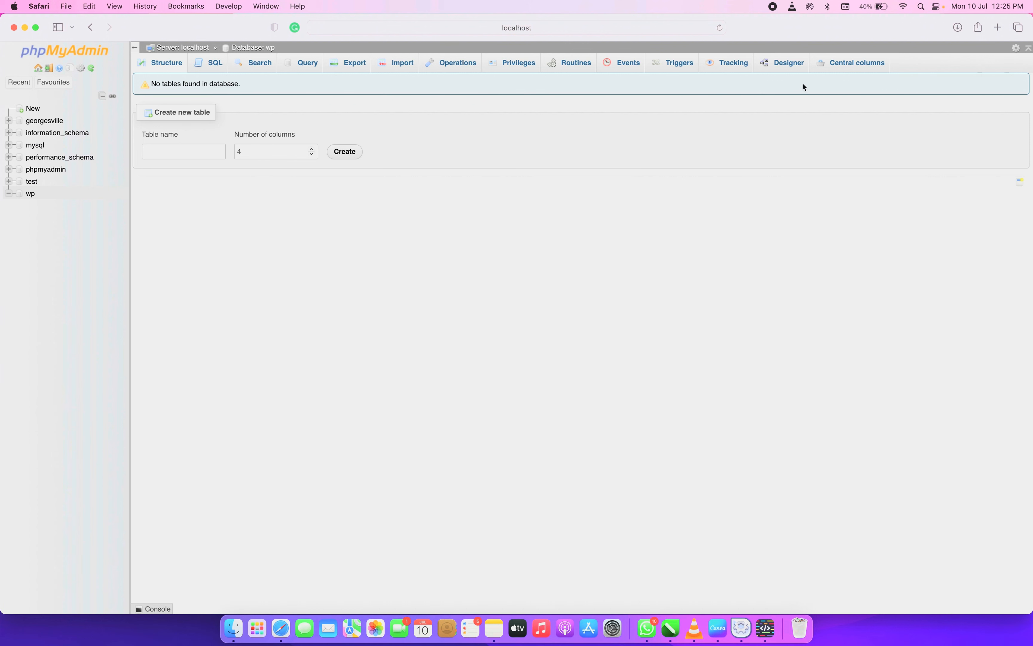
pyautogui.click(91, 28)
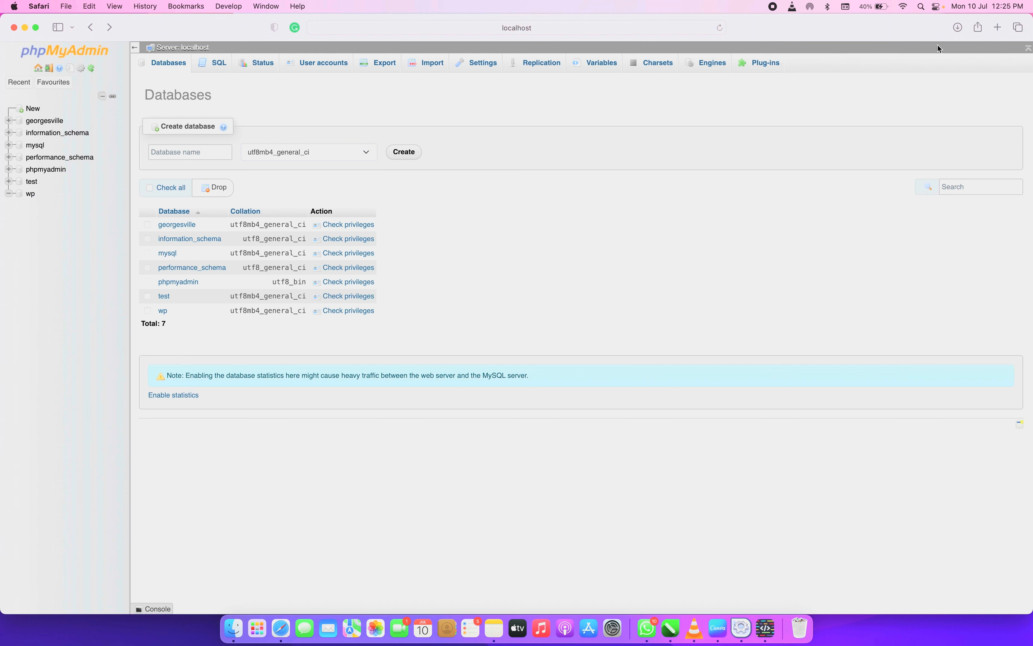
pyautogui.click(1000, 28)
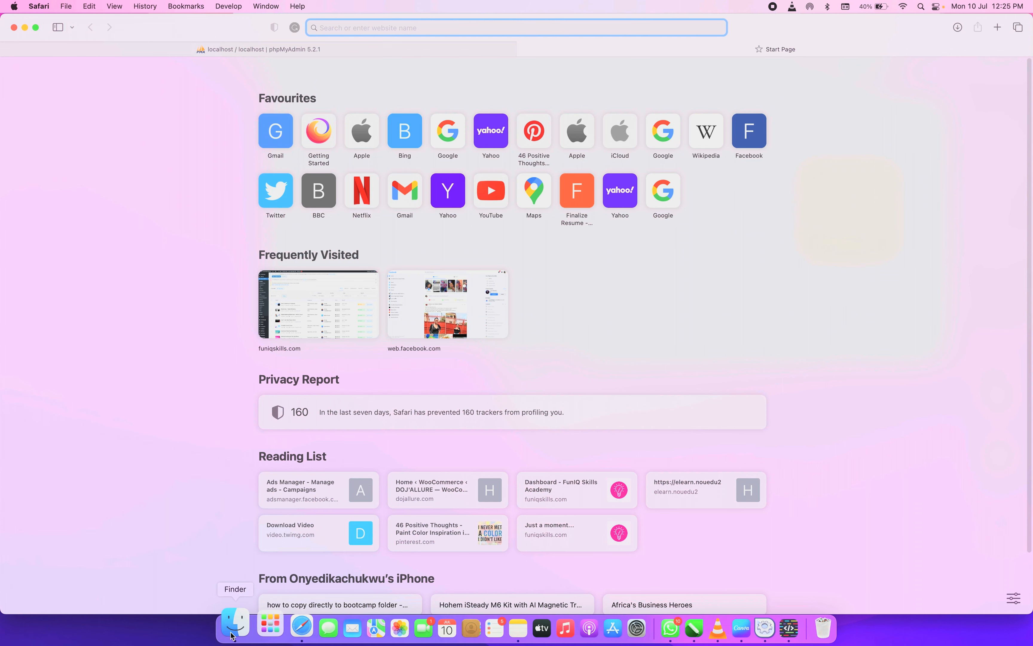
# Open wp-config-sample.php from the georgesville folder in HTML Editor
pyautogui.click(222, 626)
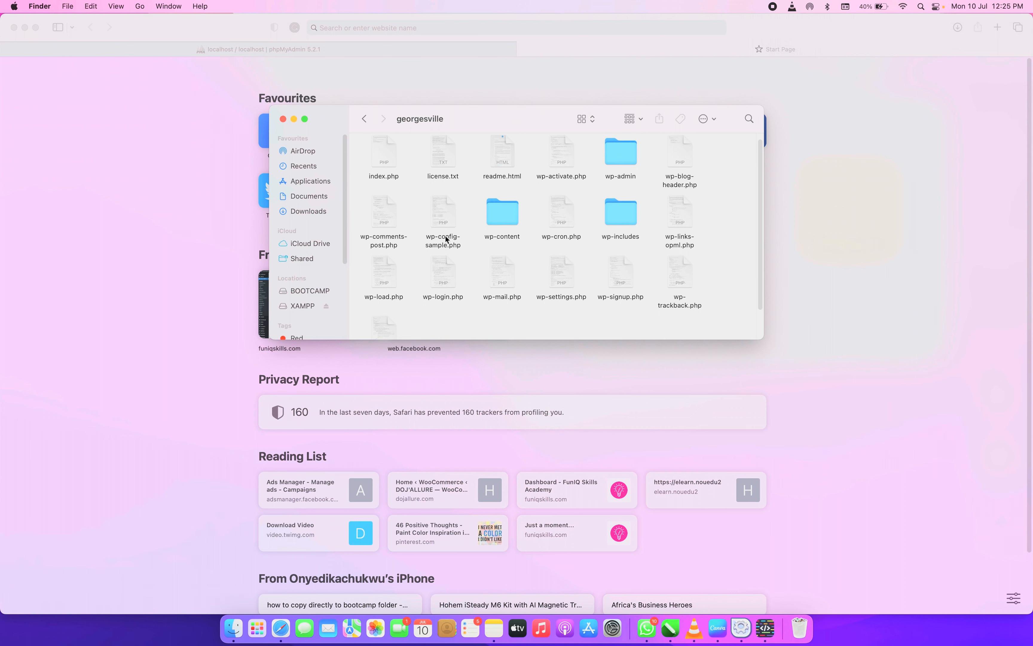
pyautogui.rightClick(436, 216)
pyautogui.click(420, 215)
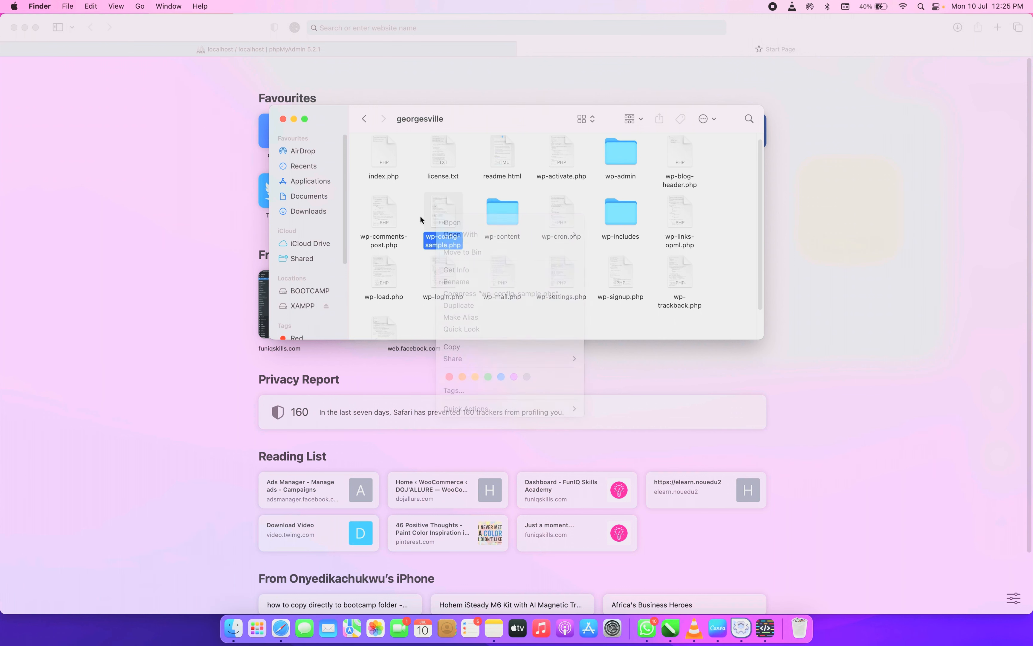
pyautogui.rightClick(445, 214)
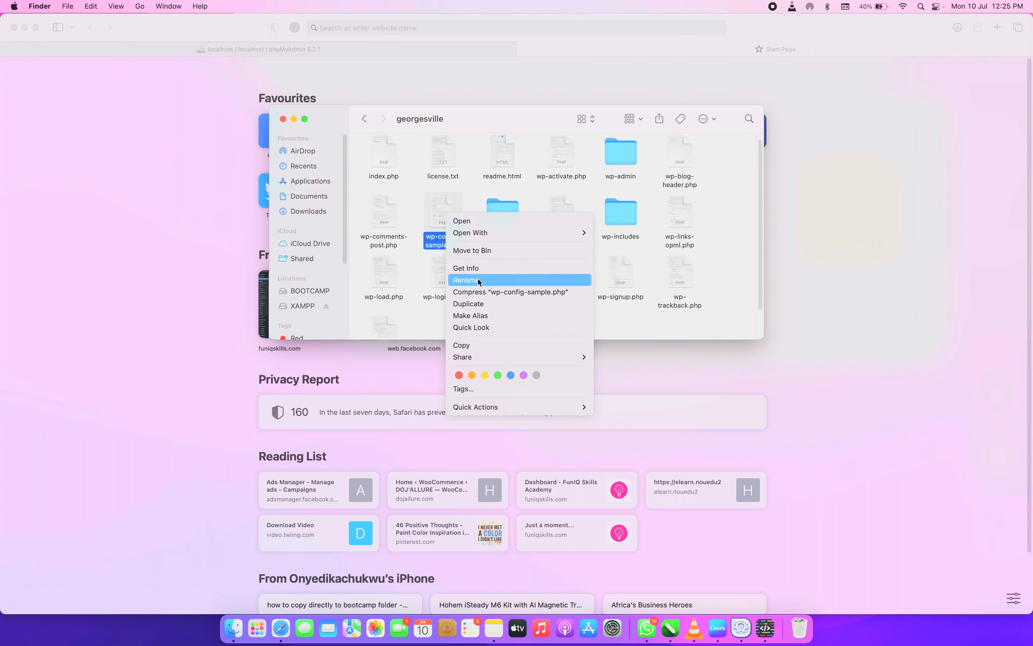
pyautogui.click(463, 222)
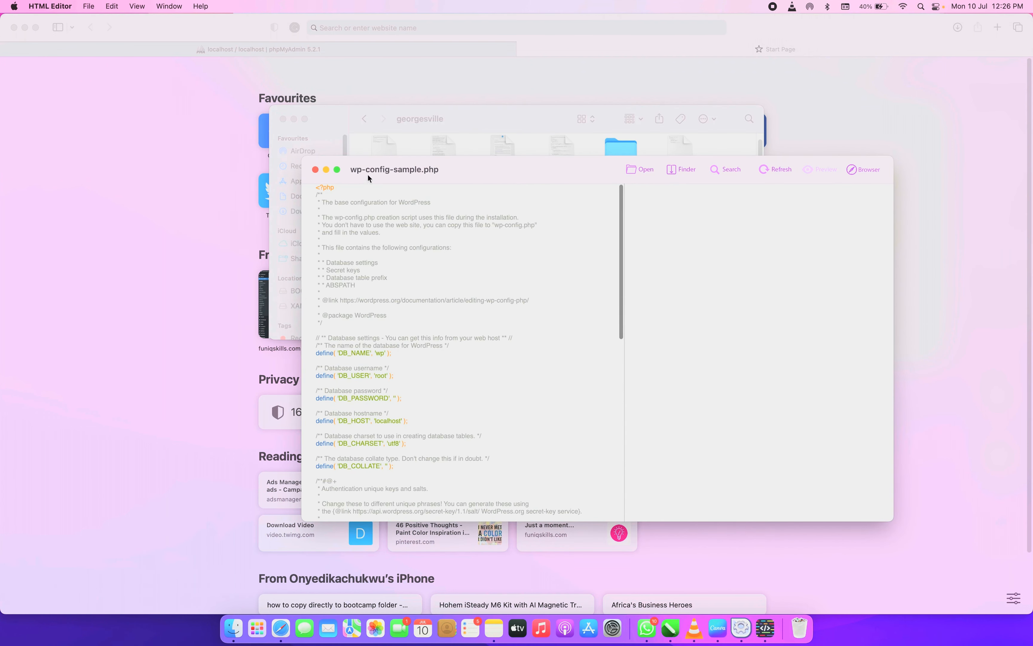
# Review the database settings in wp-config-sample.php full-screen, then close it unchanged
pyautogui.click(337, 169)
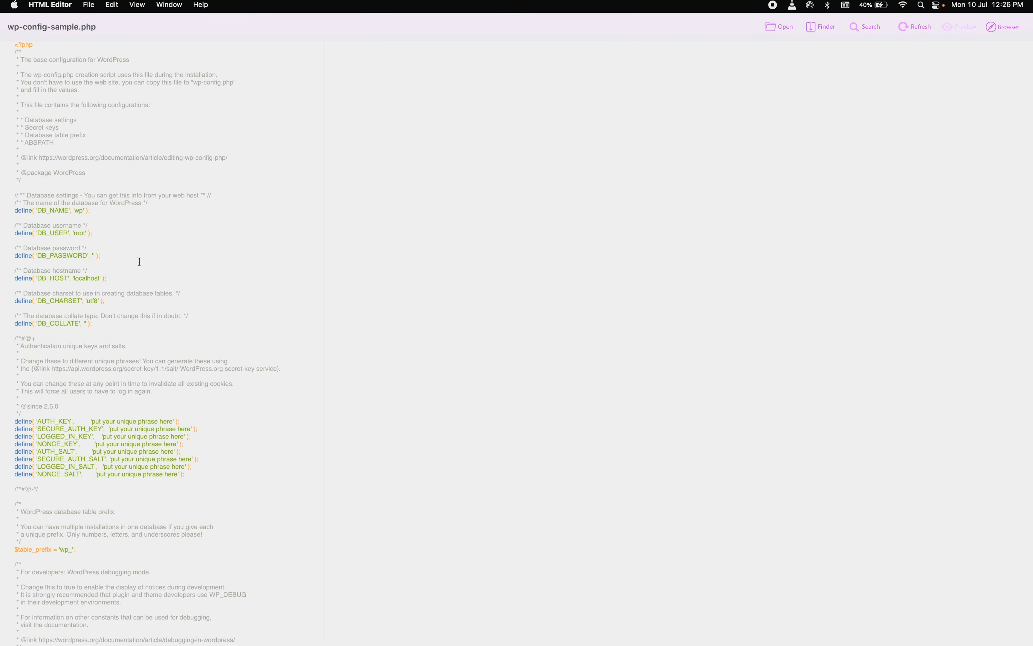
pyautogui.scroll(-5, 99, 305)
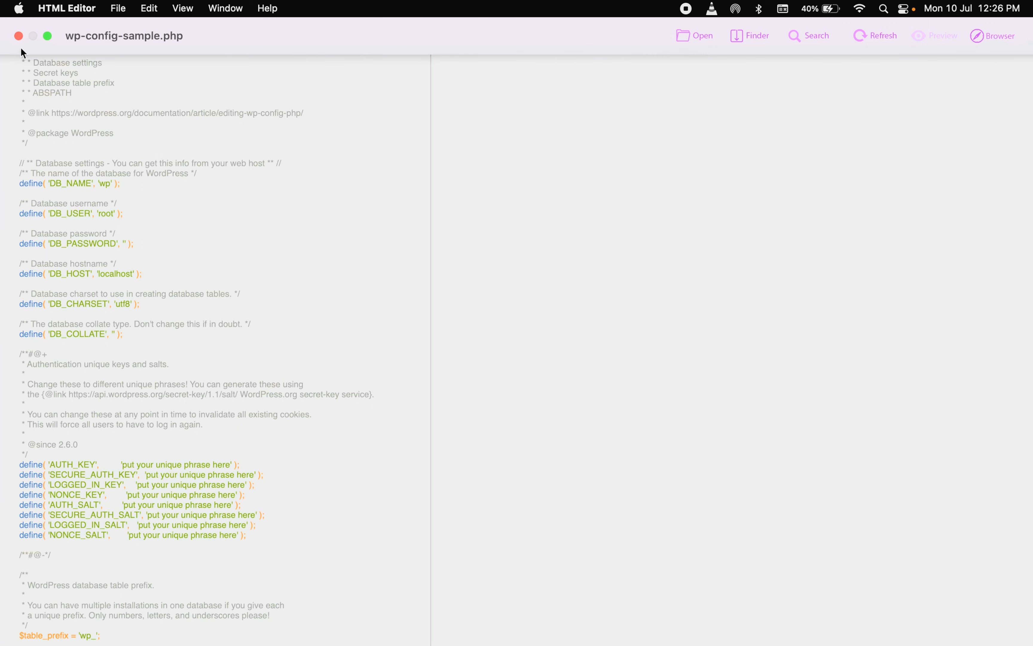
pyautogui.click(19, 37)
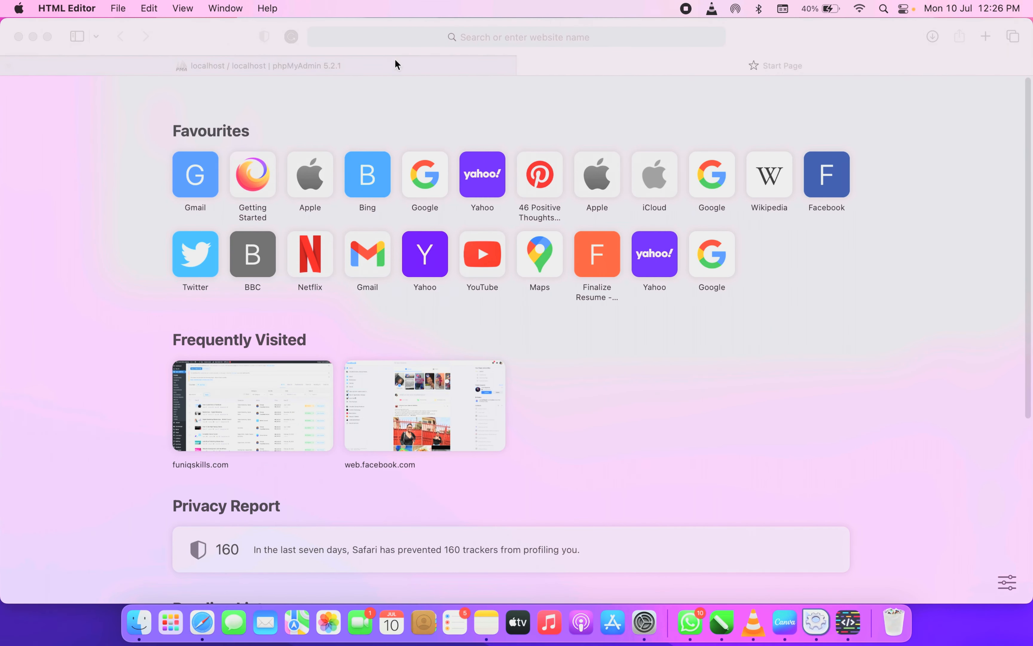
# Go to localhost/georgesville in Safari's start-page tab to reach WordPress setup
pyautogui.click(334, 68)
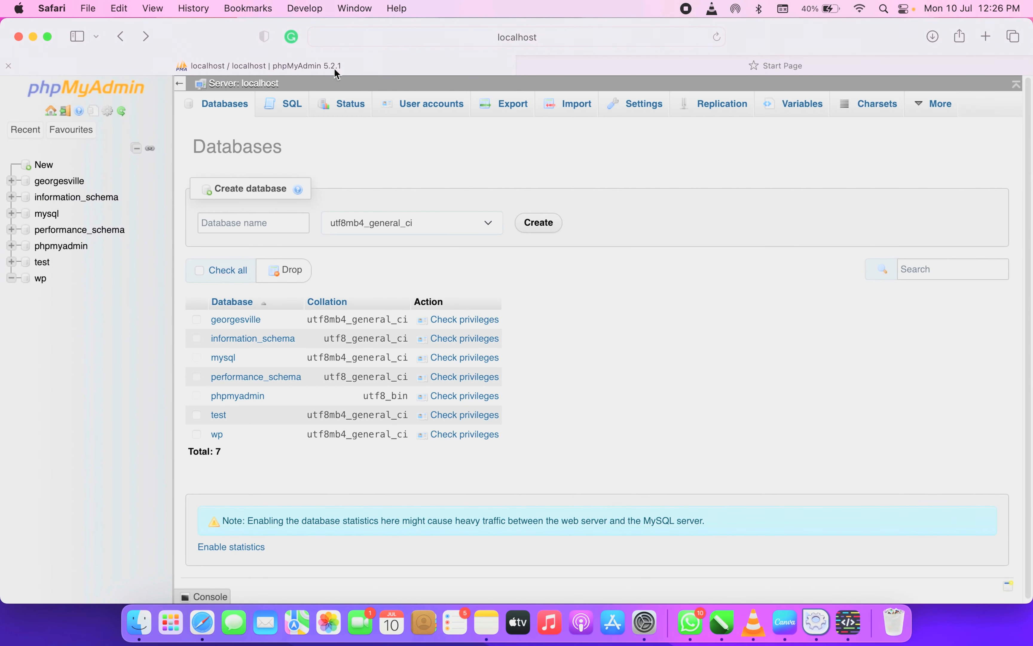
pyautogui.click(624, 68)
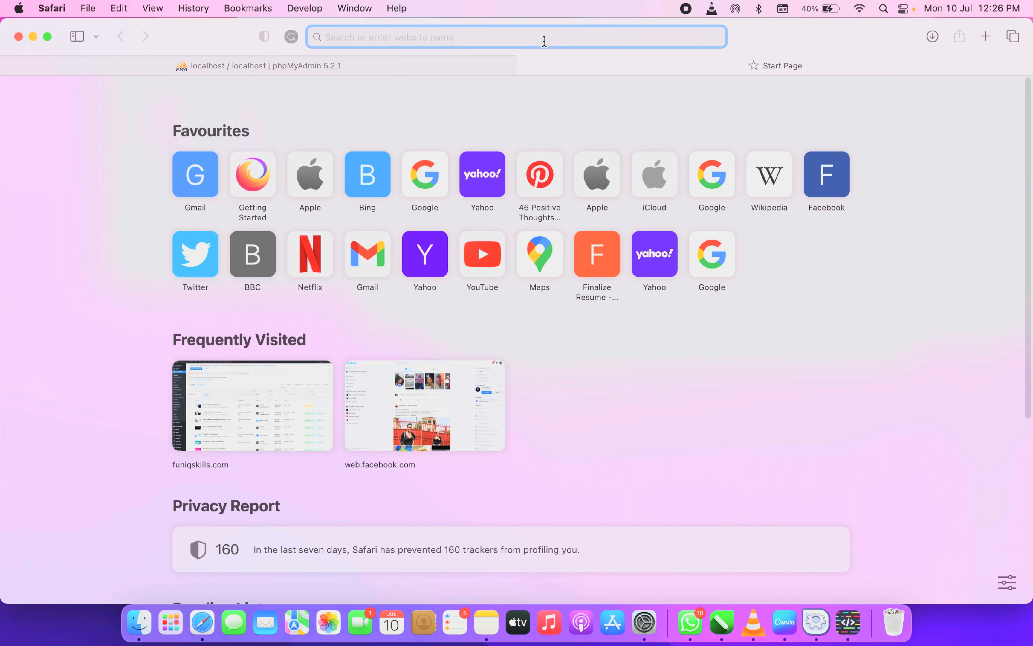
pyautogui.write('local')
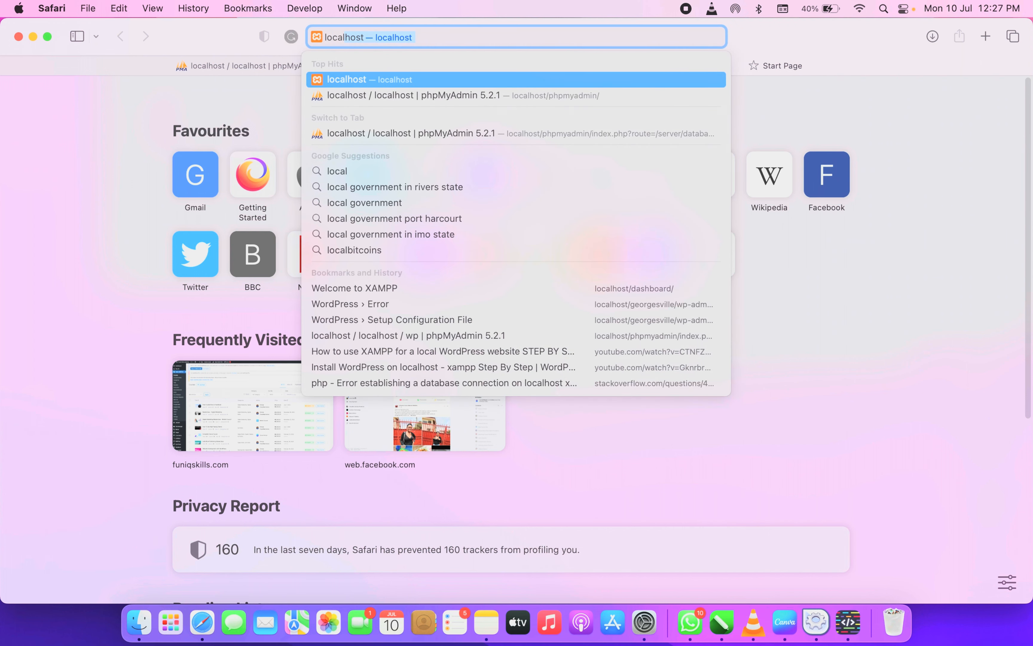
pyautogui.write('host/')
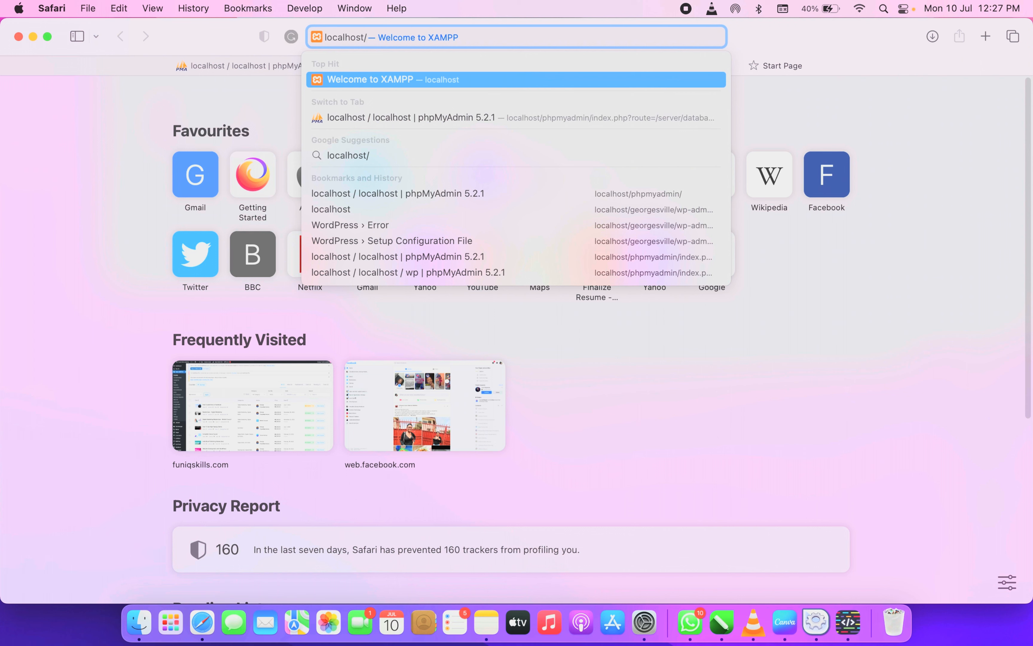
pyautogui.write('ge')
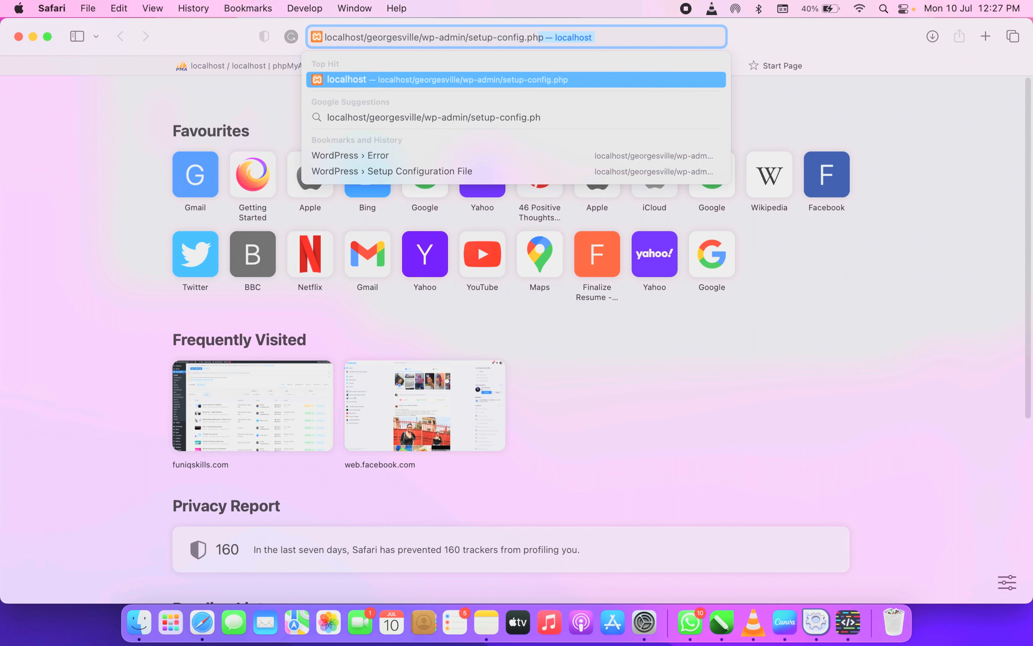
pyautogui.press('BackSpace')
pyautogui.press('BackSpace')
pyautogui.press('BackSpace')
pyautogui.press('BackSpace')
pyautogui.press('BackSpace')
pyautogui.press('BackSpace')
pyautogui.press('BackSpace')
pyautogui.press('BackSpace')
pyautogui.press('BackSpace')
pyautogui.press('BackSpace')
pyautogui.press('BackSpace')
pyautogui.press('BackSpace')
pyautogui.press('BackSpace')
pyautogui.press('BackSpace')
pyautogui.press('BackSpace')
pyautogui.press('BackSpace')
pyautogui.press('BackSpace')
pyautogui.press('BackSpace')
pyautogui.press('BackSpace')
pyautogui.press('BackSpace')
pyautogui.press('BackSpace')
pyautogui.press('BackSpace')
pyautogui.press('BackSpace')
pyautogui.press('BackSpace')
pyautogui.press('BackSpace')
pyautogui.press('BackSpace')
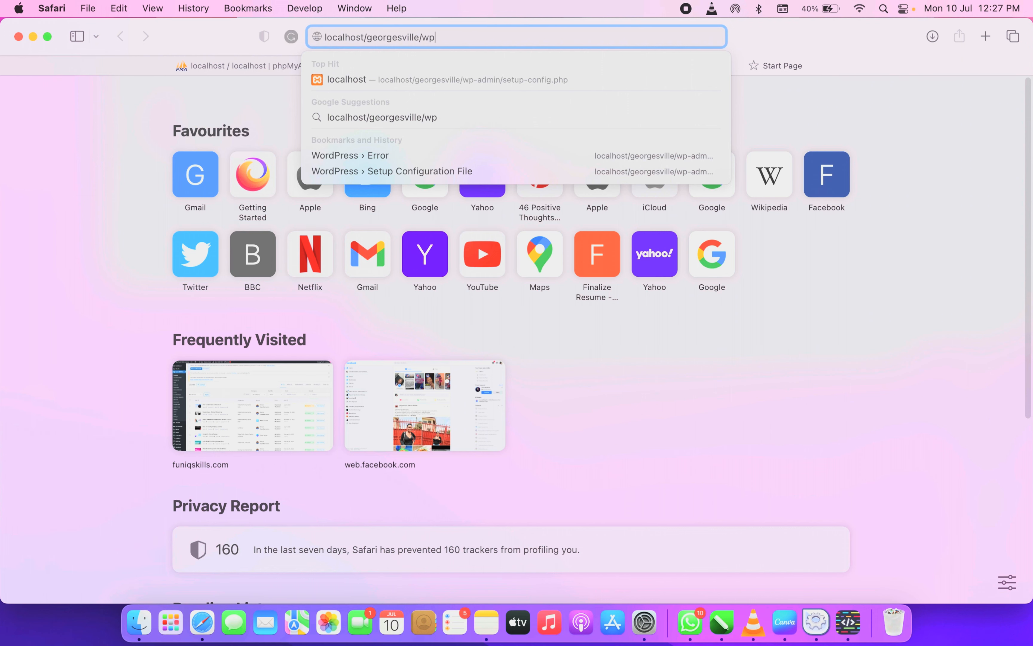
pyautogui.press('Return')
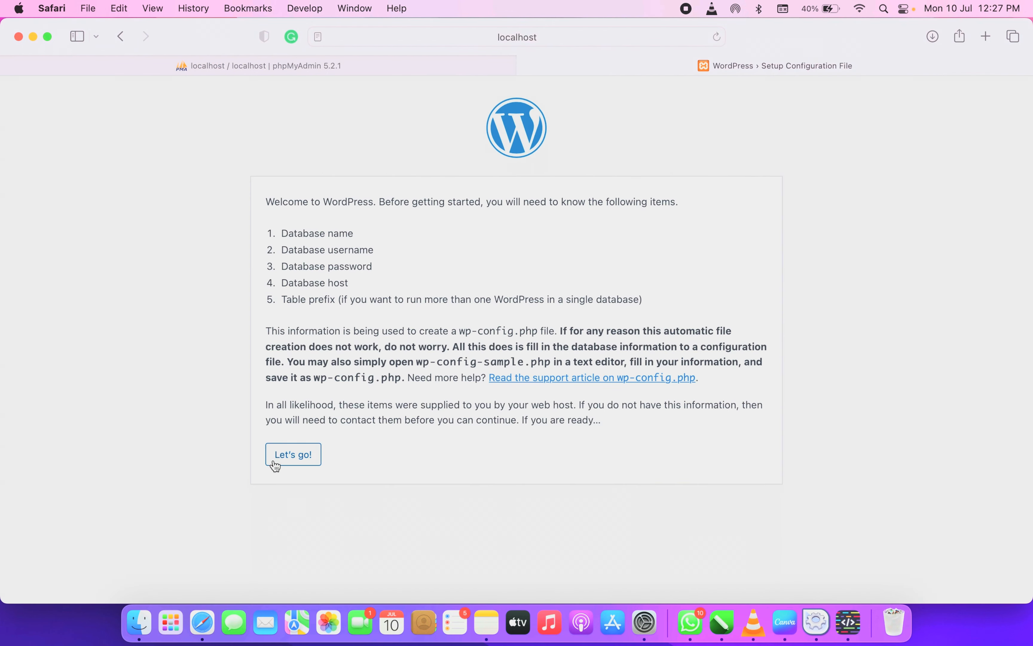
# Enter database name wp and username root in WordPress's database connection form
pyautogui.click(288, 457)
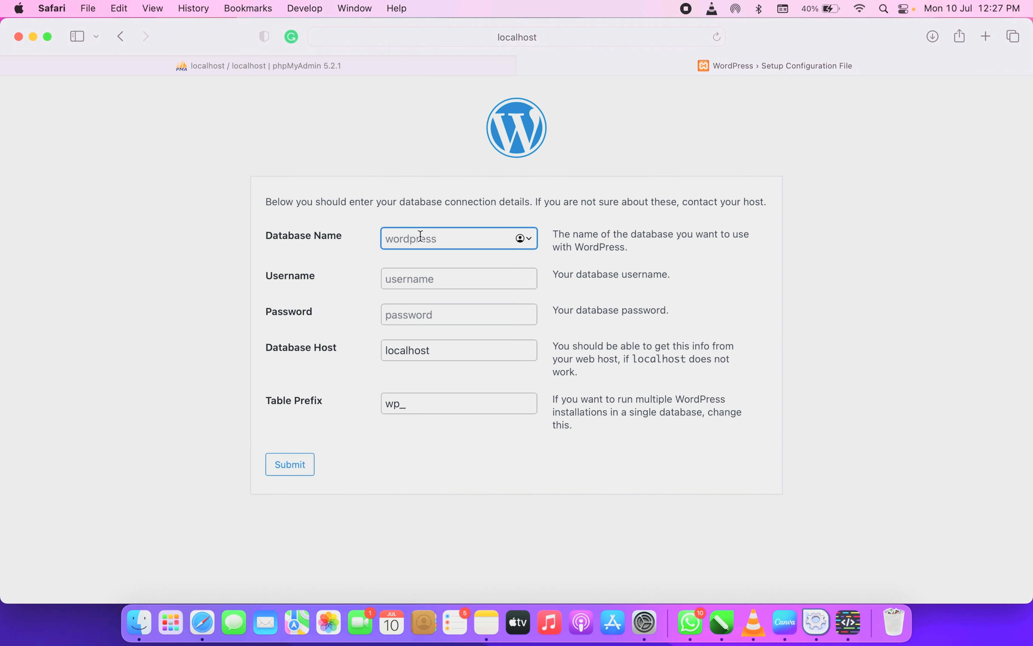
pyautogui.write('wp')
pyautogui.press('Tab')
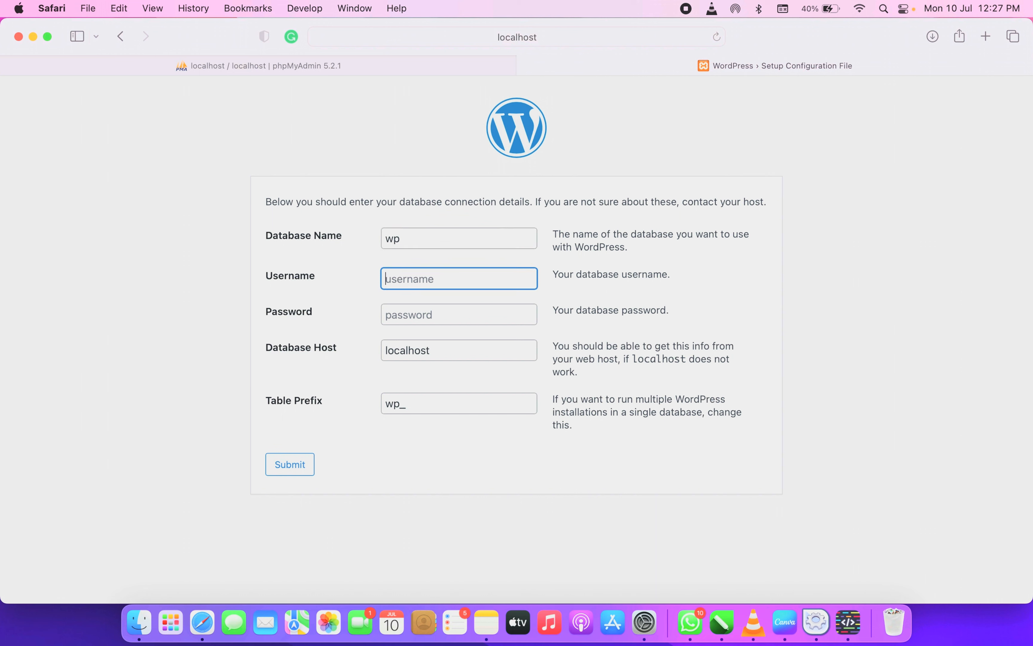
pyautogui.write('root')
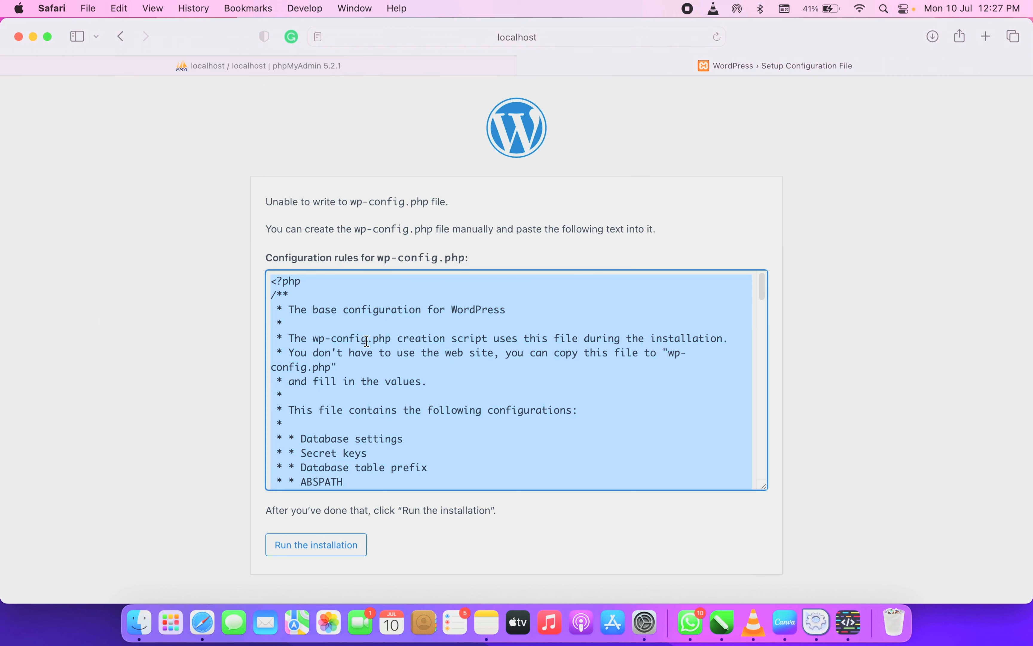
# Copy the generated wp-config.php text and bring up the georgesville folder in Finder
pyautogui.scroll(-15, 369, 345)
pyautogui.scroll(-20, 368, 342)
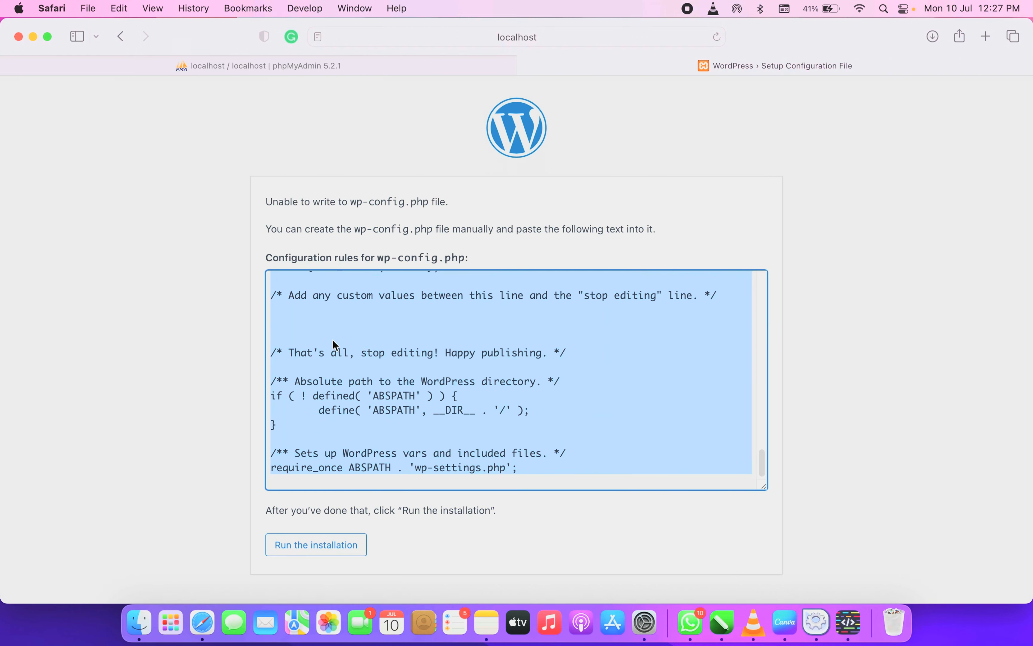
pyautogui.scroll(20, 355, 344)
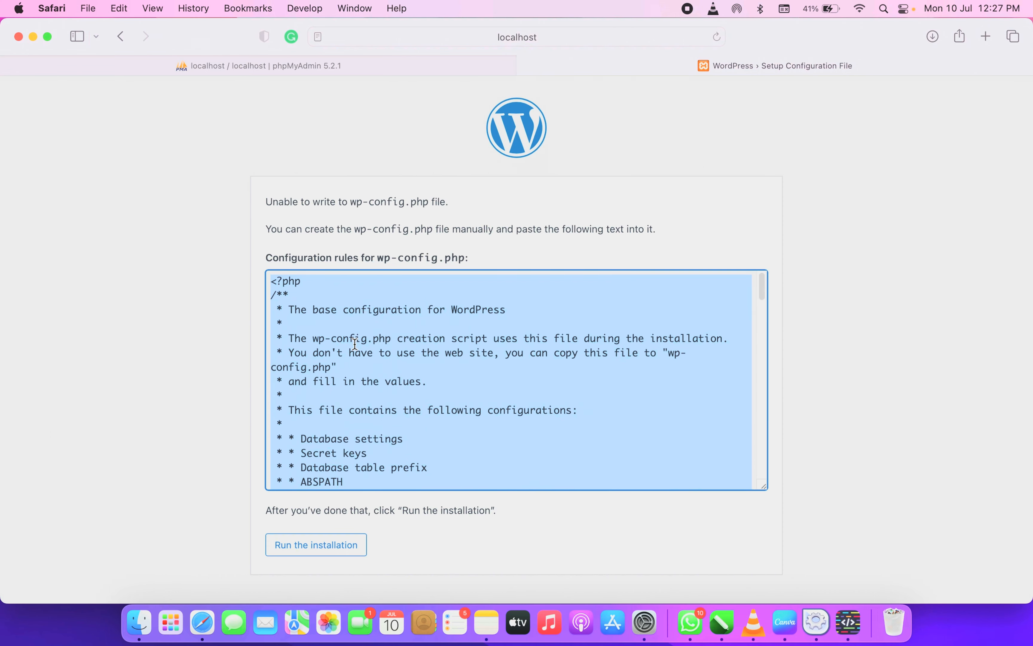
pyautogui.scroll(-10, 355, 343)
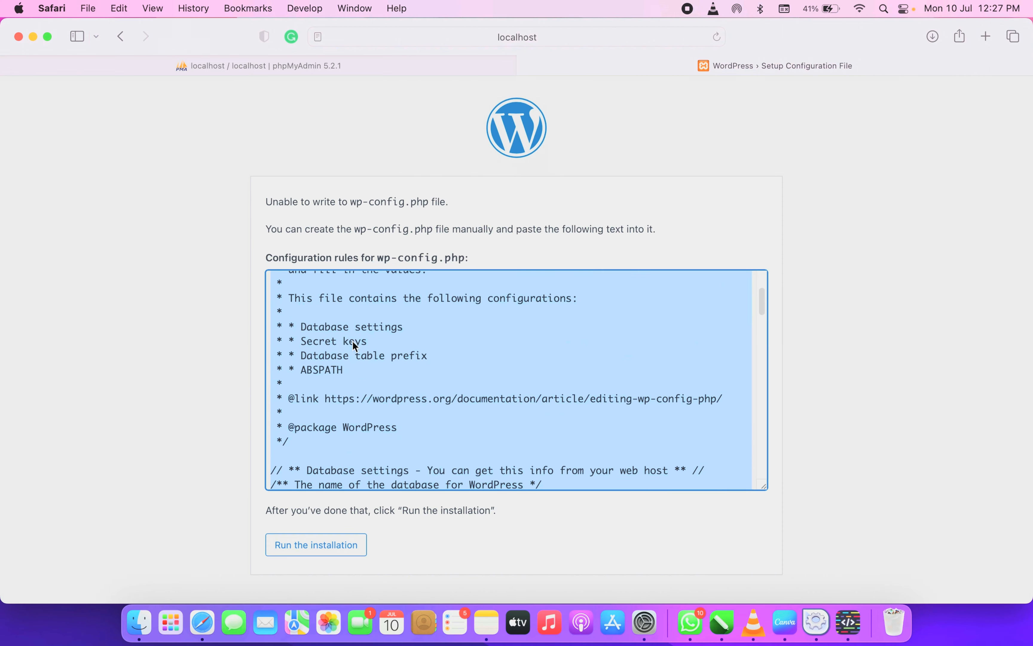
pyautogui.scroll(-20, 353, 341)
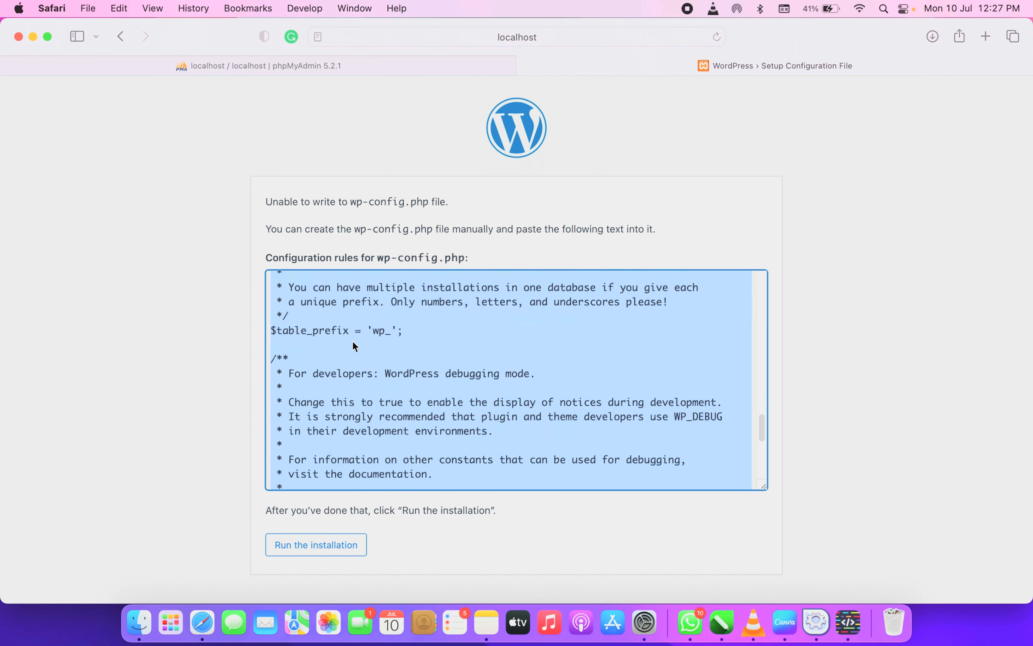
pyautogui.scroll(20, 302, 333)
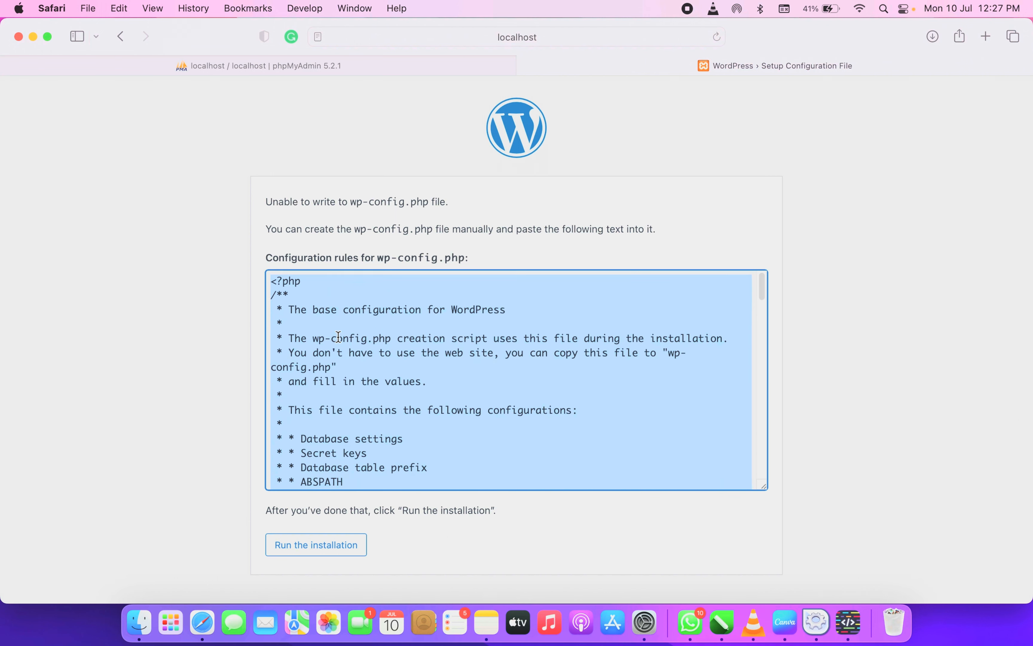
pyautogui.rightClick(339, 337)
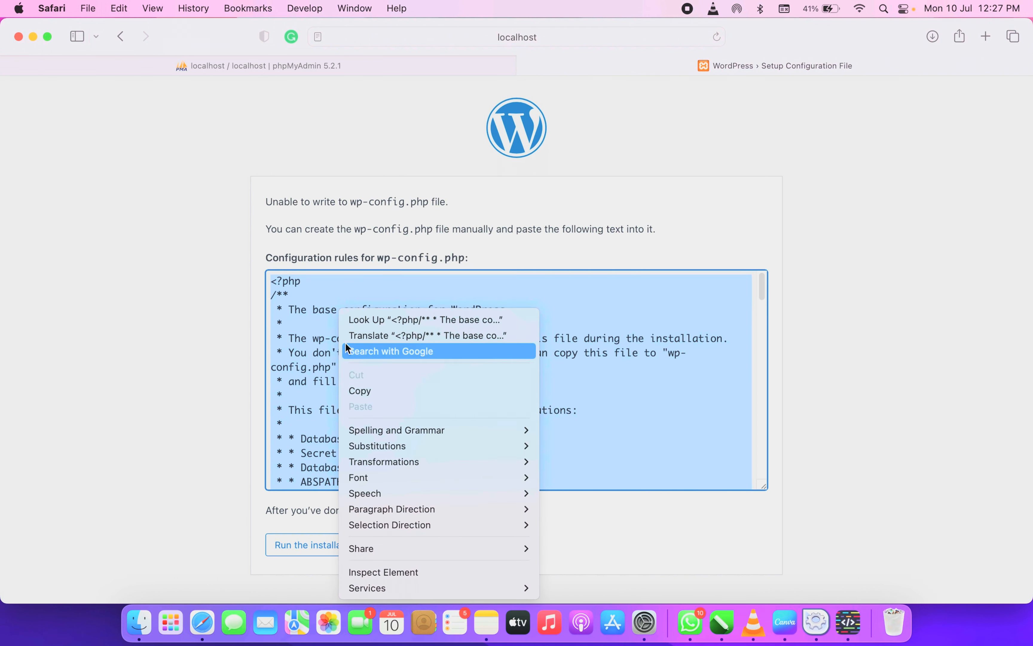
pyautogui.click(363, 389)
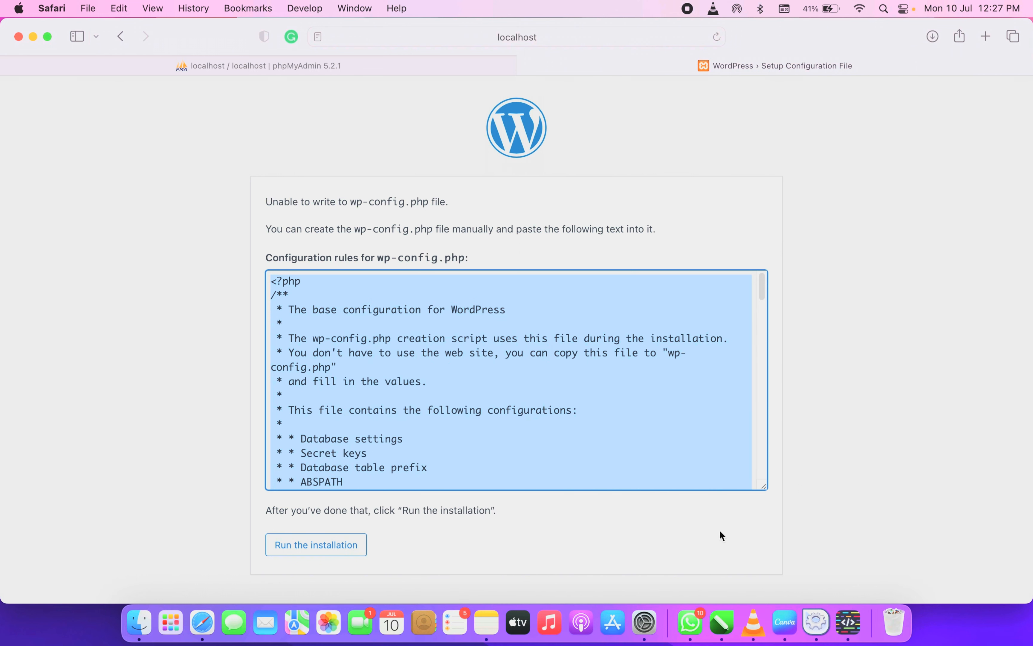
pyautogui.click(139, 622)
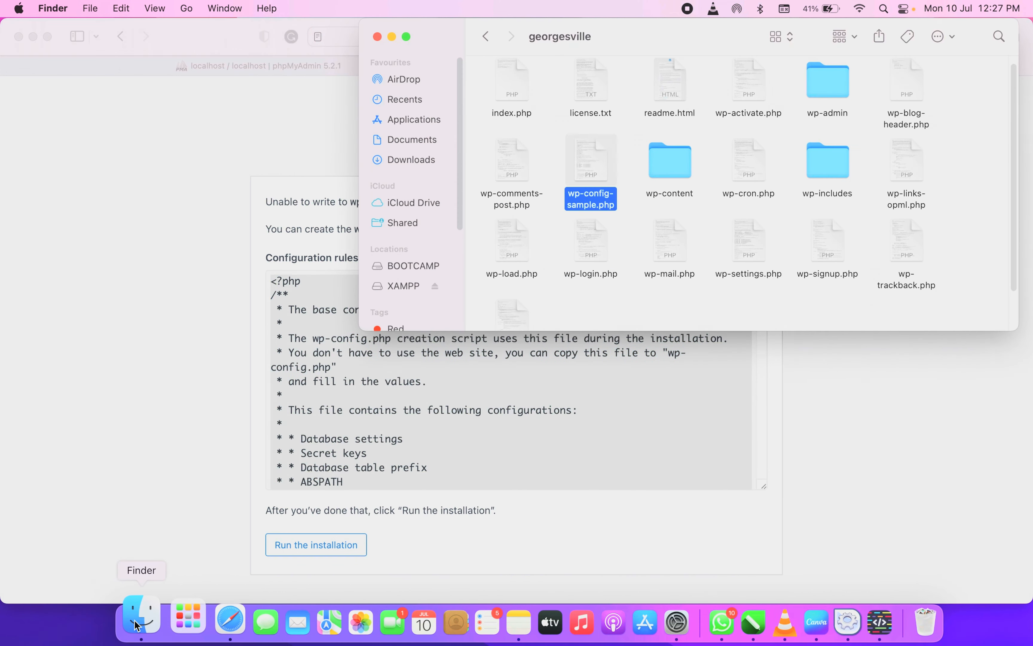
# Replace wp-config-sample.php's contents with the copied configuration in HTML Editor, then close it
pyautogui.rightClick(581, 197)
pyautogui.moveTo(602, 219)
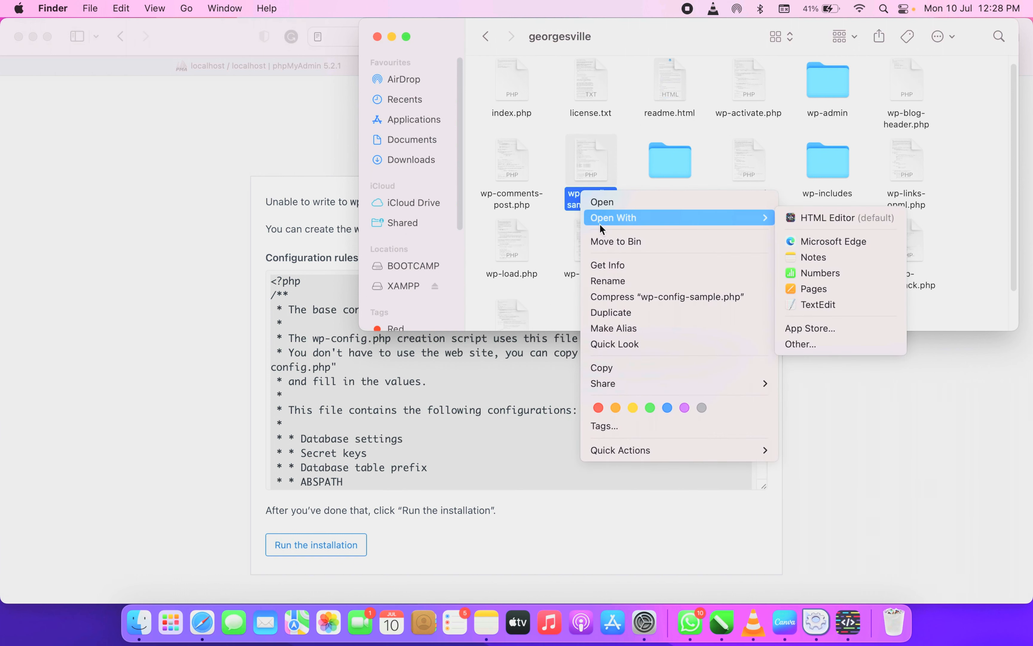
pyautogui.click(638, 201)
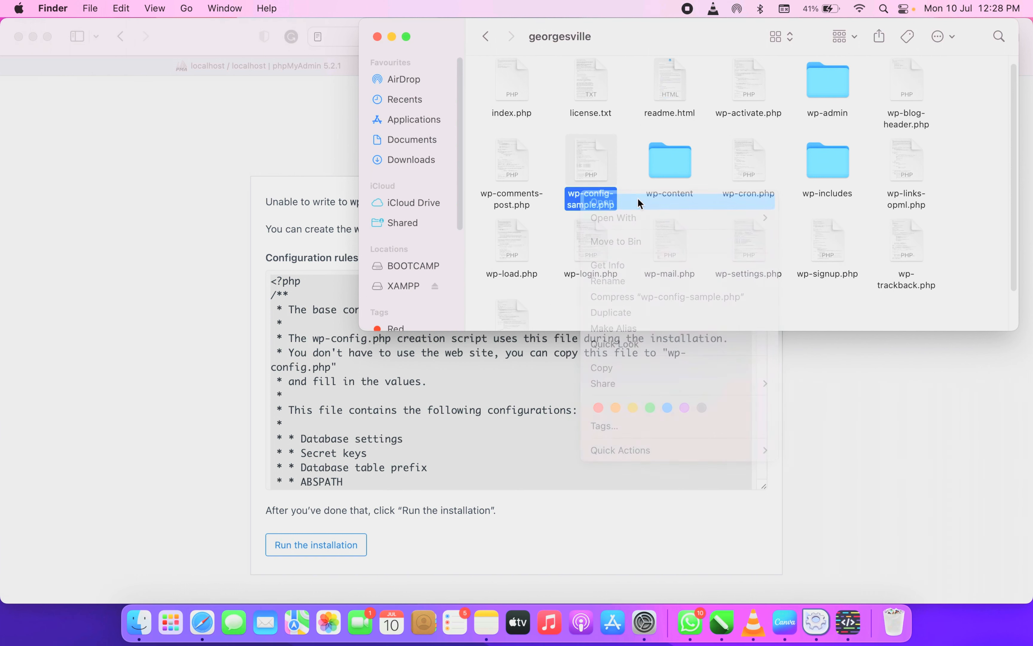
pyautogui.click(330, 285)
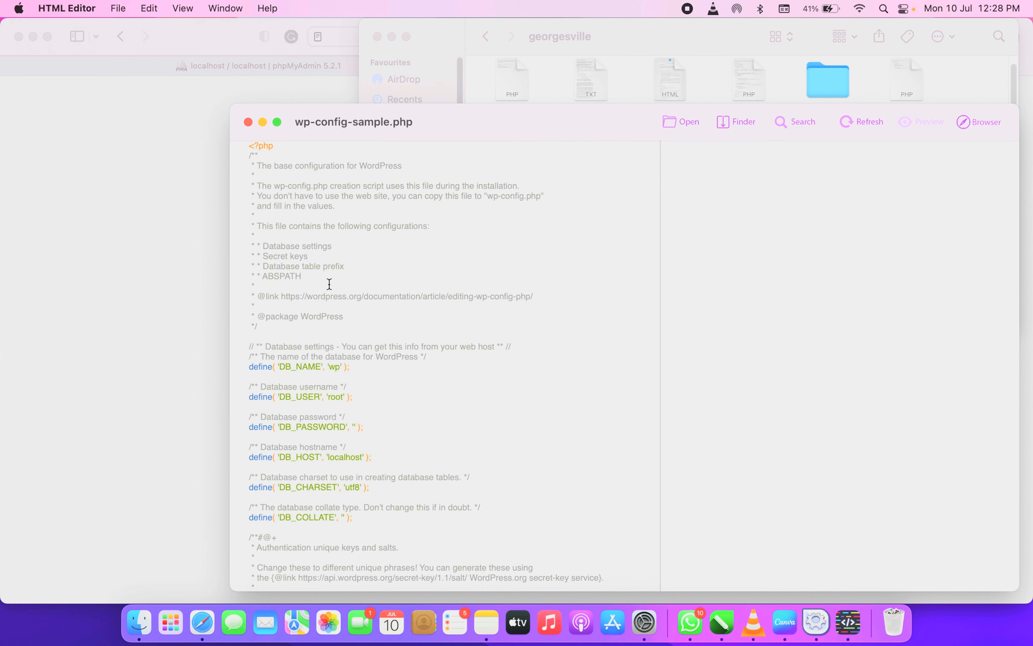
pyautogui.press('super+a')
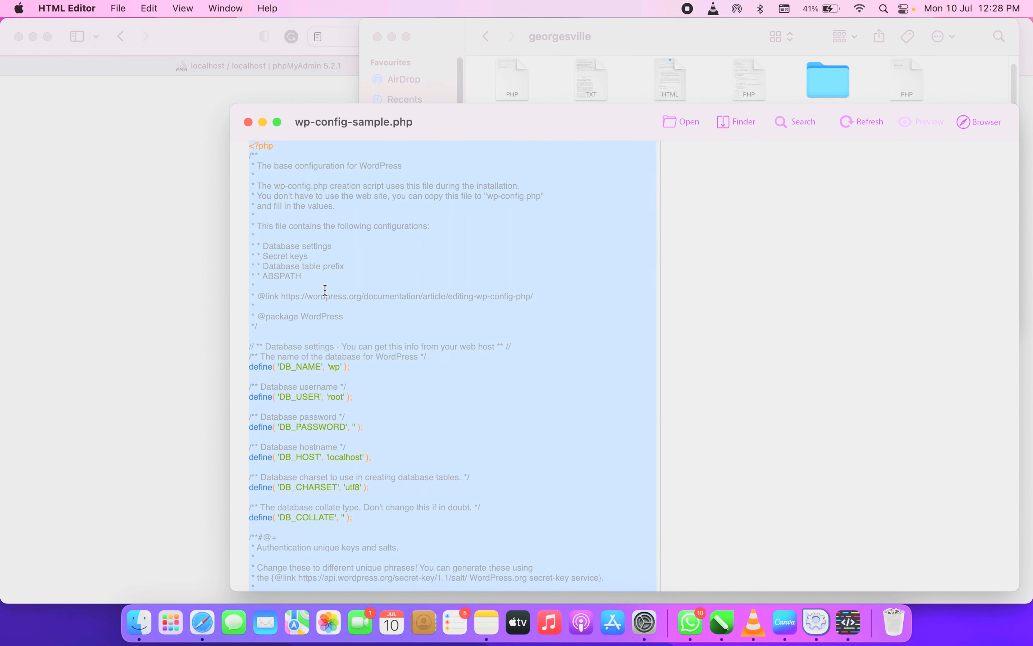
pyautogui.press('super+v')
pyautogui.scroll(15, 325, 285)
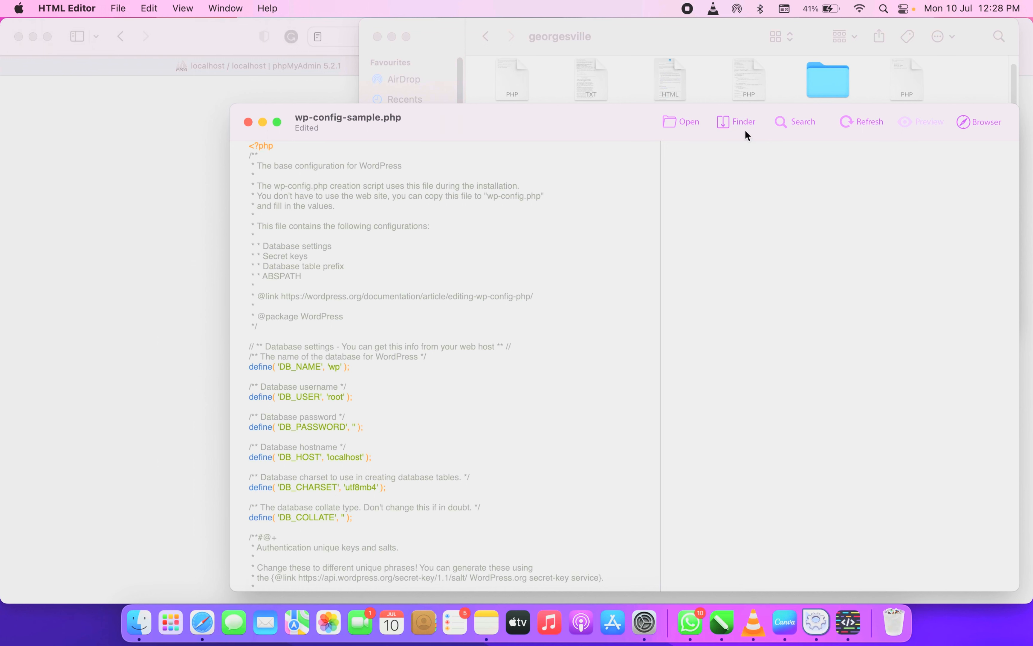
pyautogui.click(249, 122)
# Rename wp-config-sample.php to wp-config.php by deleting '-sample', then return to WordPress setup
pyautogui.rightClick(581, 209)
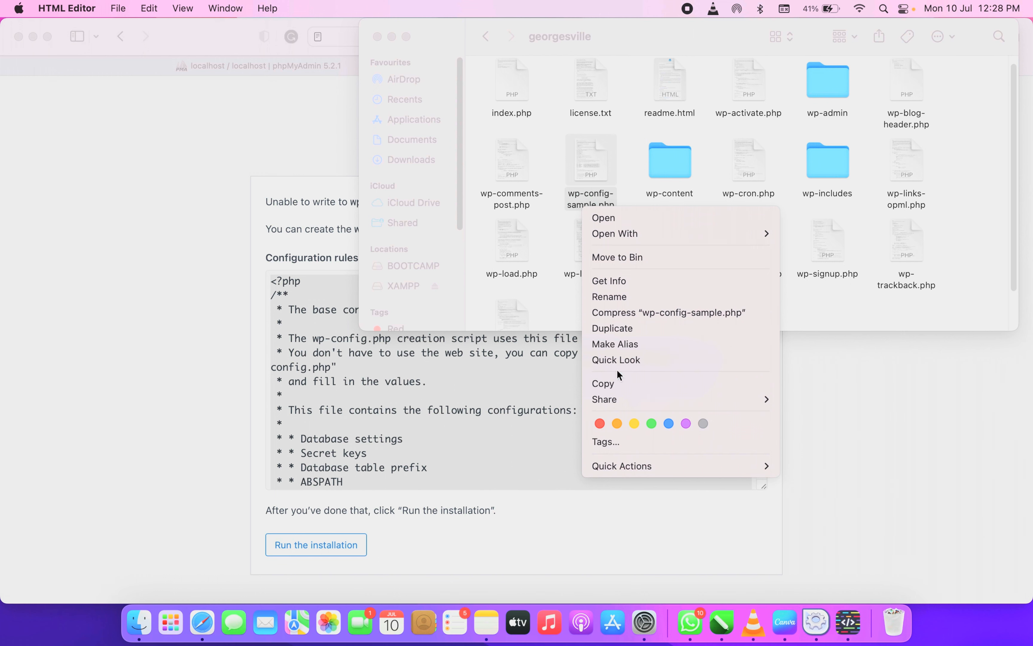
pyautogui.click(611, 296)
pyautogui.click(588, 206)
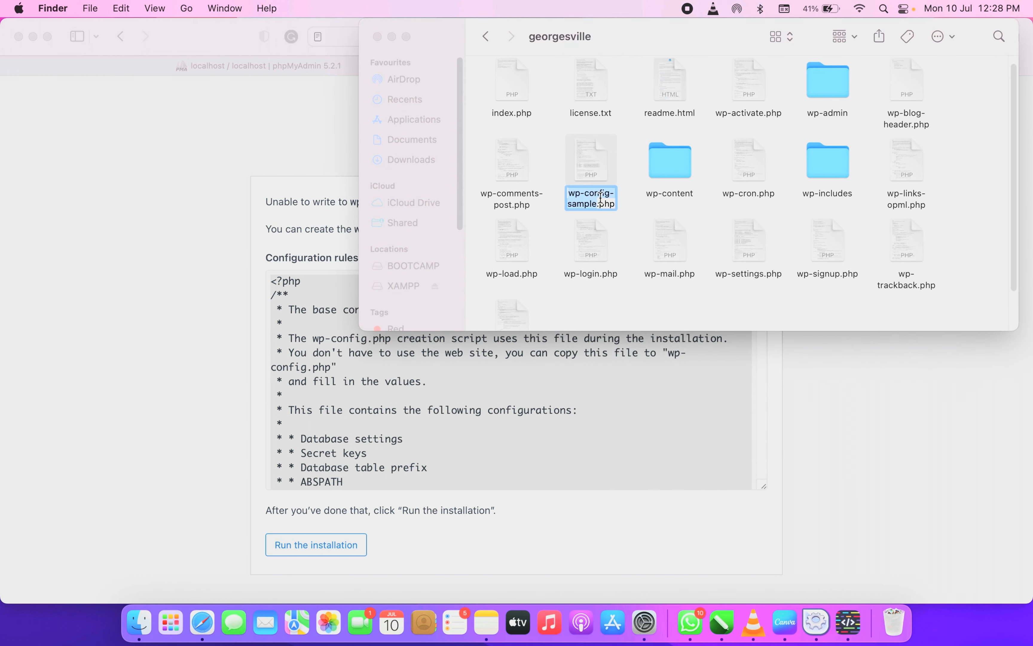
pyautogui.click(598, 199)
pyautogui.click(599, 198)
pyautogui.press('BackSpace')
pyautogui.press('BackSpace')
pyautogui.press('BackSpace')
pyautogui.press('BackSpace')
pyautogui.press('BackSpace')
pyautogui.press('BackSpace')
pyautogui.press('BackSpace')
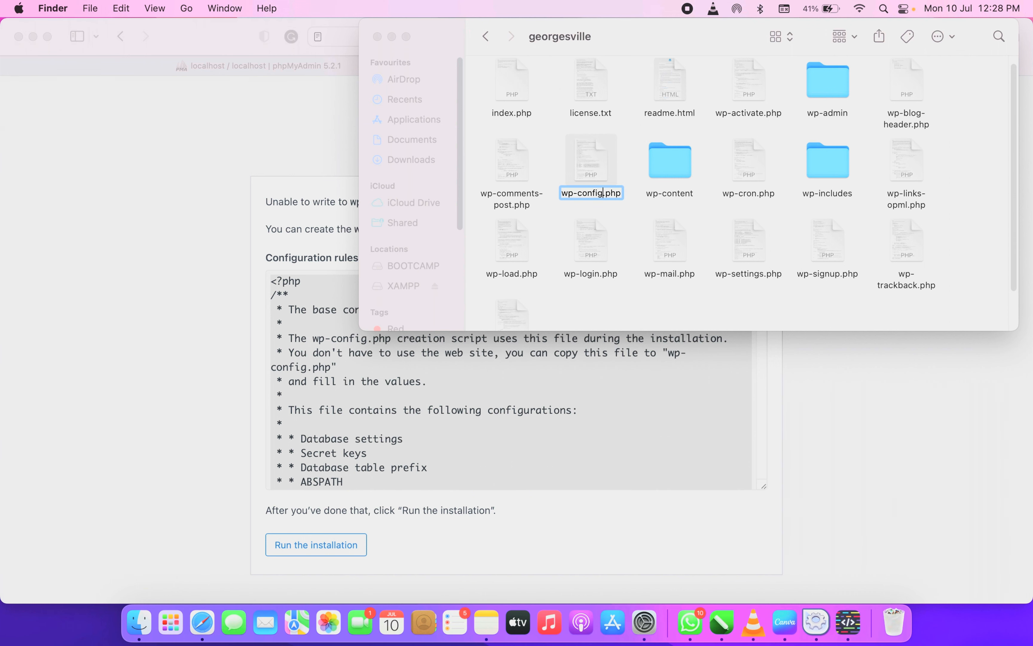
pyautogui.click(617, 209)
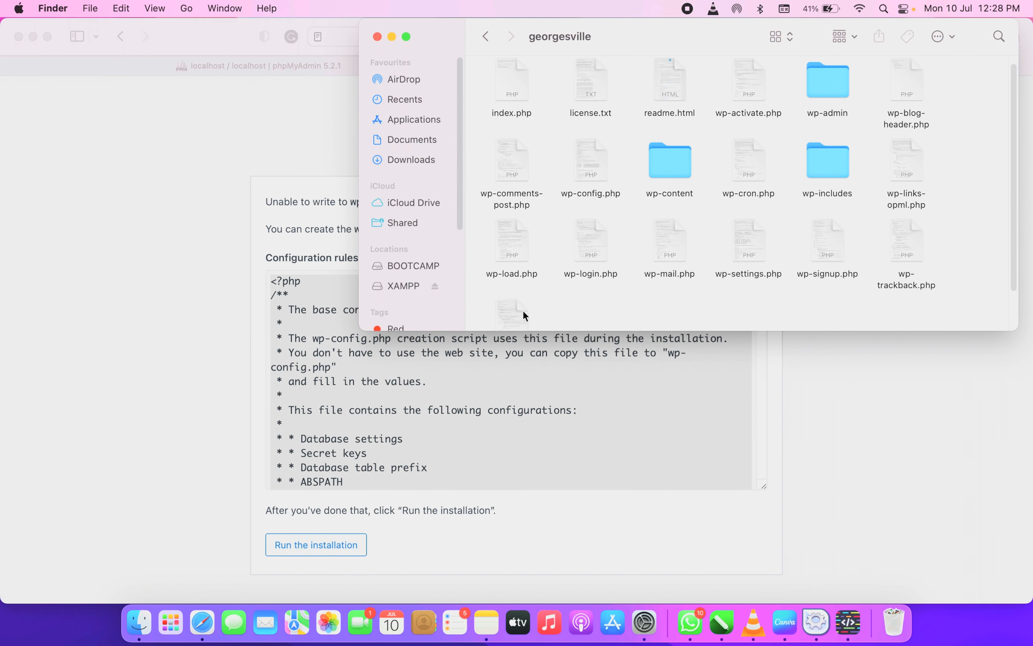
pyautogui.click(297, 573)
# Run the installation and enter the site title George's Ville
pyautogui.click(317, 550)
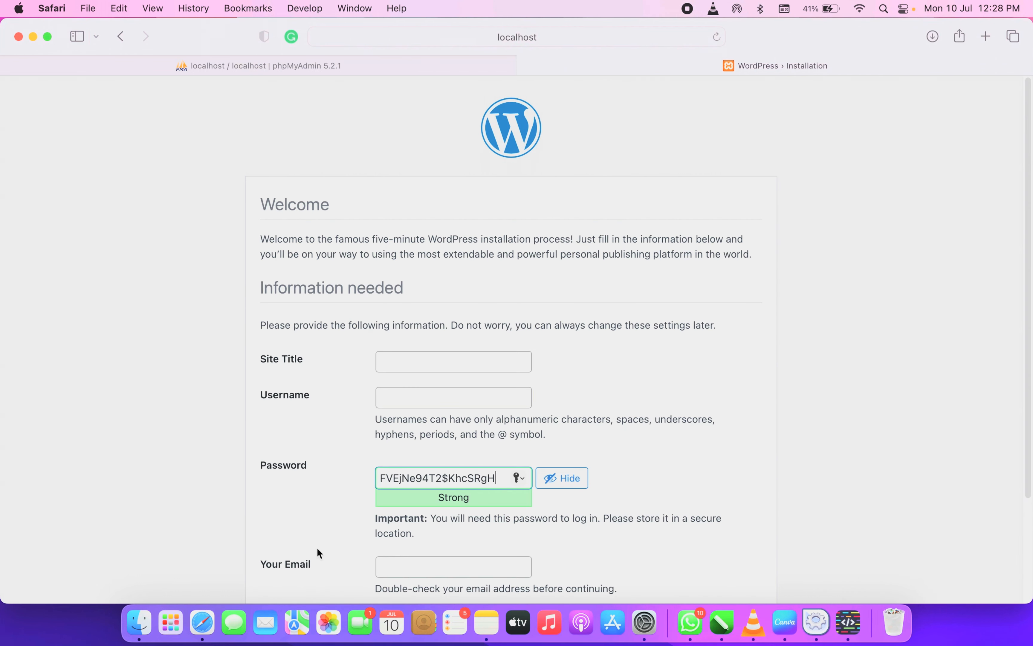
pyautogui.scroll(-3, 432, 256)
pyautogui.scroll(1, 431, 257)
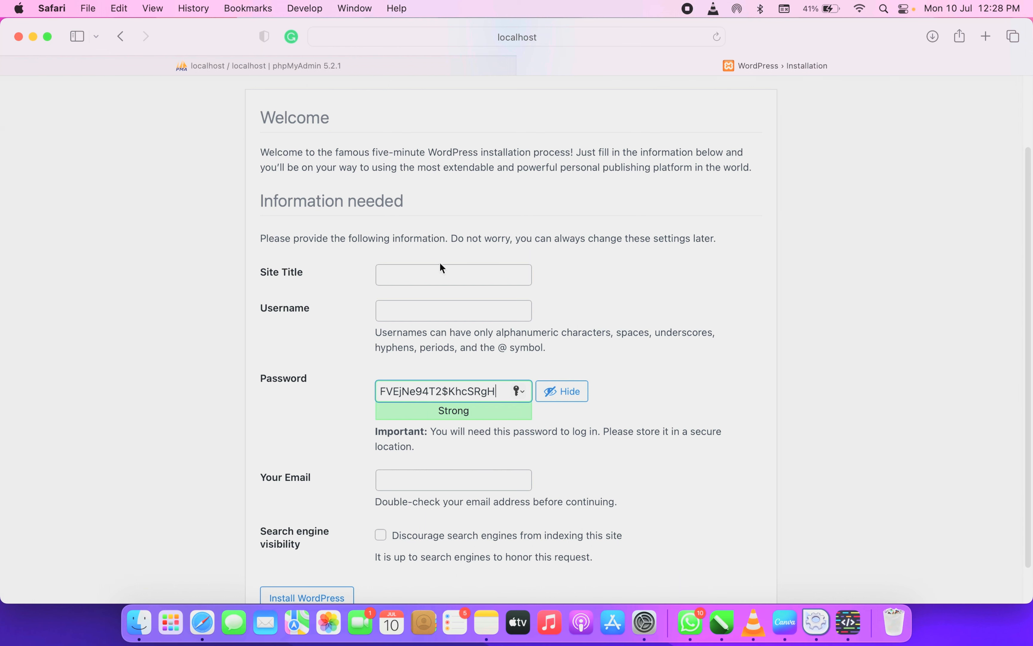
pyautogui.scroll(3, 441, 265)
pyautogui.click(409, 348)
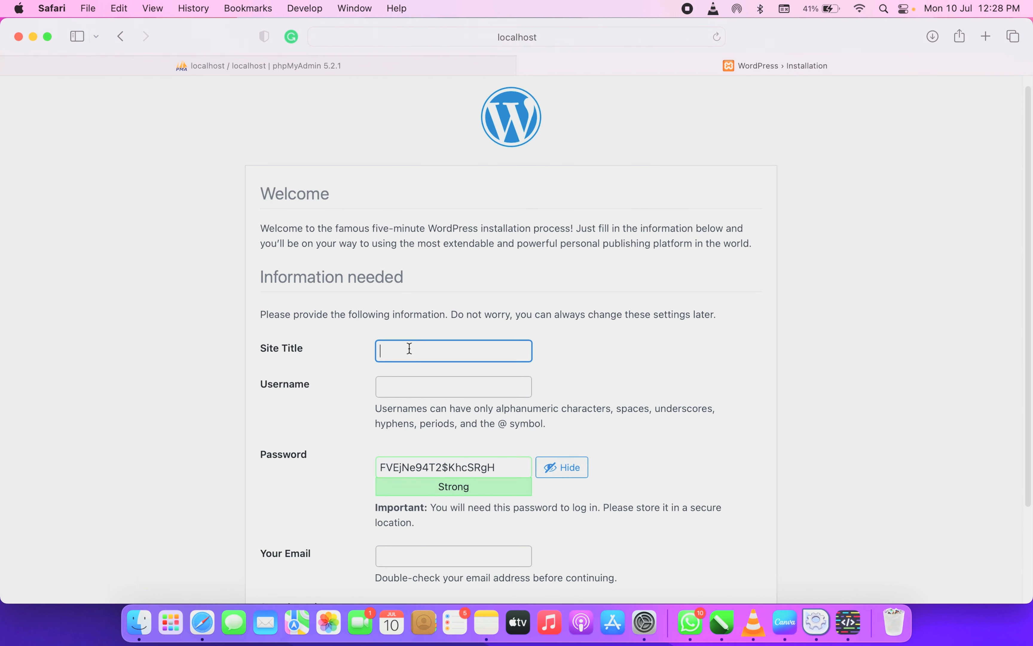
pyautogui.write("George's Ville")
# Set the username to admin and replace the generated password with a short weak one
pyautogui.click(438, 389)
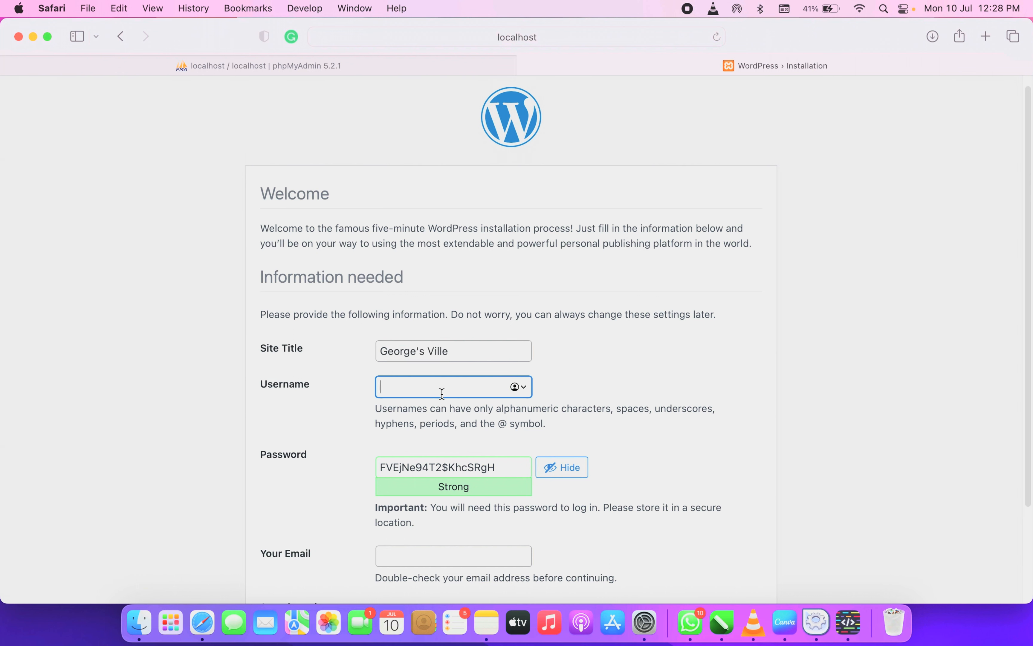
pyautogui.write('admin')
pyautogui.scroll(-3, 423, 365)
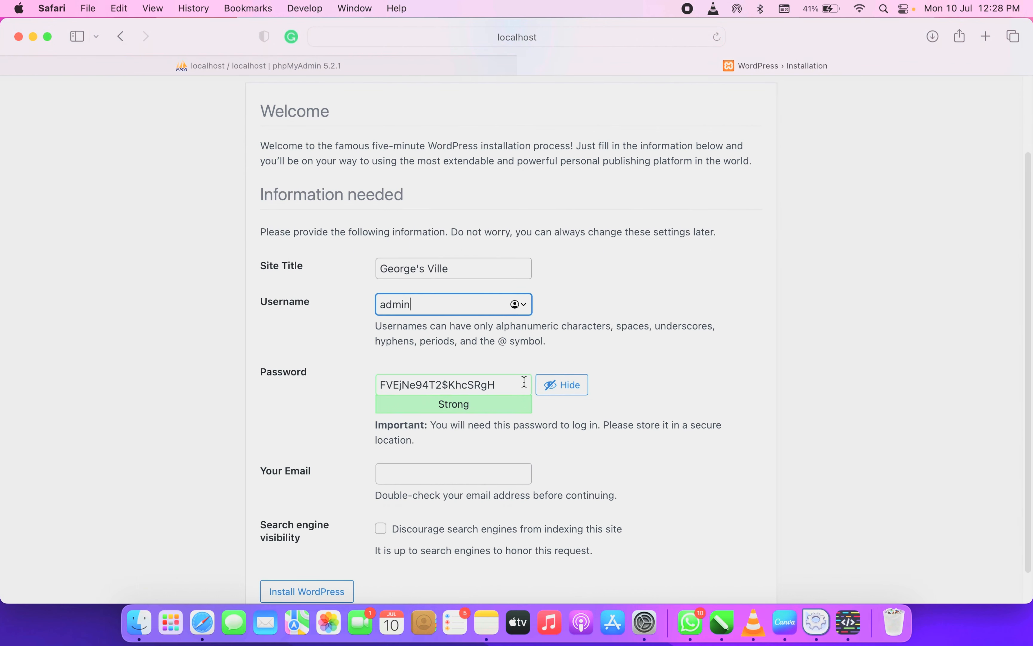
pyautogui.click(453, 385)
pyautogui.moveTo(496, 385); pyautogui.dragTo(329, 384)
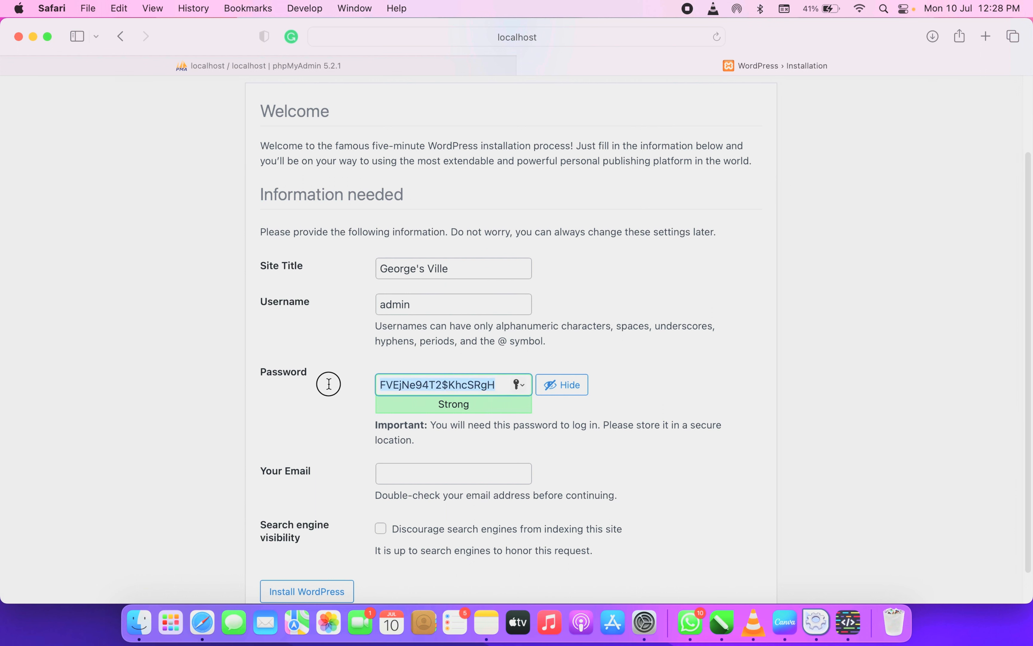
pyautogui.write('admin')
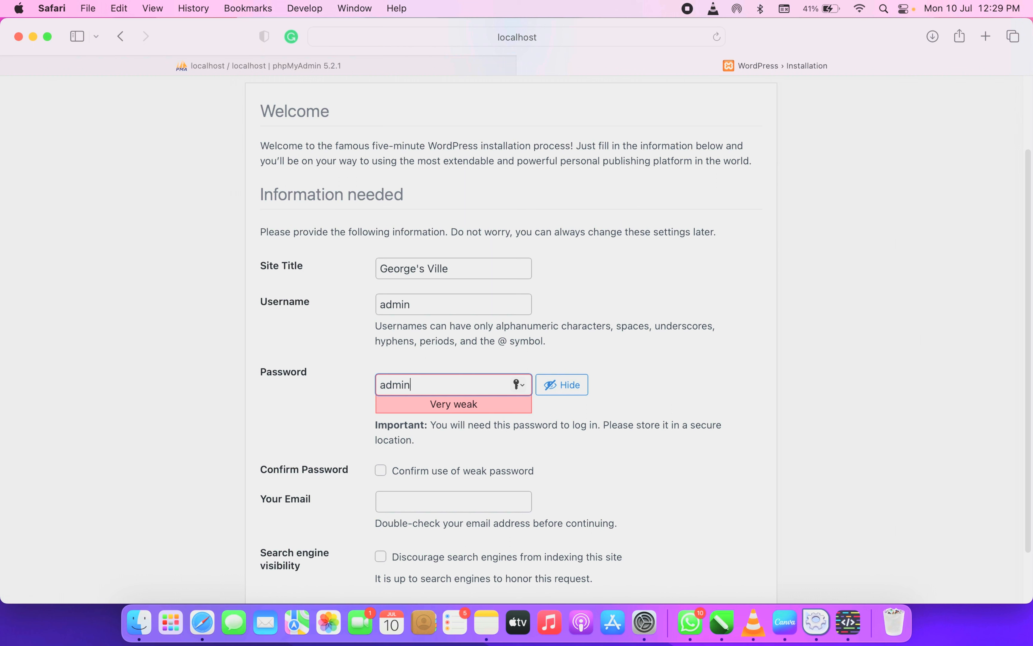
# Select and check the entered username and password field contents
pyautogui.moveTo(433, 306); pyautogui.dragTo(368, 302)
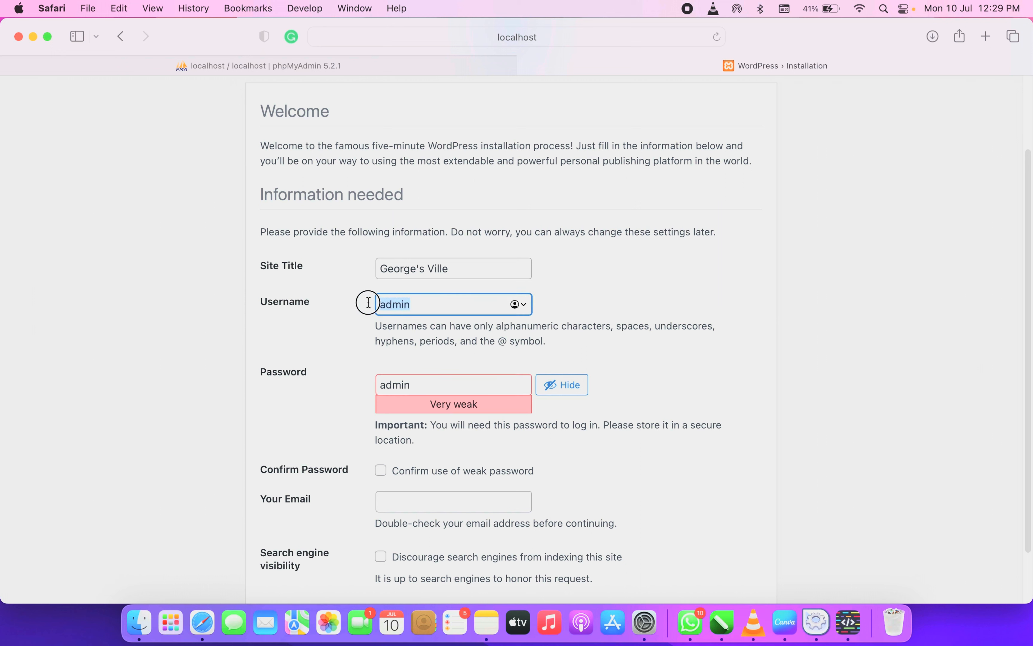
pyautogui.moveTo(434, 391); pyautogui.dragTo(368, 385)
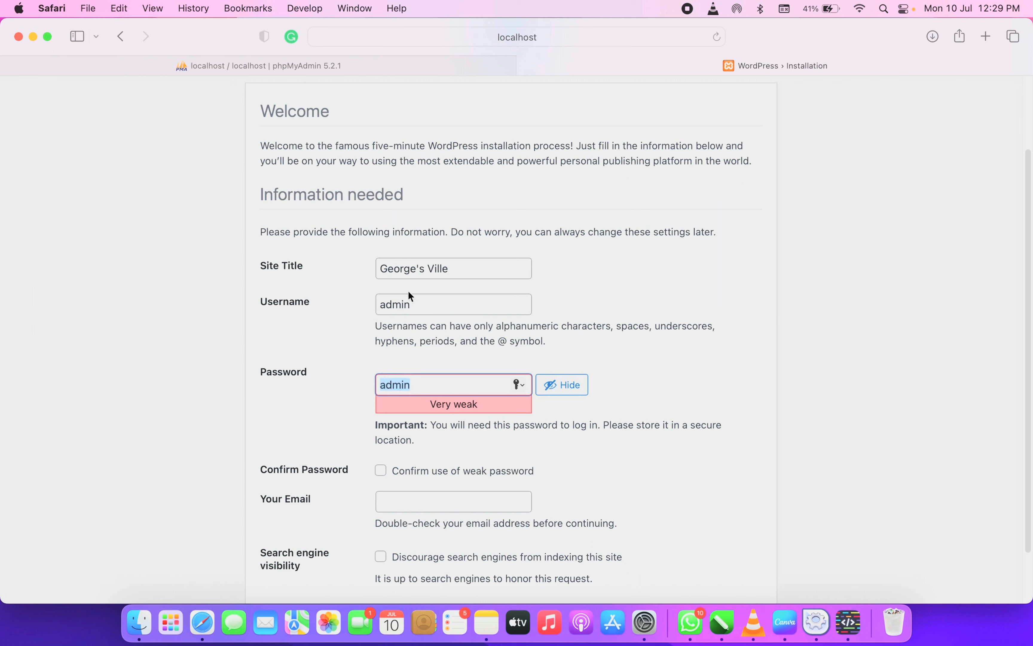
pyautogui.moveTo(414, 300); pyautogui.dragTo(362, 299)
pyautogui.moveTo(436, 384); pyautogui.dragTo(381, 379)
pyautogui.click(421, 304)
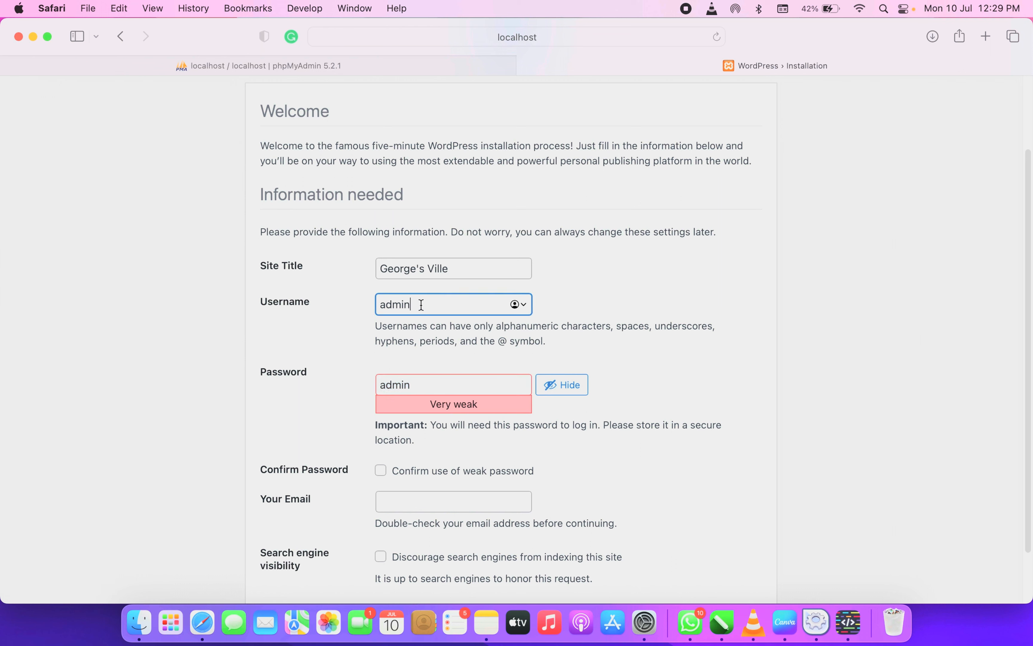
pyautogui.rightClick(370, 299)
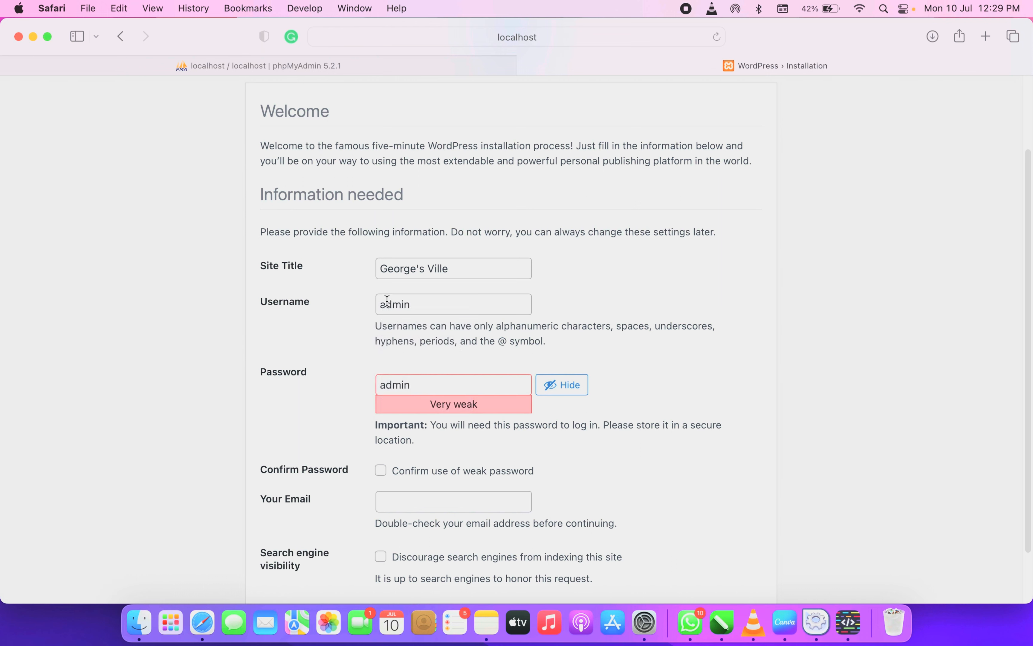
pyautogui.doubleClick(408, 298)
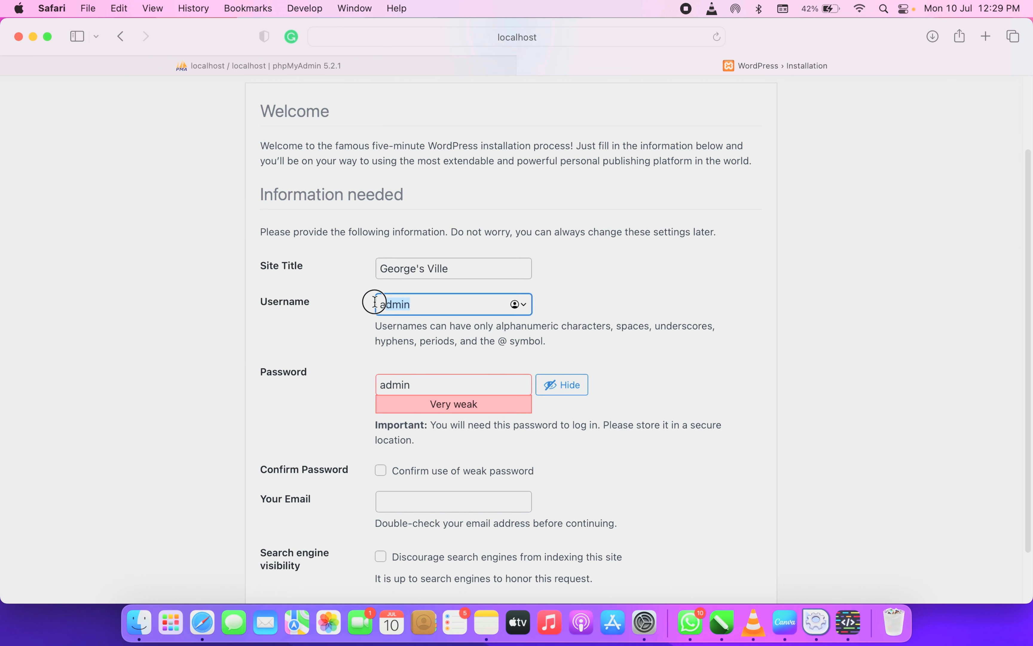
pyautogui.click(420, 302)
pyautogui.moveTo(418, 302); pyautogui.dragTo(371, 301)
# Confirm the weak password, enter the administrator's e-mail address, and install WordPress
pyautogui.scroll(-3, 380, 312)
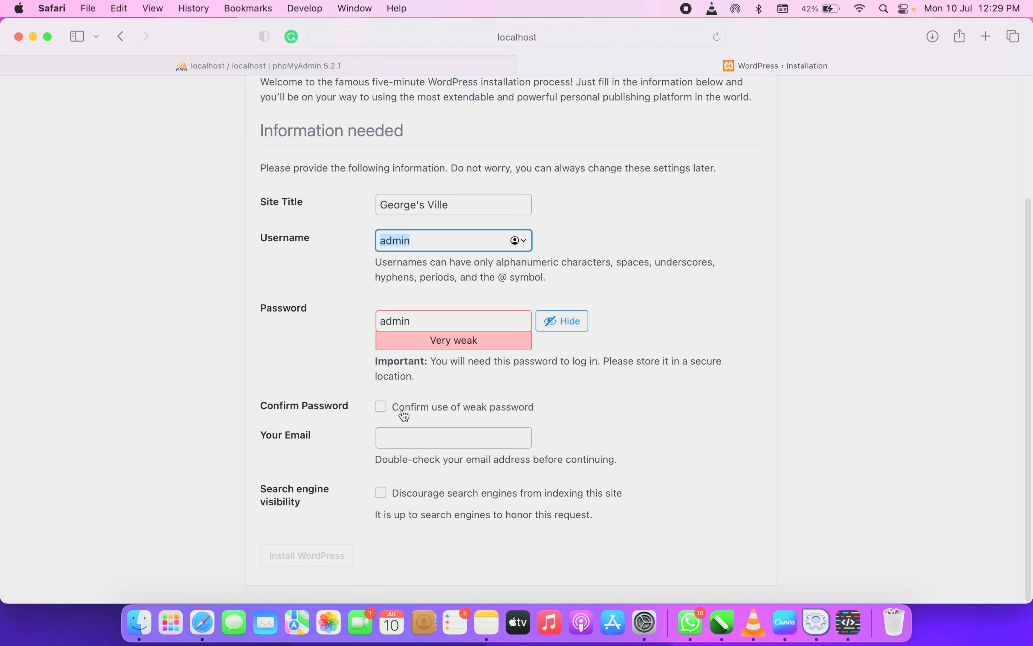
pyautogui.click(382, 409)
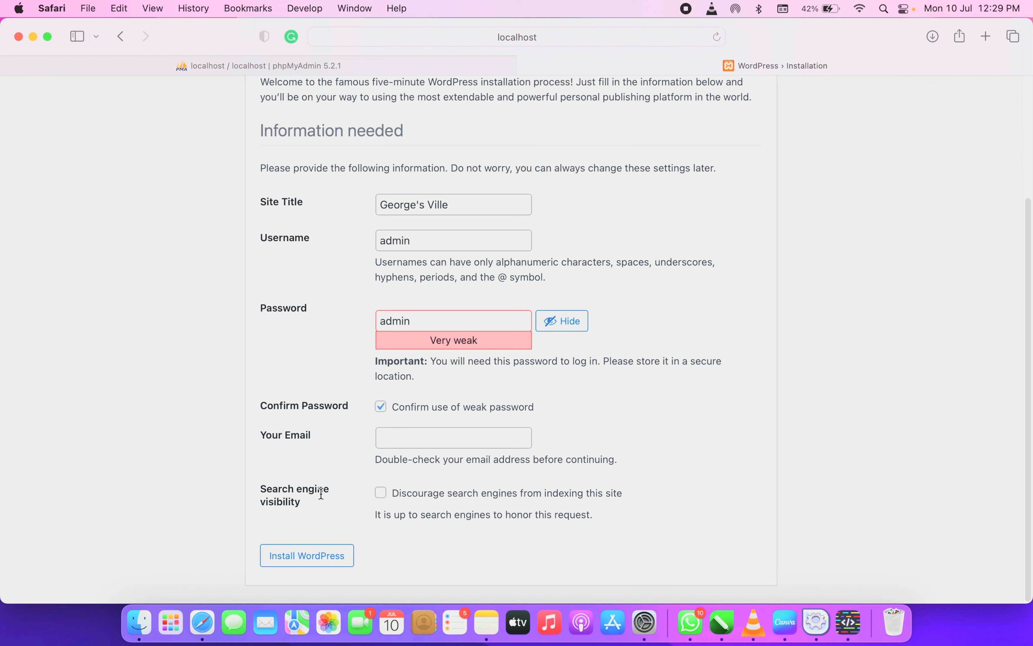
pyautogui.click(424, 432)
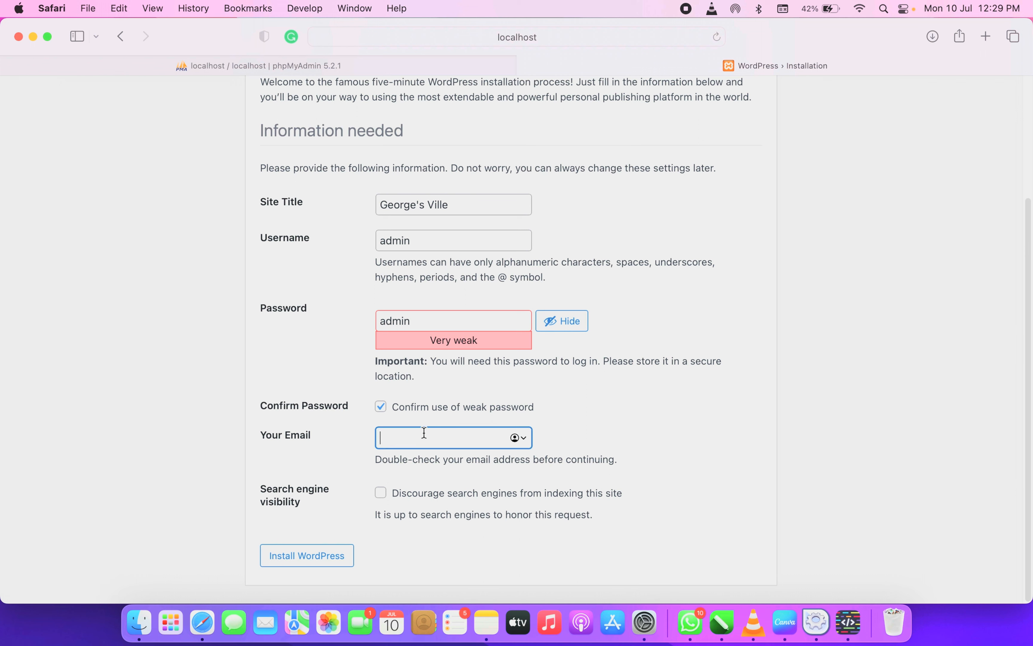
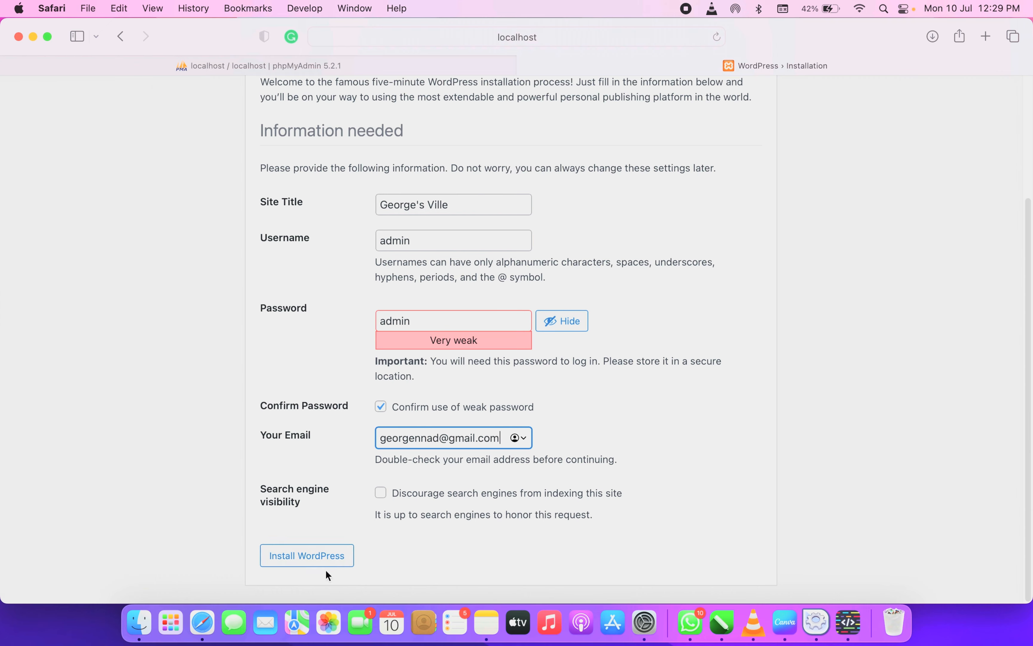
pyautogui.click(305, 554)
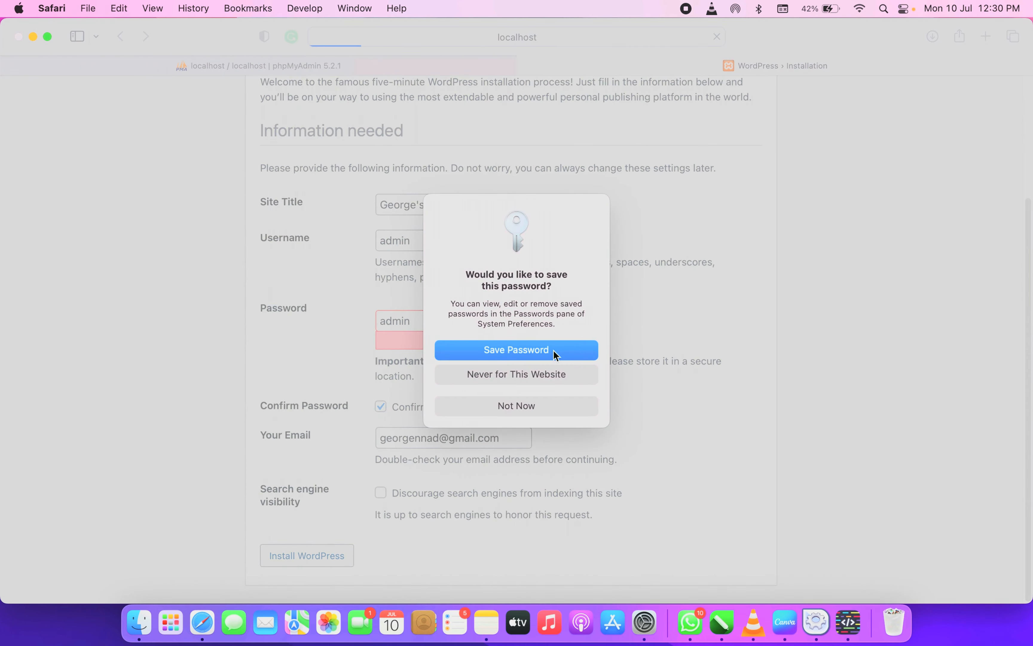
# Log in as admin with the new password, declining Safari's save-password prompts
pyautogui.click(516, 405)
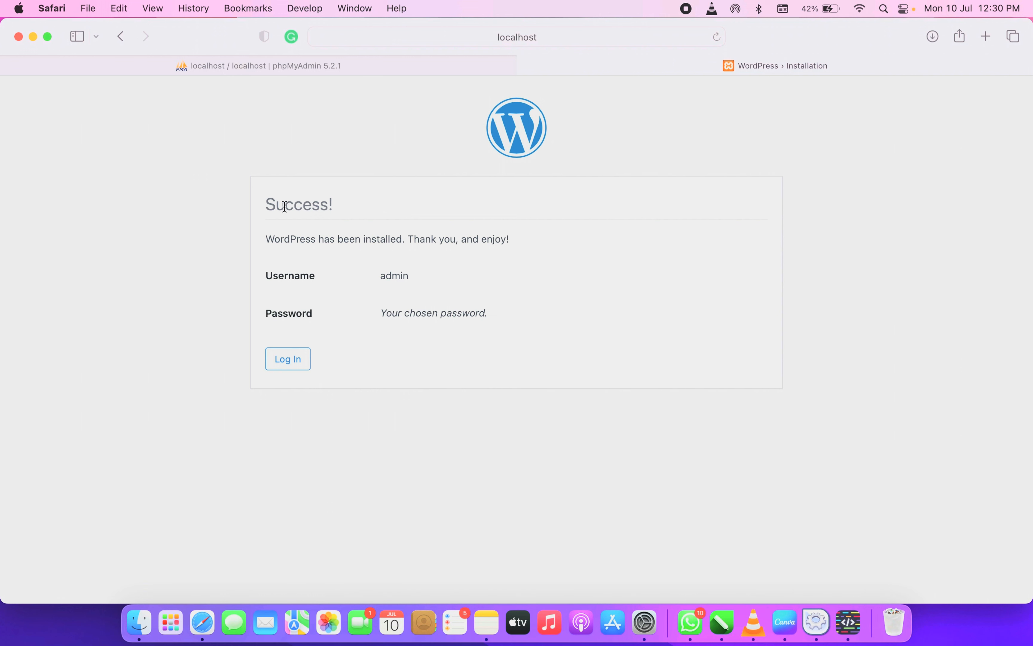
pyautogui.click(272, 360)
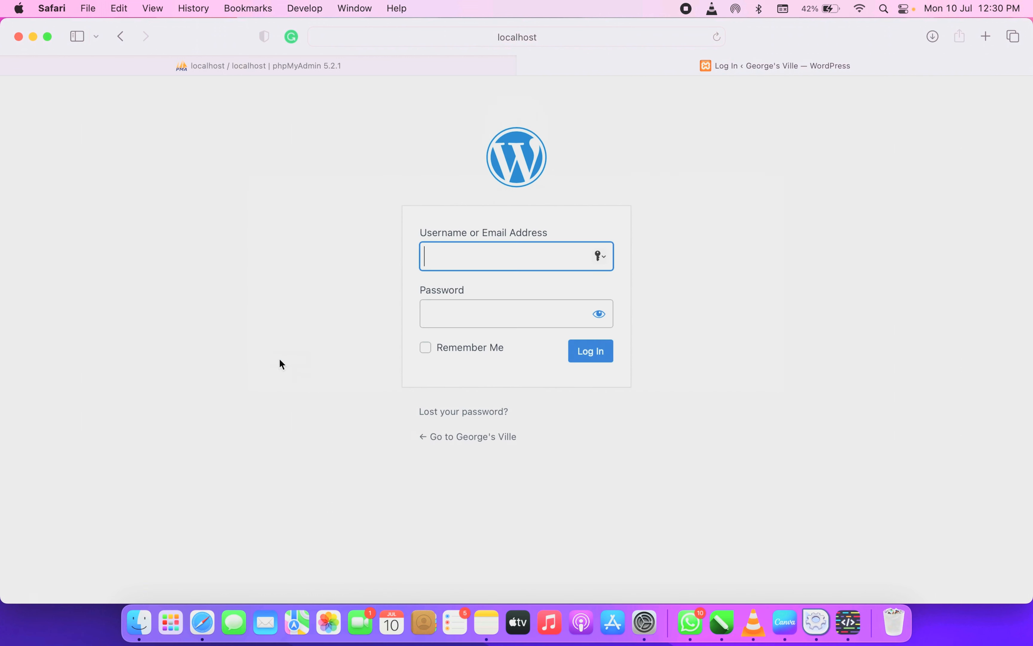
pyautogui.write('admin')
pyautogui.press('Tab')
pyautogui.write('admin')
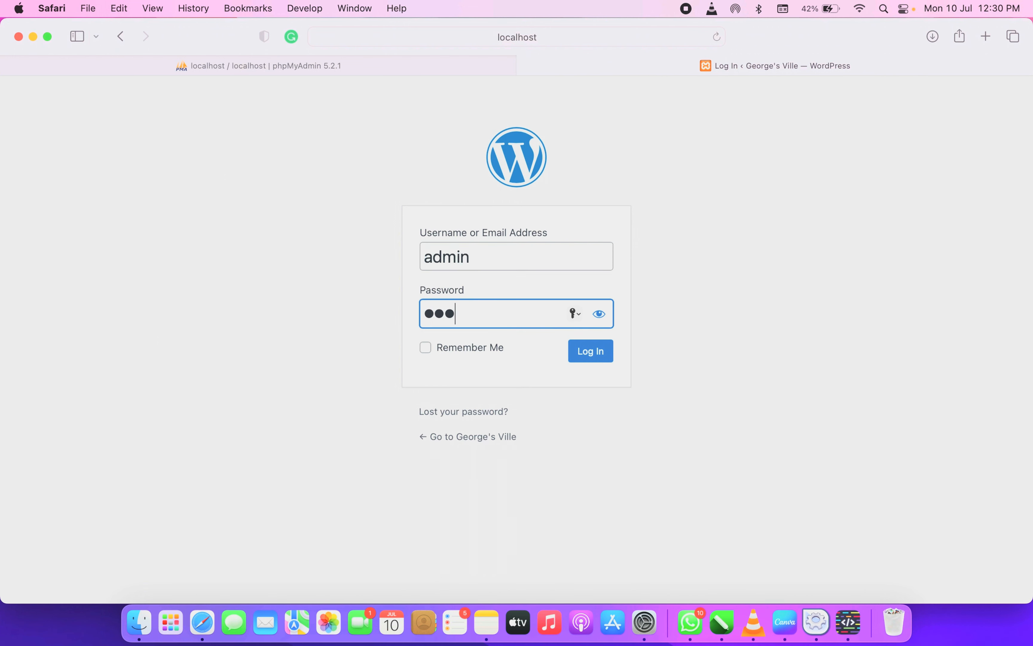
pyautogui.press('Return')
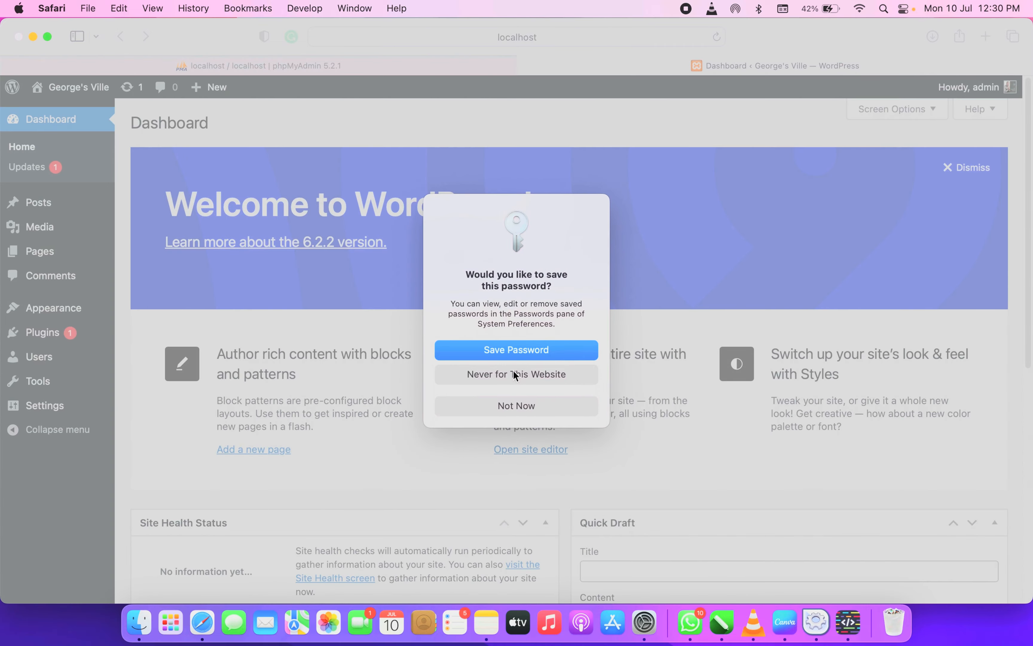
pyautogui.click(520, 407)
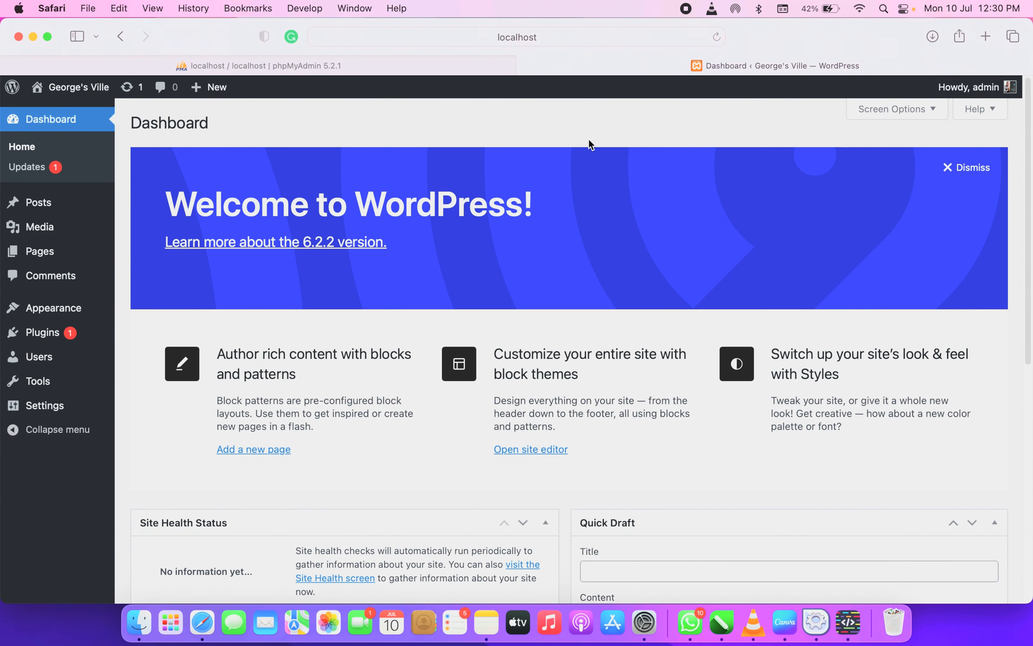
# Remove 'wp-admin/' from the address to load the localhost/georgesville front page
pyautogui.scroll(-8, 480, 265)
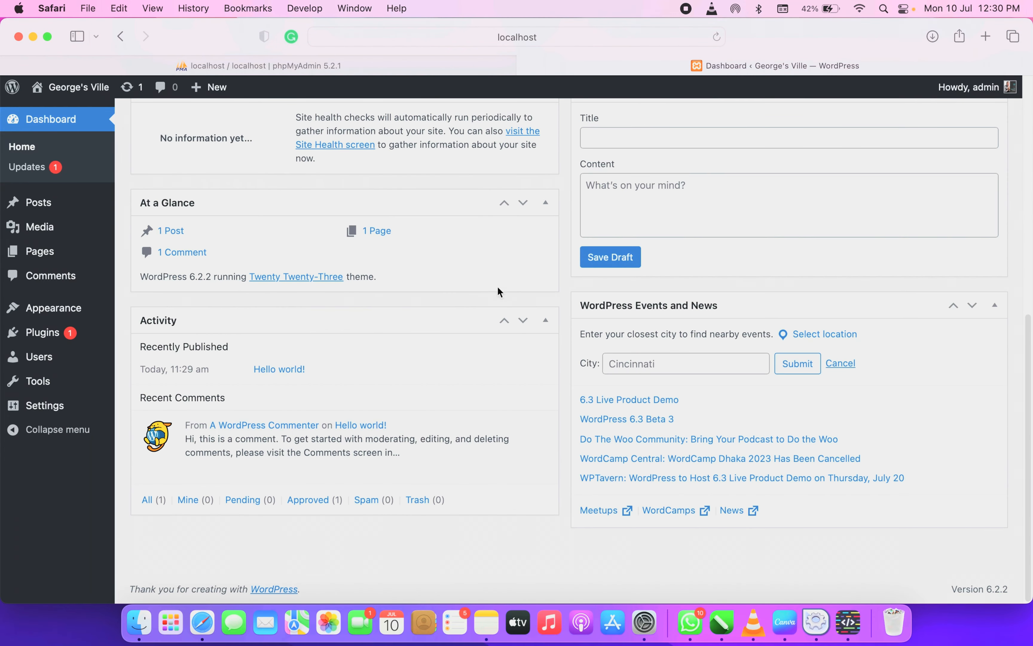
pyautogui.scroll(8, 497, 290)
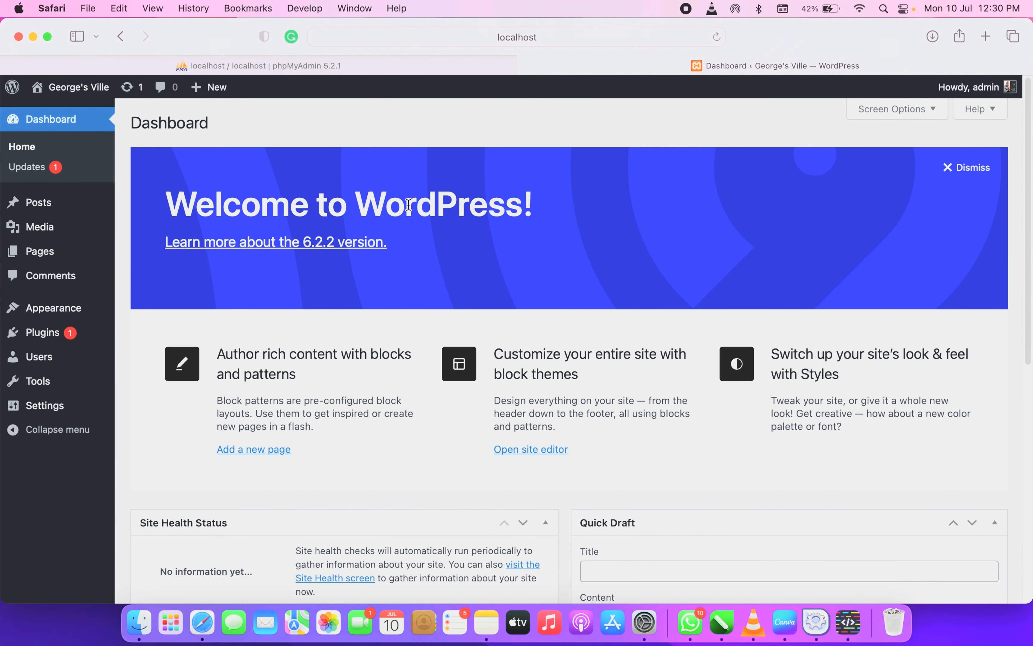
pyautogui.click(564, 36)
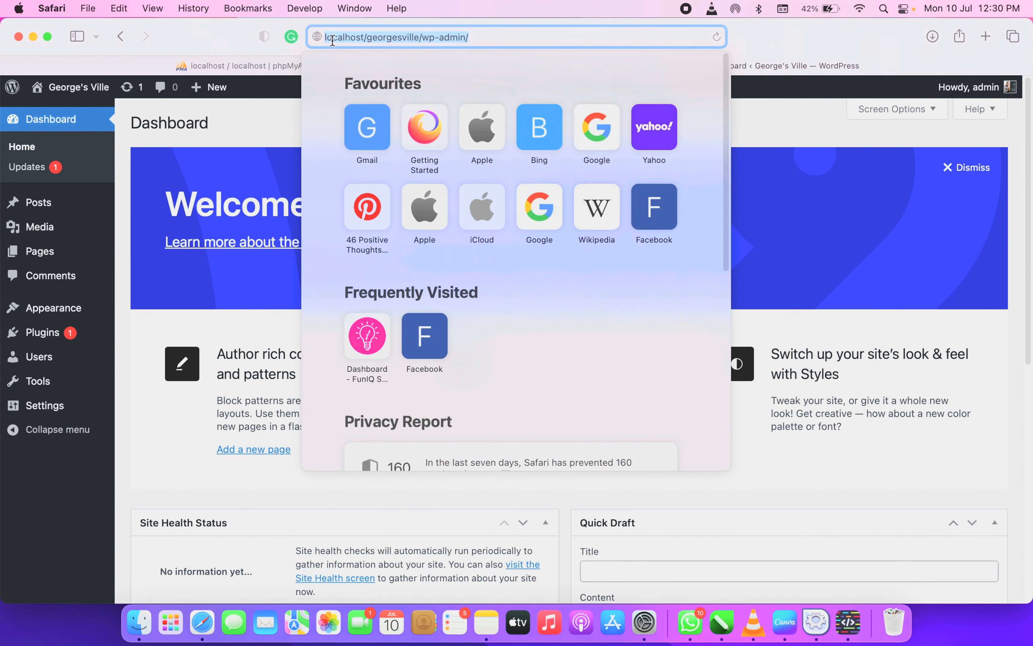
pyautogui.click(326, 37)
pyautogui.moveTo(326, 38); pyautogui.dragTo(549, 42)
pyautogui.click(47, 551)
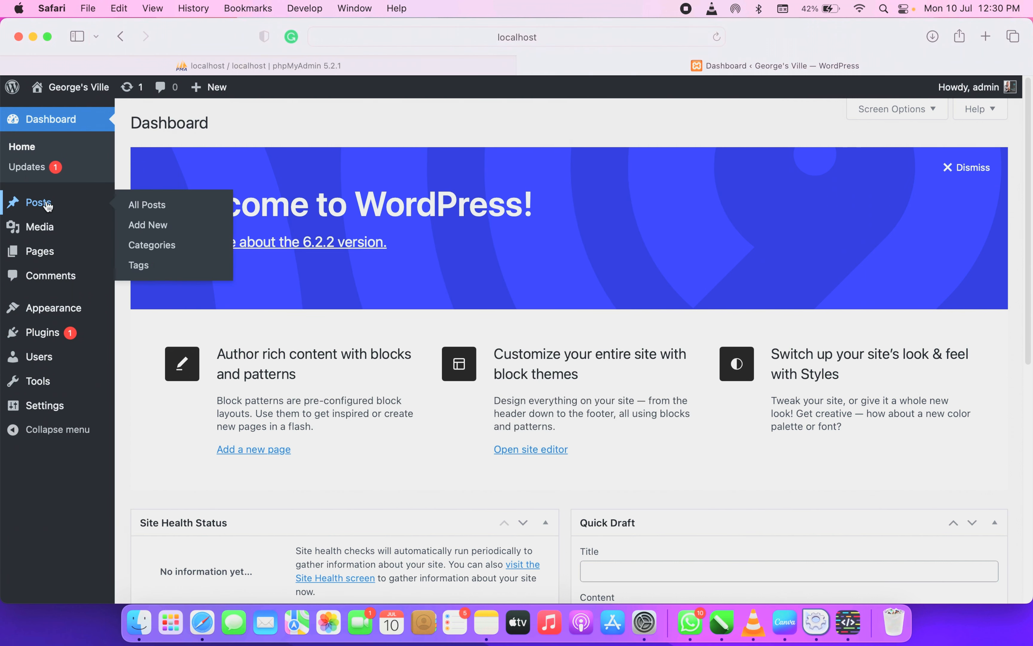
pyautogui.click(556, 40)
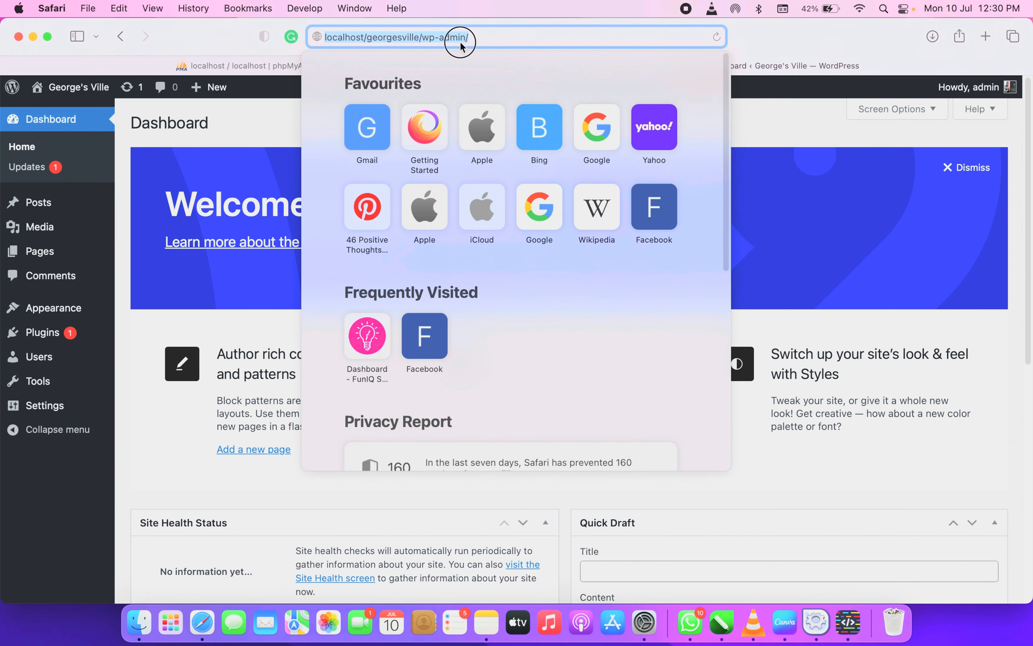
pyautogui.click(463, 38)
pyautogui.moveTo(423, 38); pyautogui.dragTo(559, 36)
pyautogui.press('BackSpace')
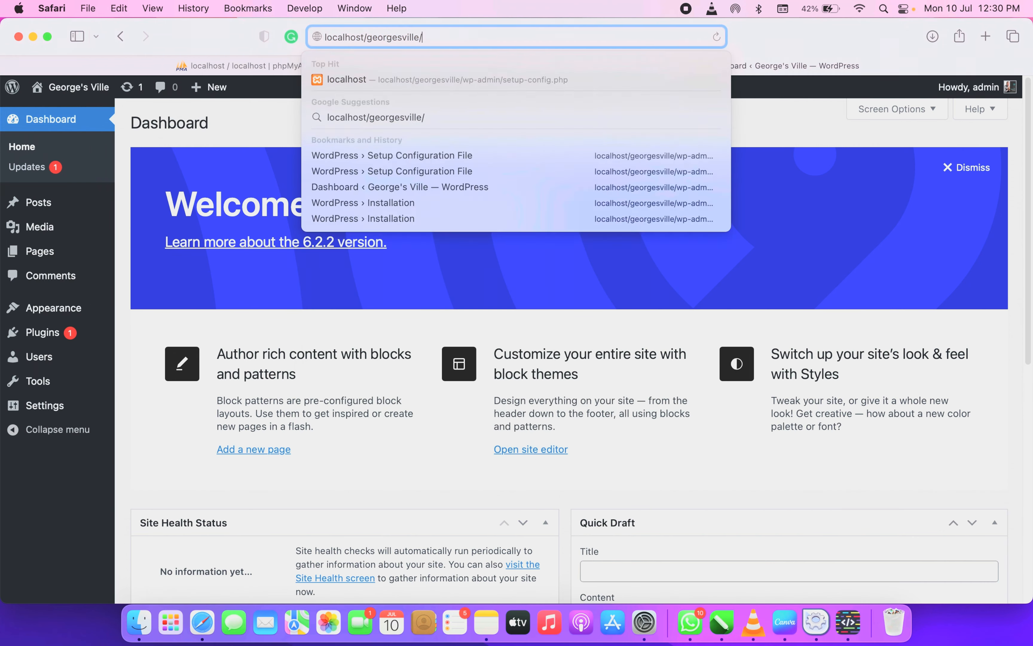
pyautogui.press('Return')
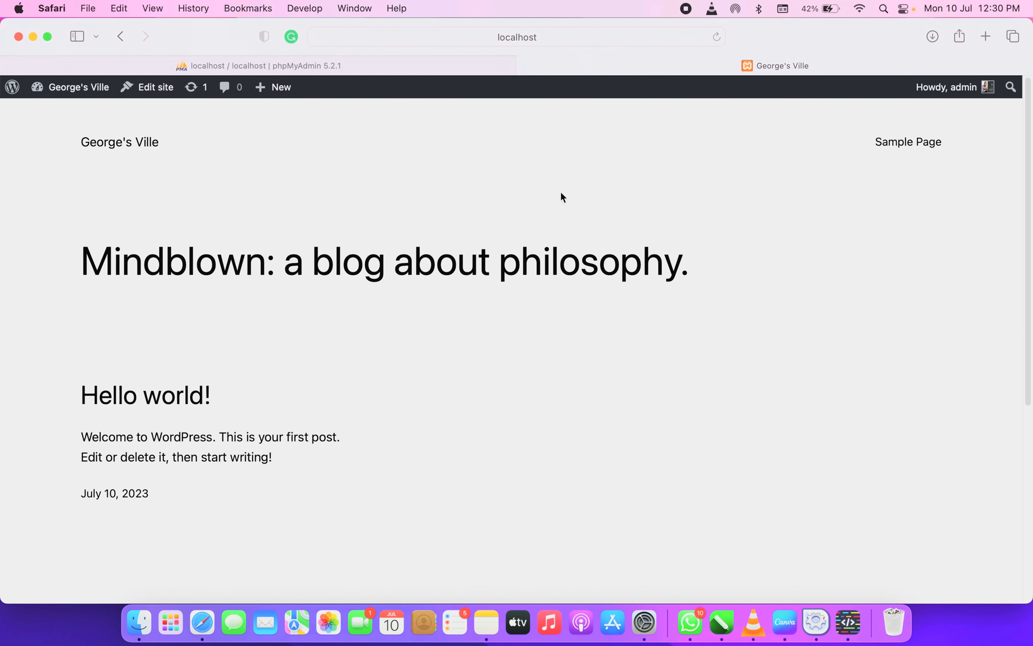
pyautogui.scroll(-5, 558, 234)
pyautogui.scroll(5, 329, 368)
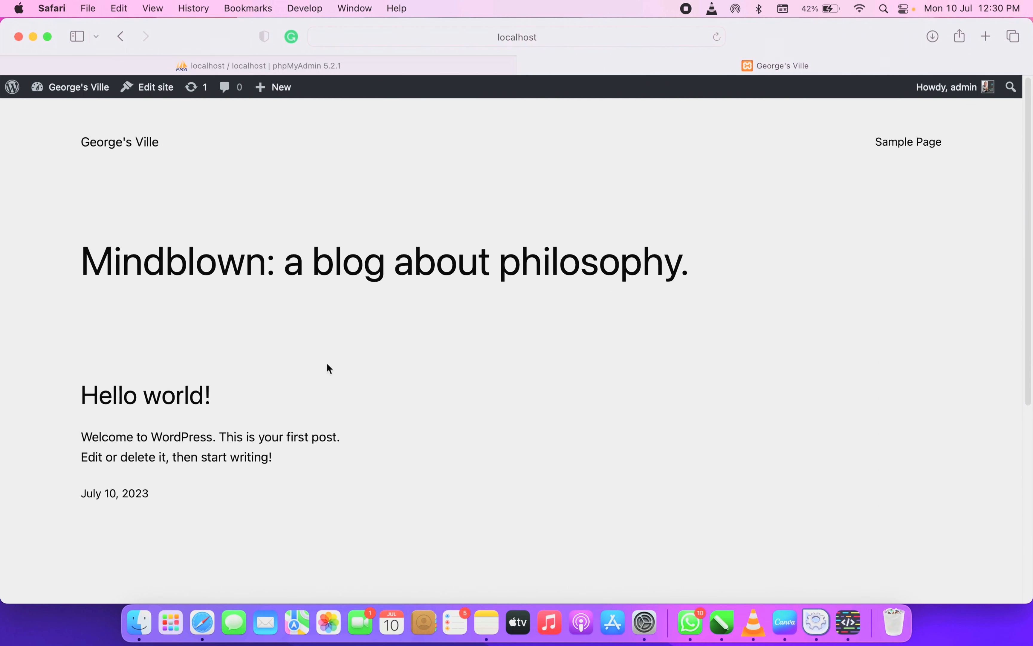